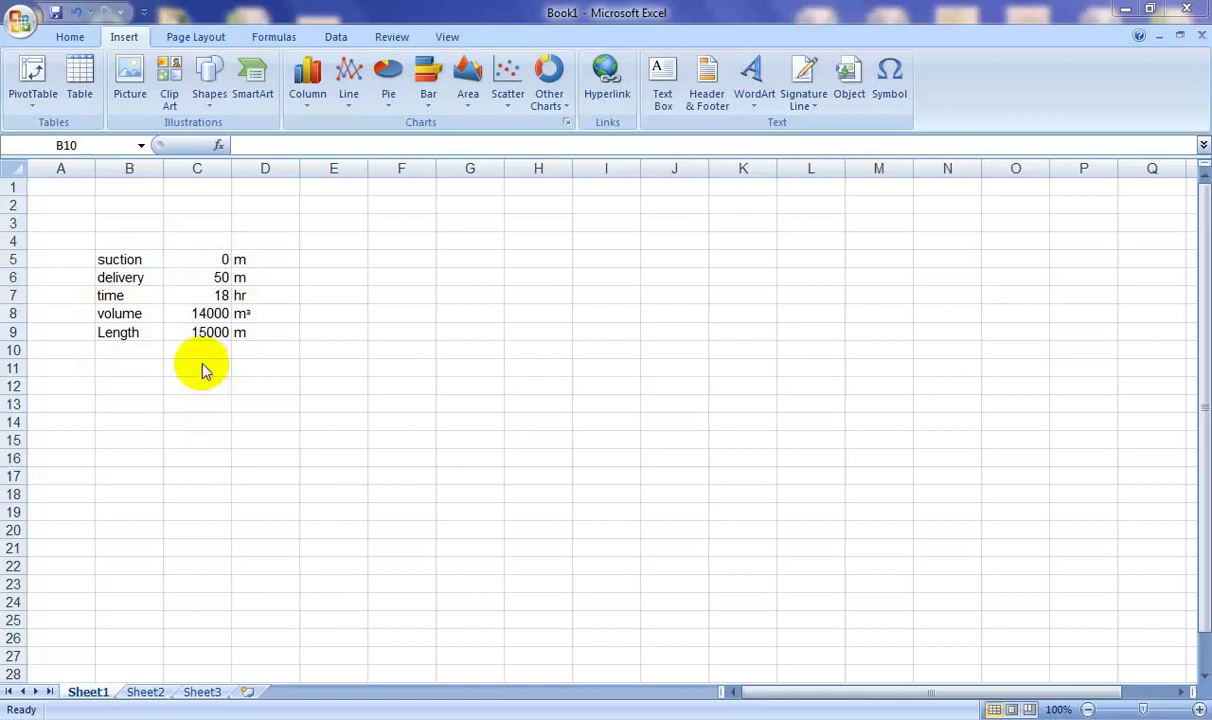
- Label row 10 as q and compute it as =C8/(C7*3600), giving 0.216049
{"action": "left_click", "coordinate": [135, 350]}
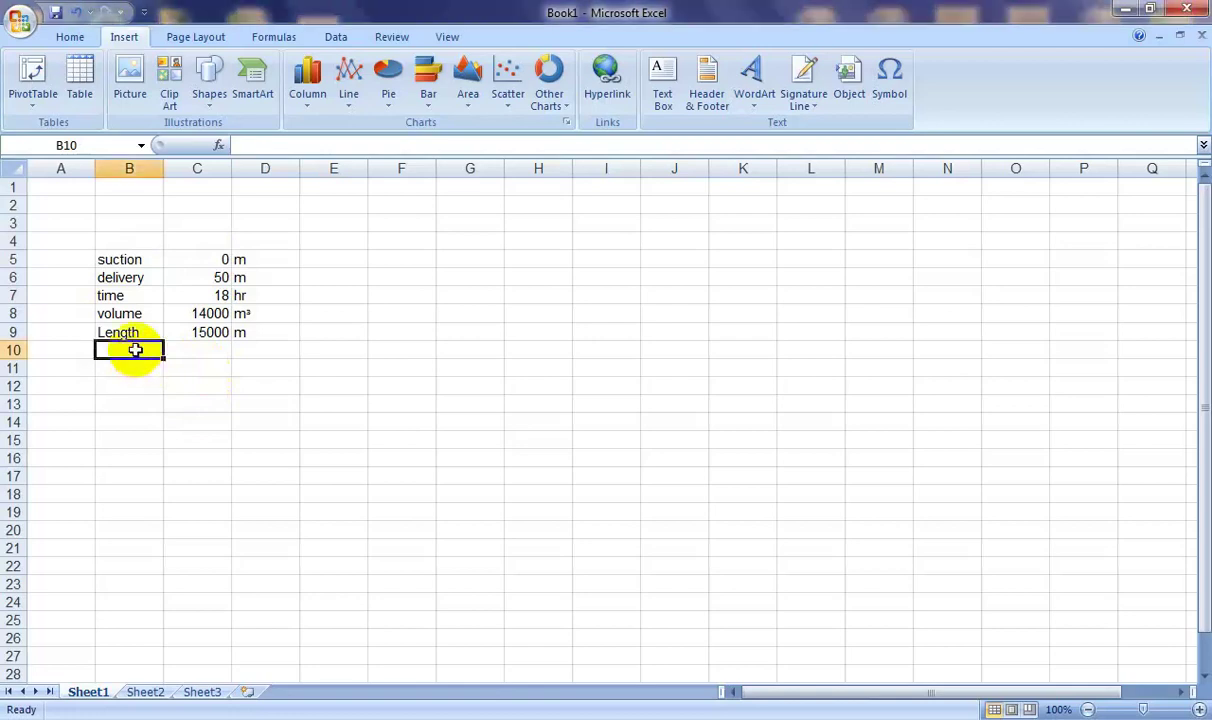
{"action": "type", "text": "q"}
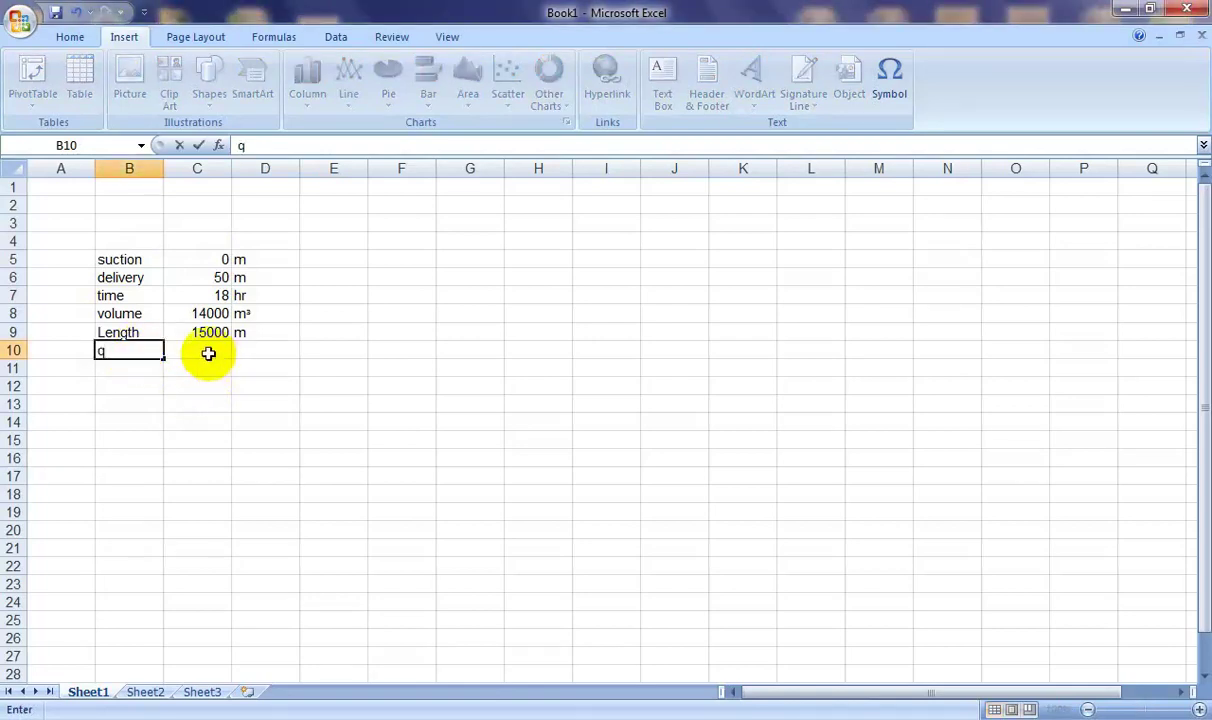
{"action": "left_click", "coordinate": [208, 352]}
{"action": "type", "text": "="}
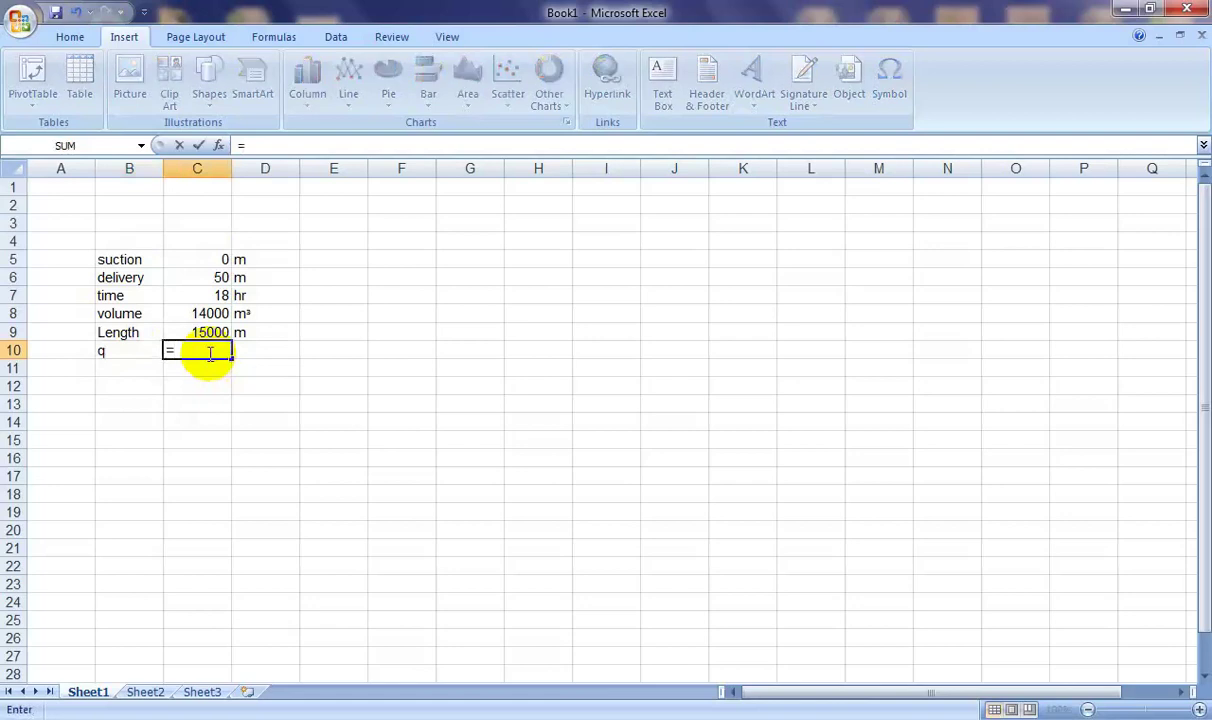
{"action": "left_click", "coordinate": [210, 316]}
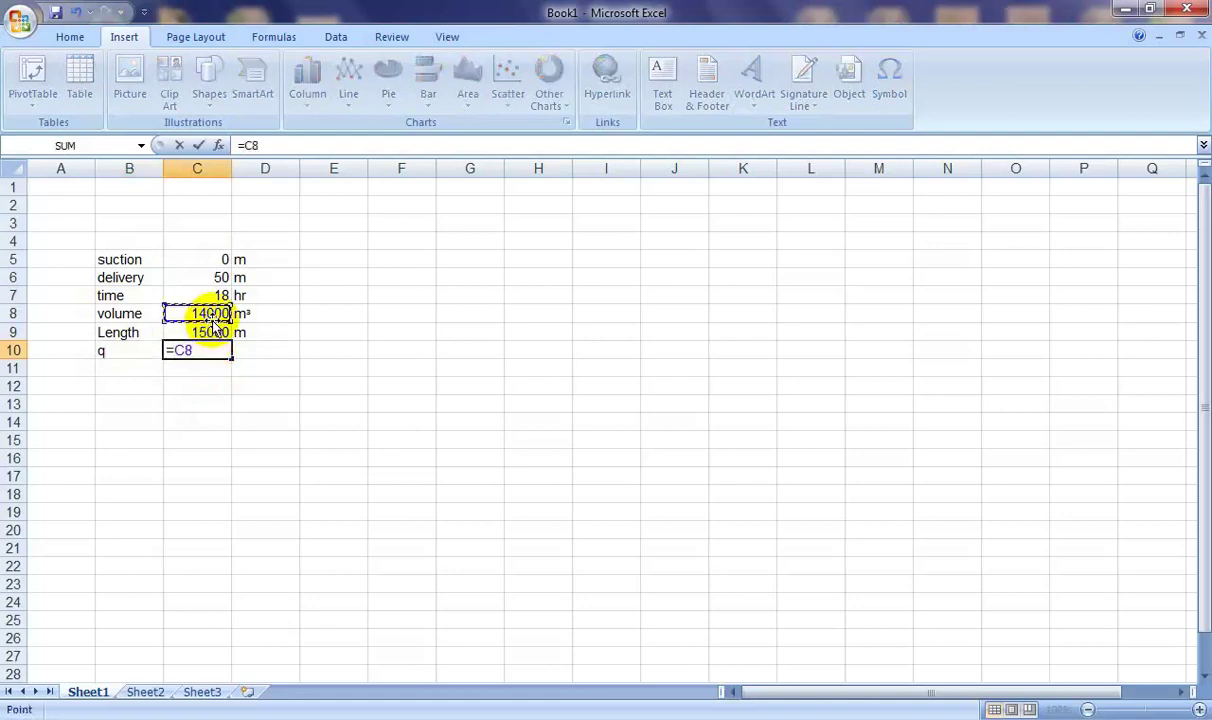
{"action": "type", "text": "/"}
{"action": "type", "text": "("}
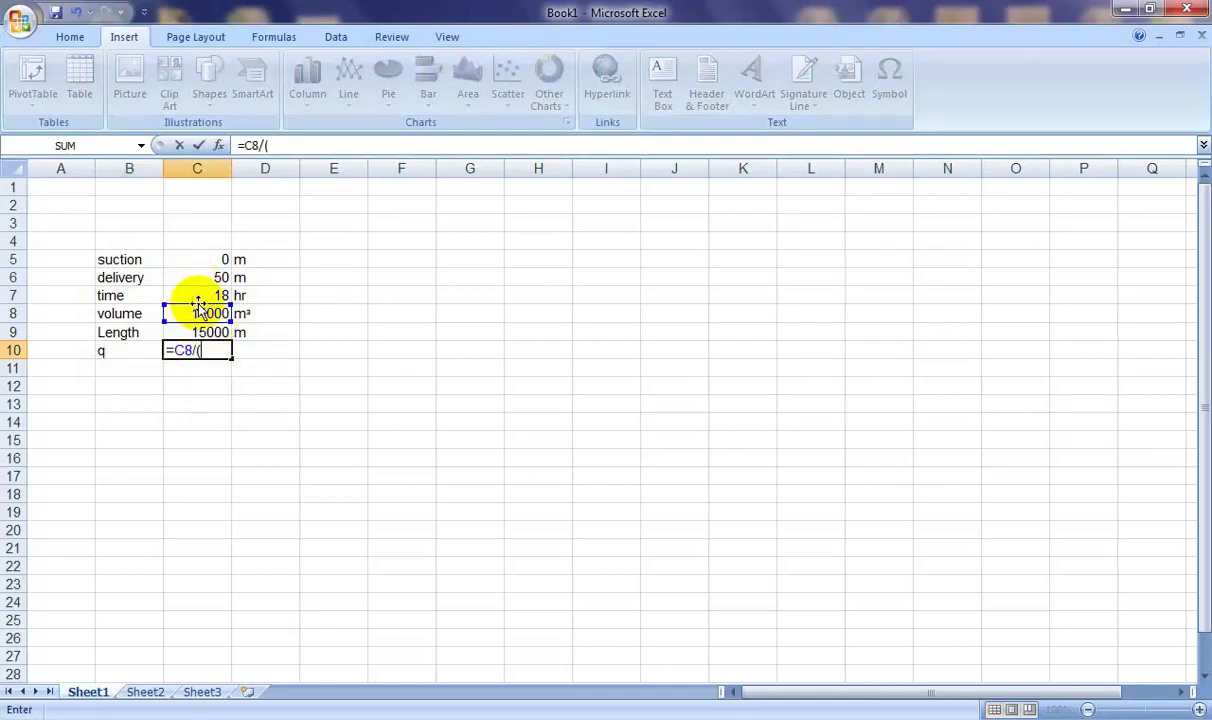
{"action": "left_click", "coordinate": [200, 292]}
{"action": "type", "text": "*"}
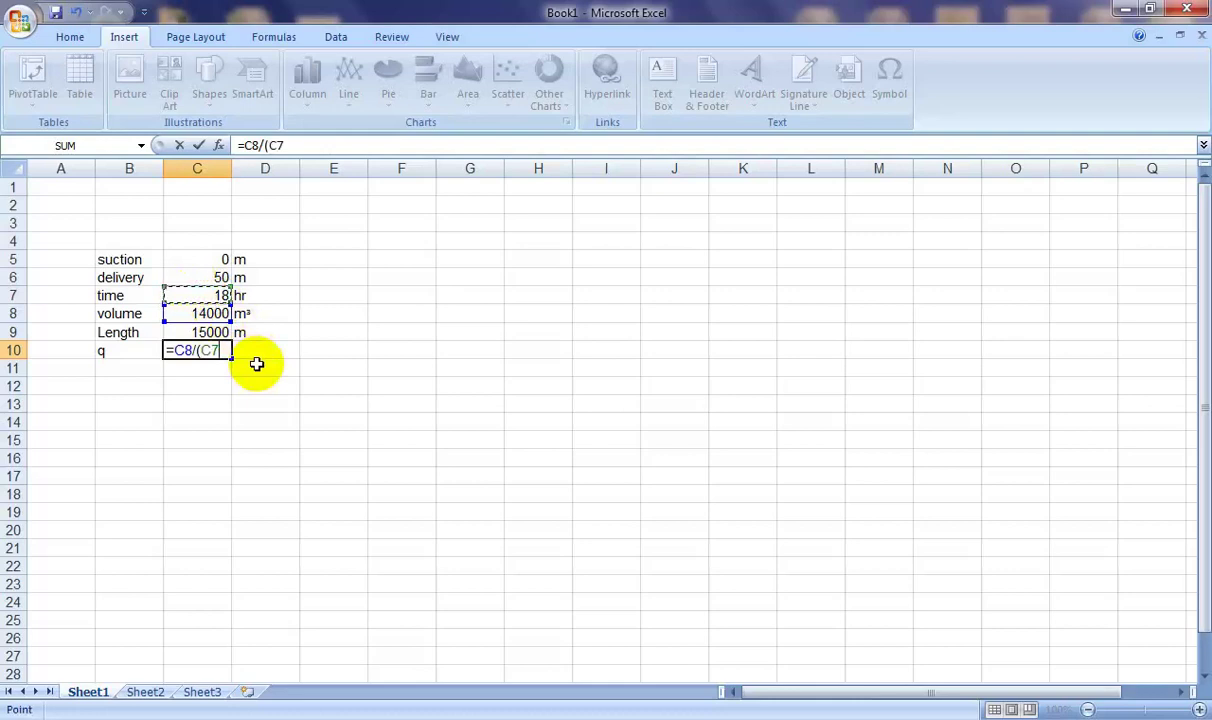
{"action": "type", "text": "360"}
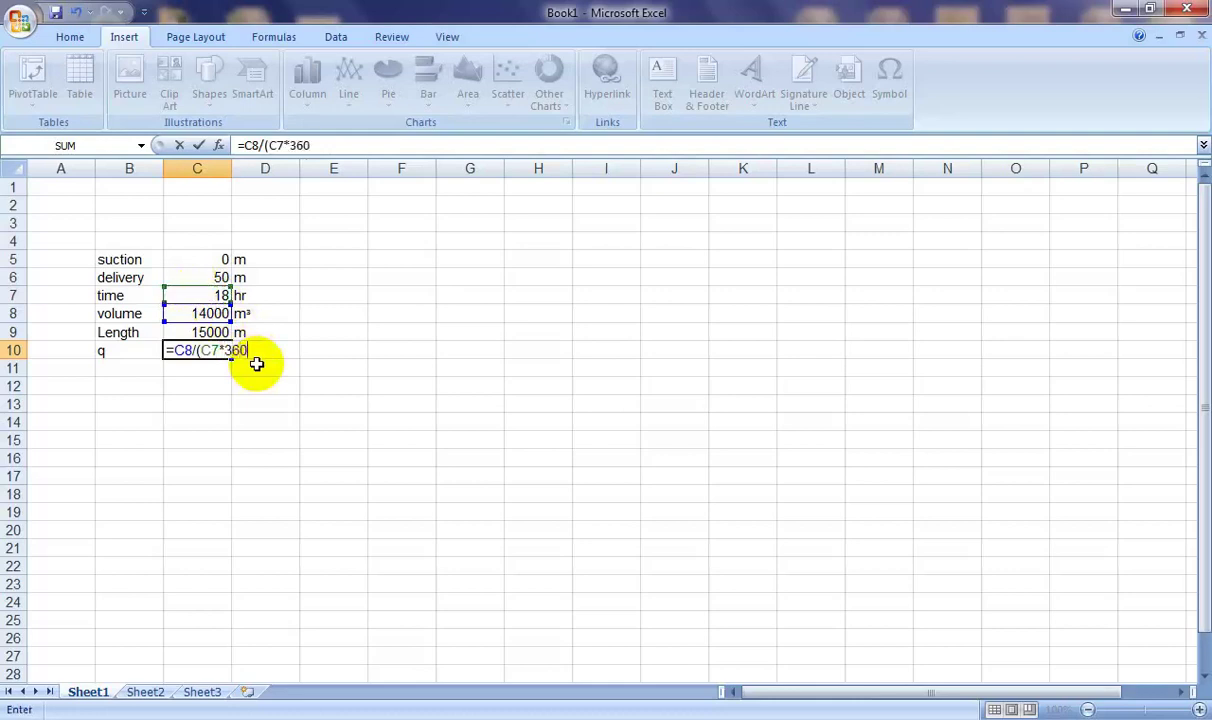
{"action": "type", "text": "0)"}
{"action": "key", "text": "Return"}
- Give the flow rate the unit m³/s, inserting the superscript three as a symbol
{"action": "left_click", "coordinate": [259, 348]}
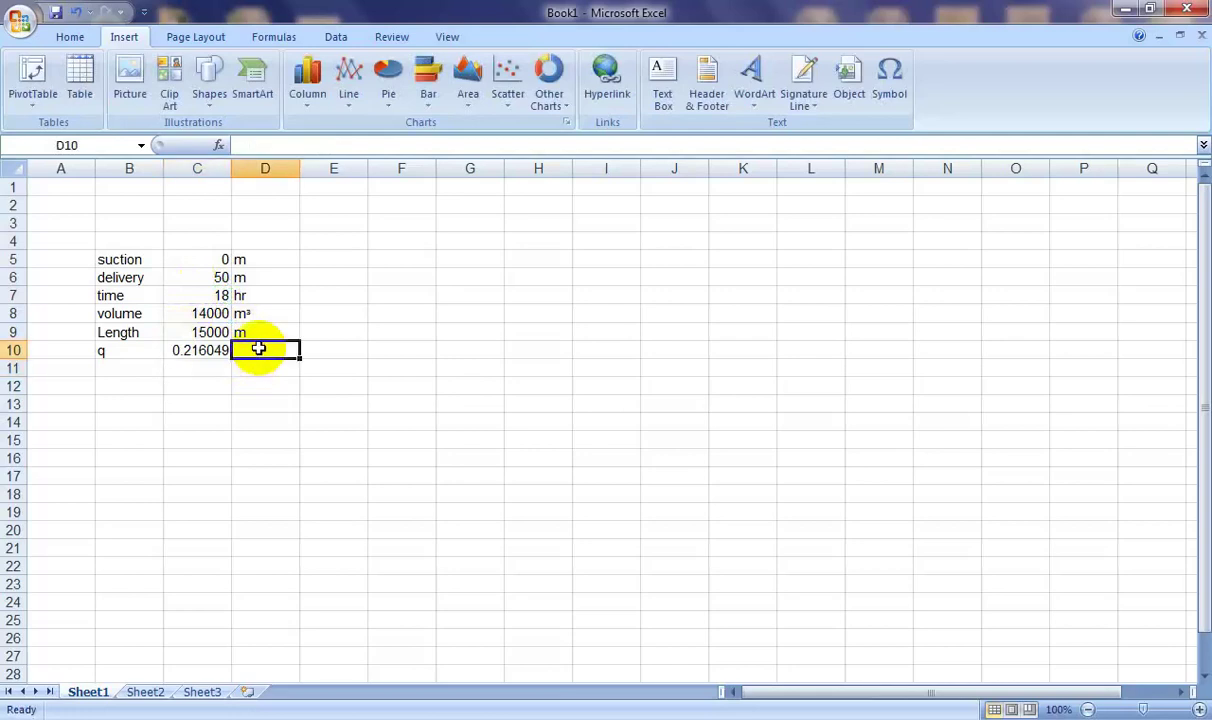
{"action": "type", "text": "m"}
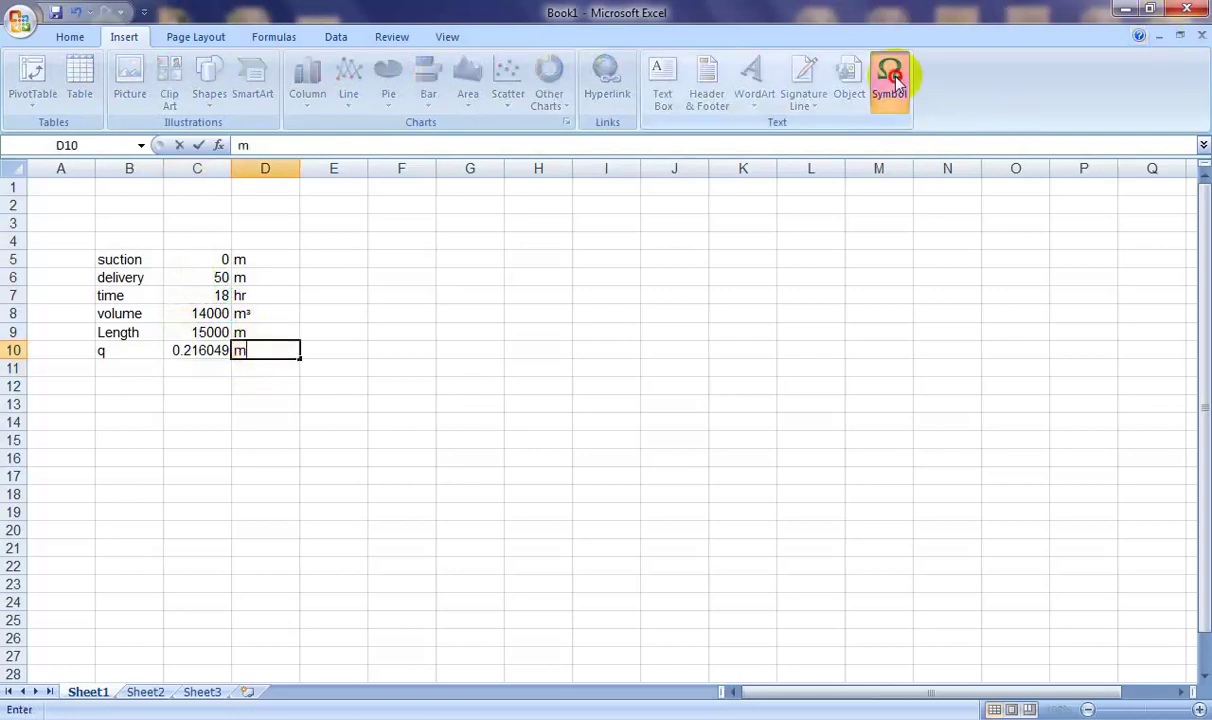
{"action": "left_click", "coordinate": [886, 75]}
{"action": "left_click", "coordinate": [441, 263]}
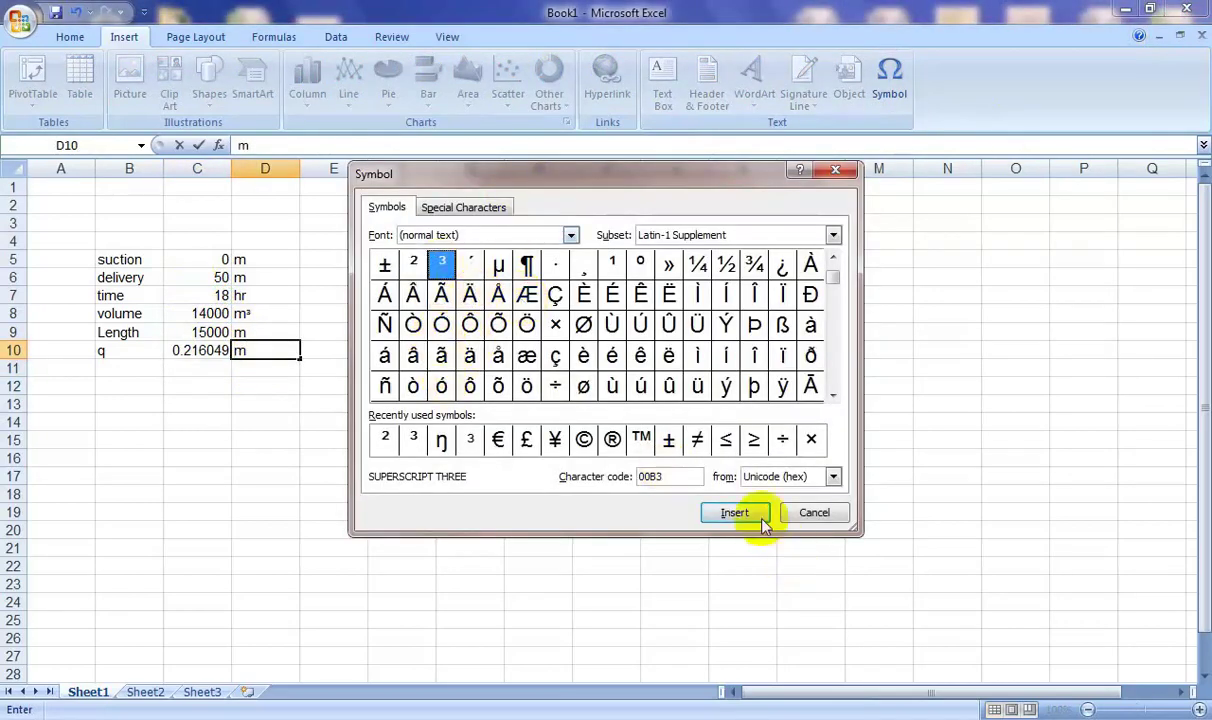
{"action": "left_click", "coordinate": [765, 513]}
{"action": "left_click", "coordinate": [809, 513]}
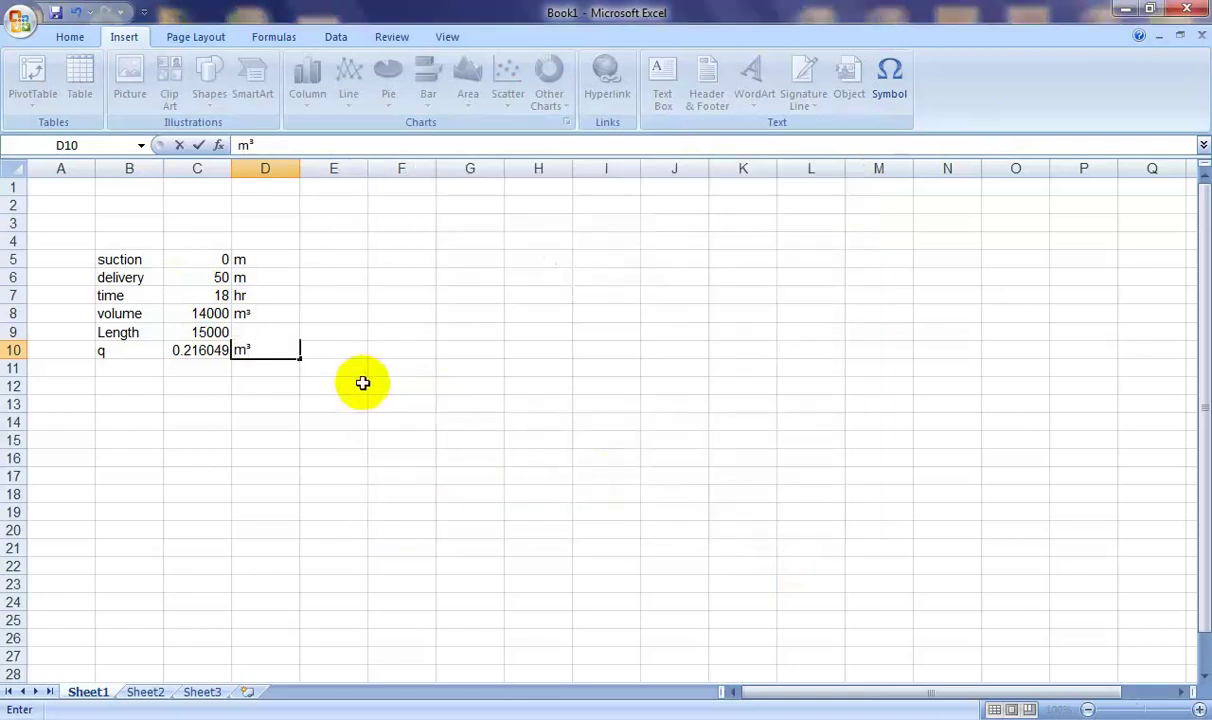
{"action": "type", "text": "/s"}
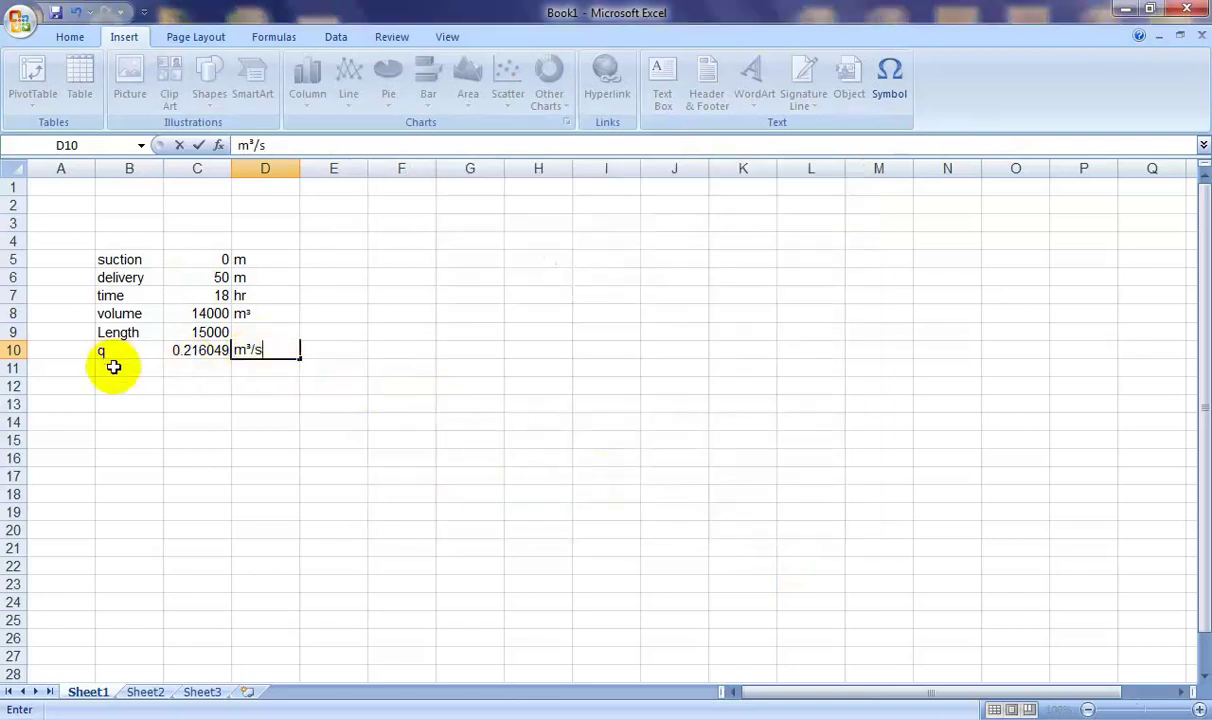
{"action": "left_click", "coordinate": [122, 373]}
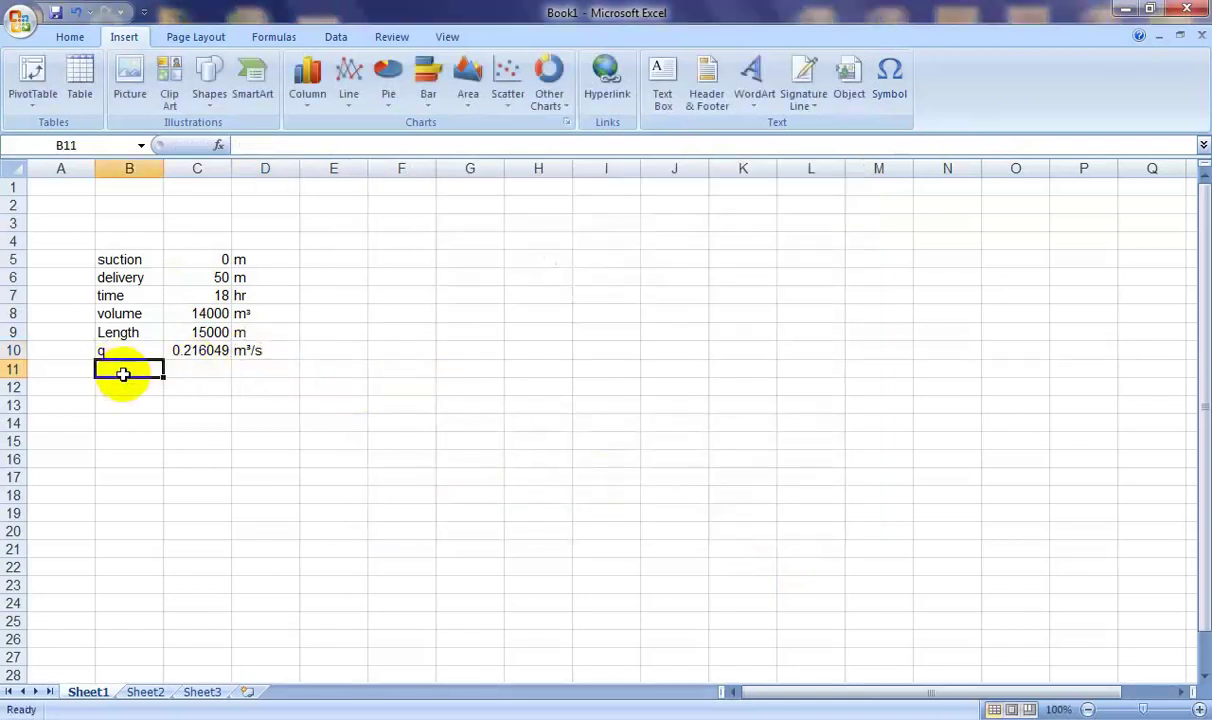
- Label row 11 as a and compute it as =C10/1.5, giving 0.144033
{"action": "type", "text": "a"}
{"action": "left_click", "coordinate": [183, 370]}
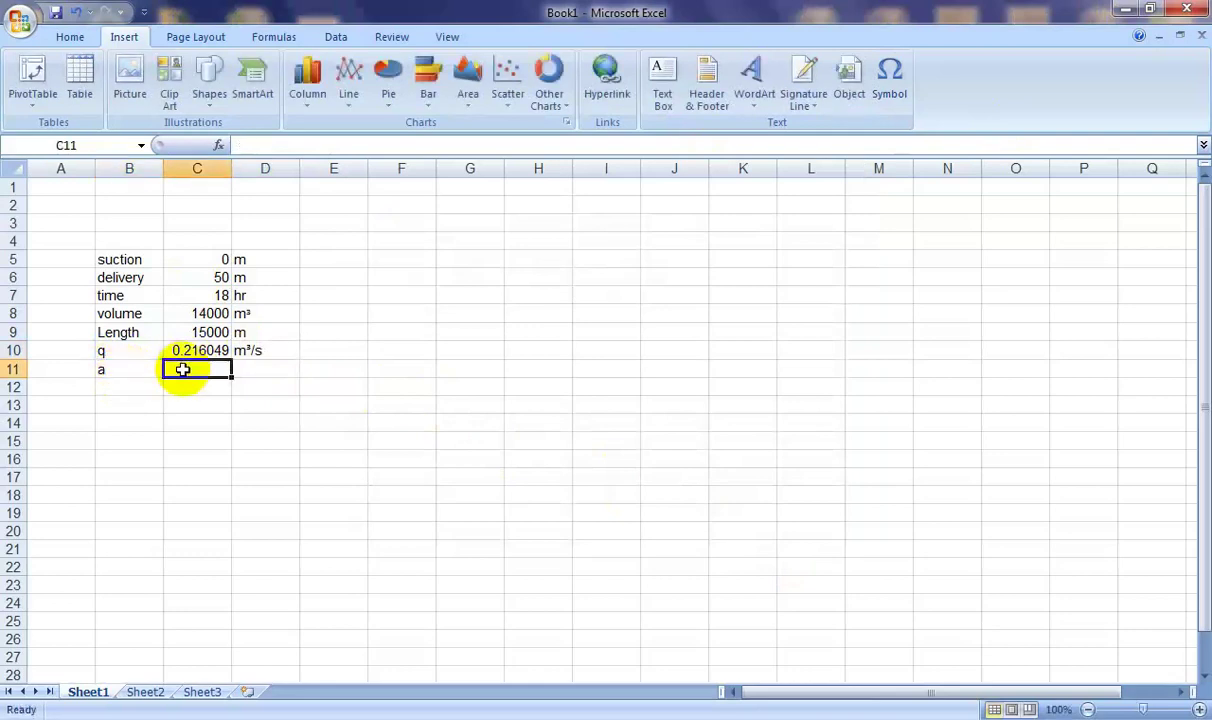
{"action": "type", "text": "="}
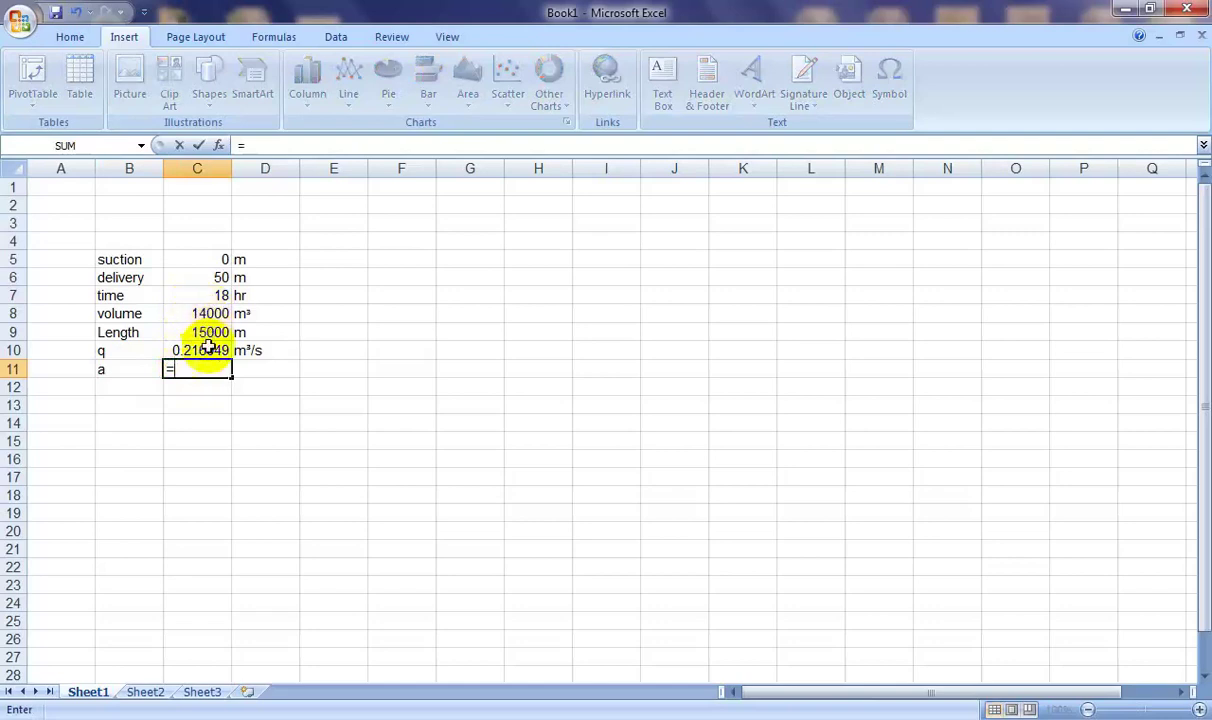
{"action": "left_click", "coordinate": [208, 351]}
{"action": "type", "text": "/"}
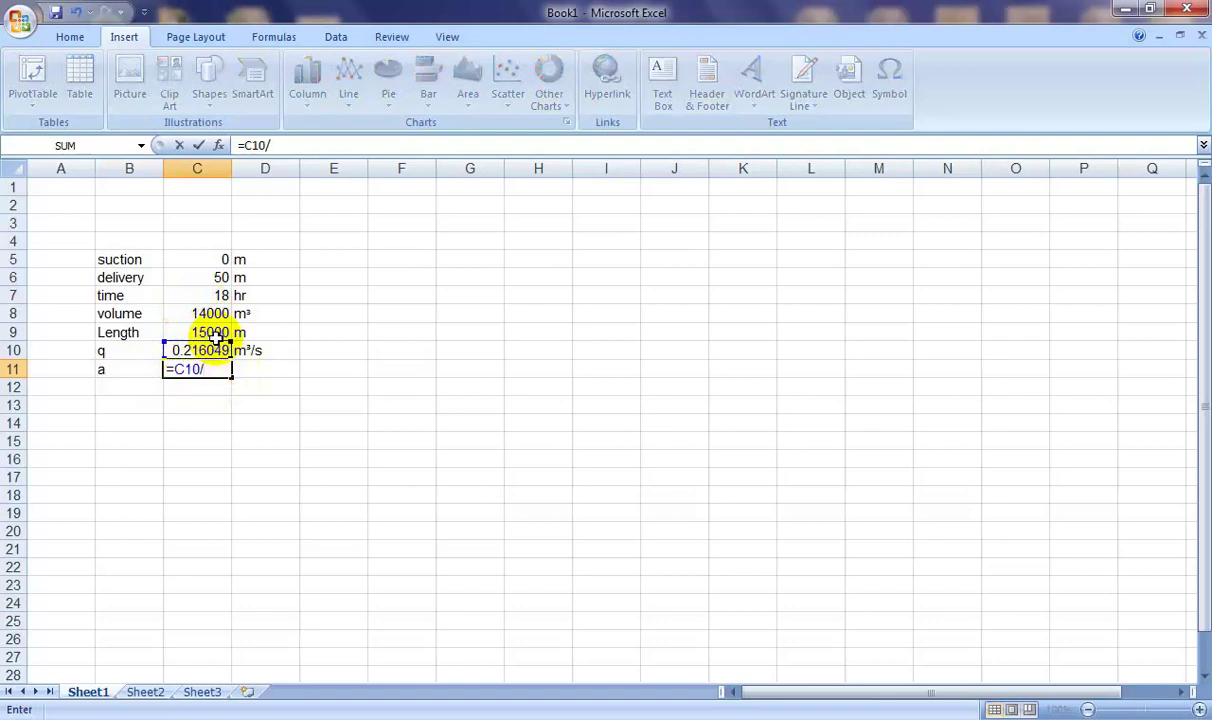
{"action": "type", "text": "1."}
{"action": "type", "text": "5"}
{"action": "key", "text": "Return"}
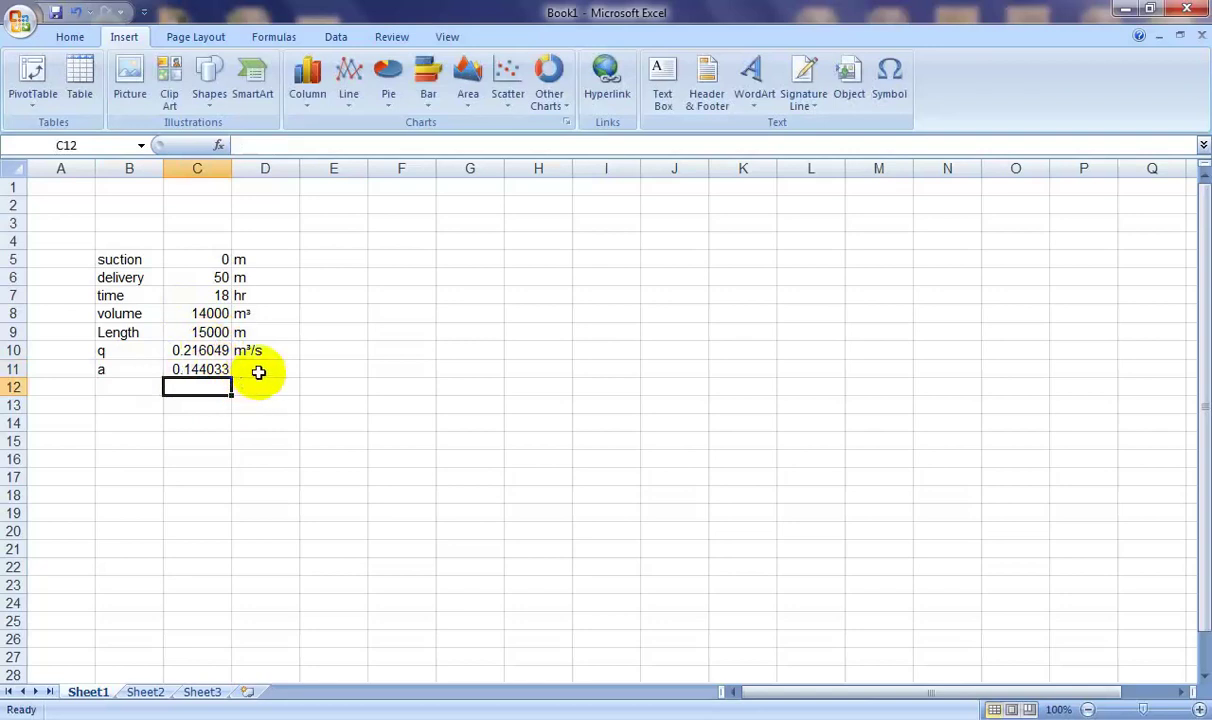
- Give the area the unit m², inserting the superscript two as a symbol
{"action": "left_click", "coordinate": [258, 371]}
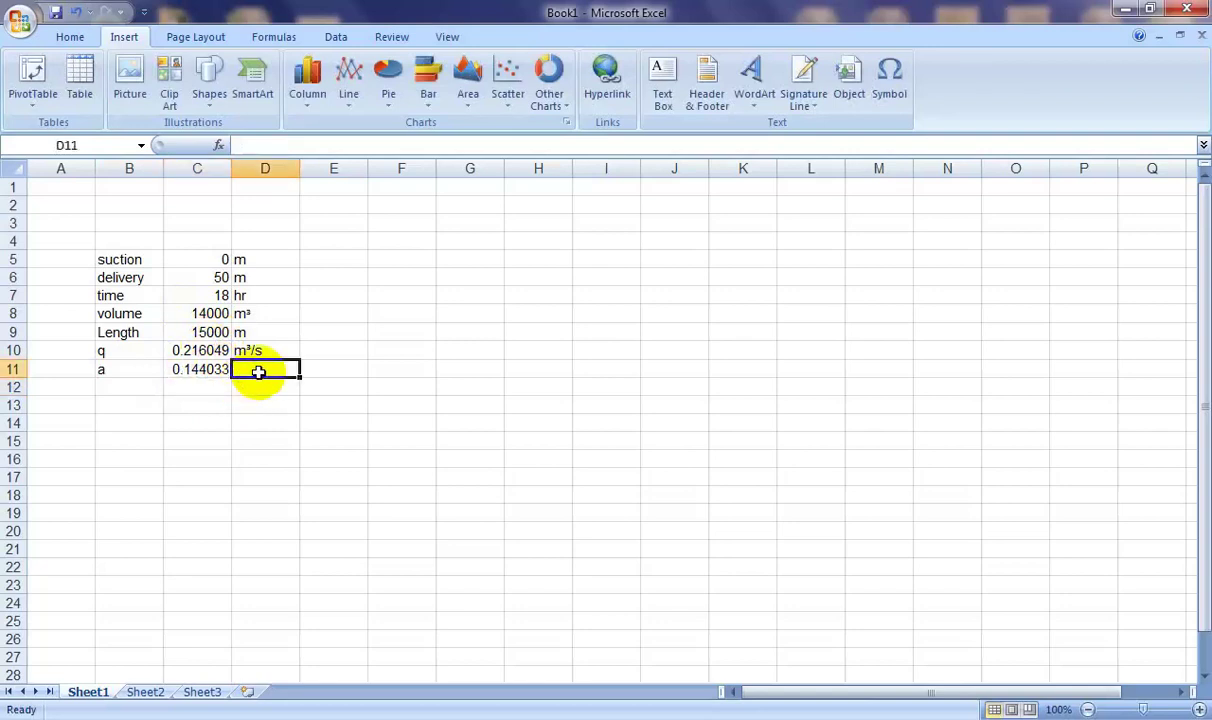
{"action": "type", "text": "m"}
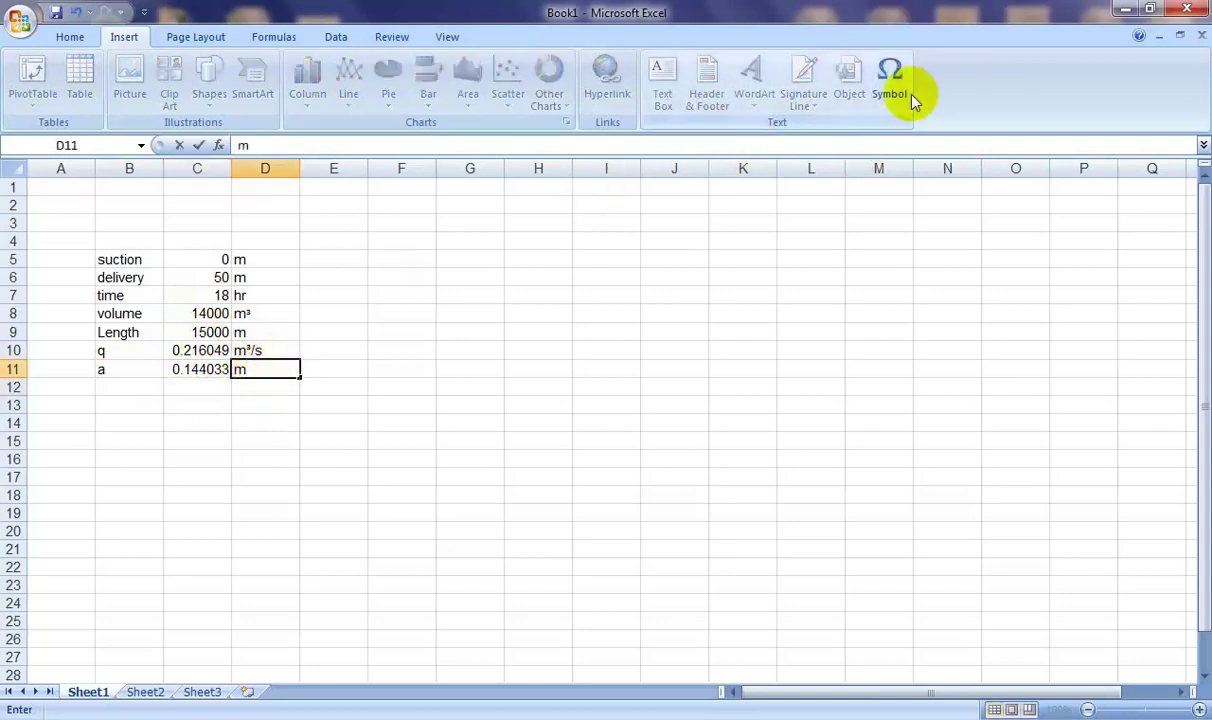
{"action": "left_click", "coordinate": [910, 98]}
{"action": "left_click", "coordinate": [413, 439]}
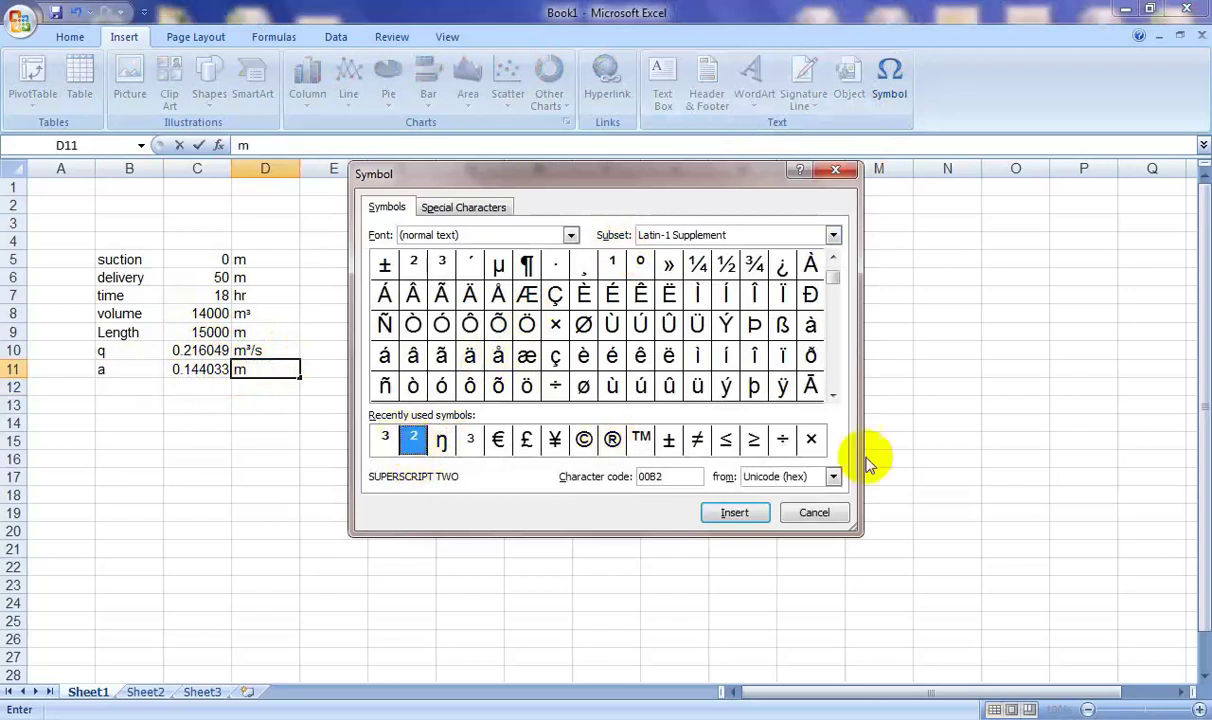
{"action": "left_click", "coordinate": [734, 512]}
{"action": "left_click", "coordinate": [814, 512]}
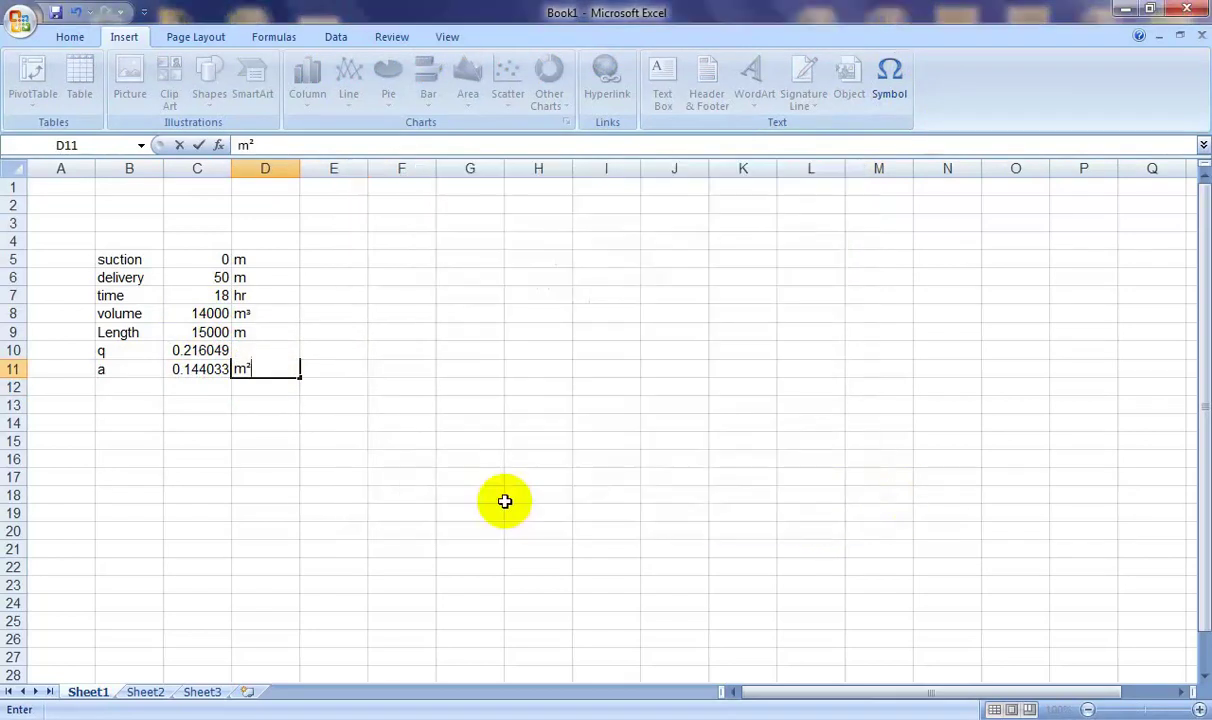
{"action": "left_click", "coordinate": [110, 391]}
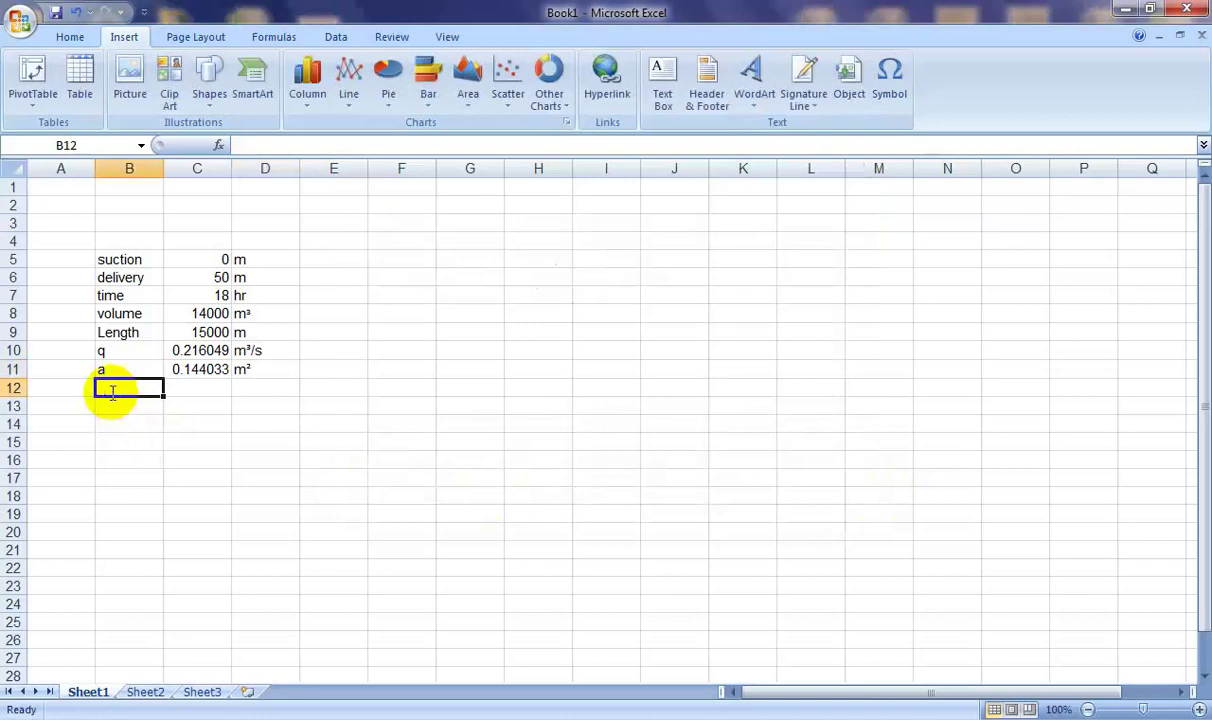
- Label row 12 as d, compute =(4*(C11)/3.14)^0.5 (0.428347) and give it unit m
{"action": "type", "text": "d"}
{"action": "key", "text": "Delete"}
{"action": "left_click", "coordinate": [176, 391]}
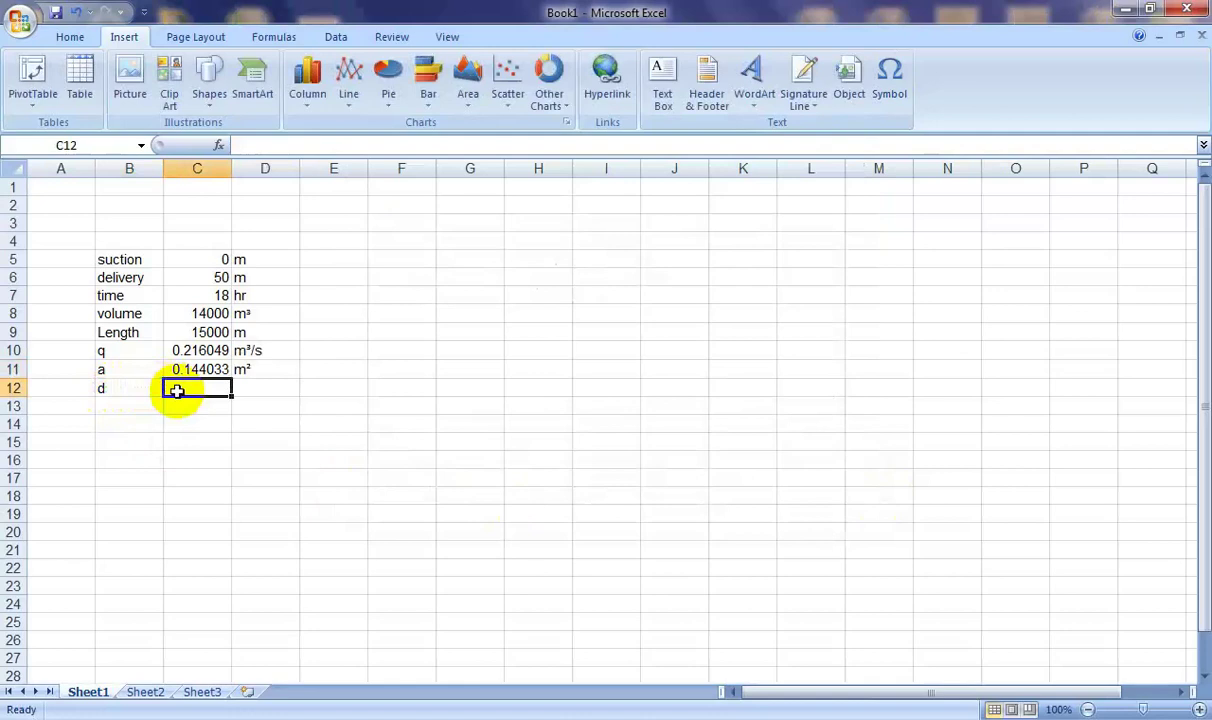
{"action": "type", "text": "="}
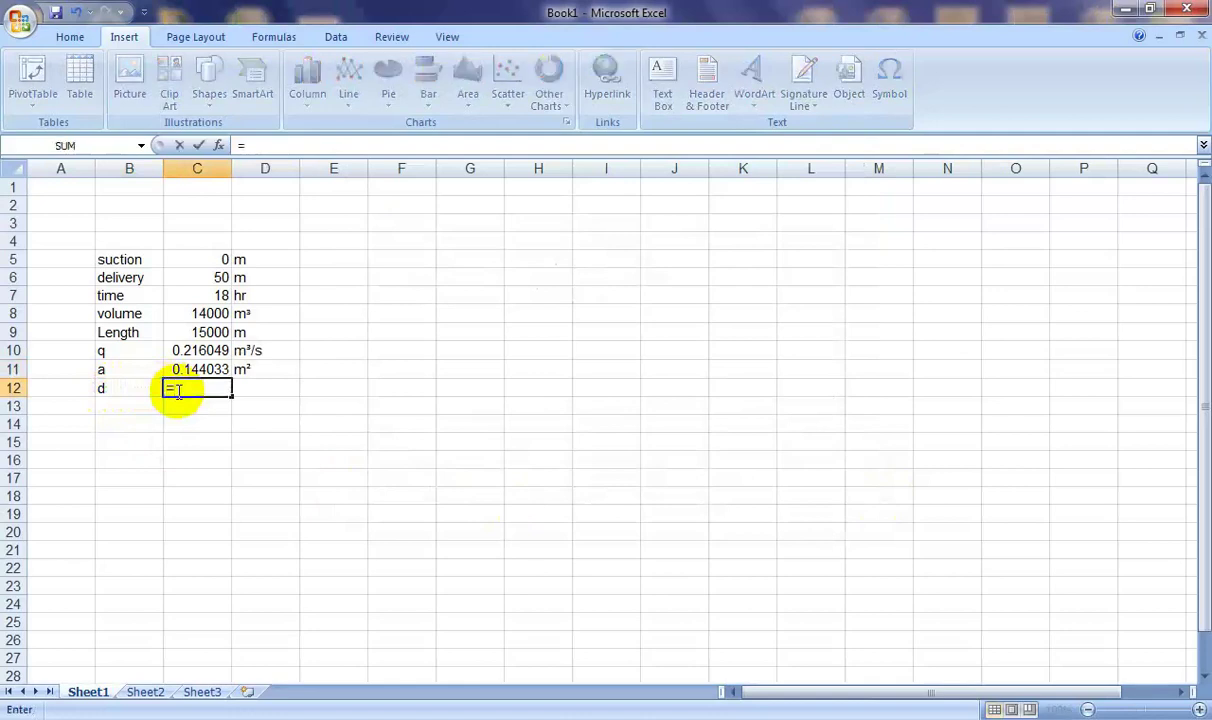
{"action": "type", "text": "("}
{"action": "type", "text": "4"}
{"action": "type", "text": "*"}
{"action": "type", "text": "("}
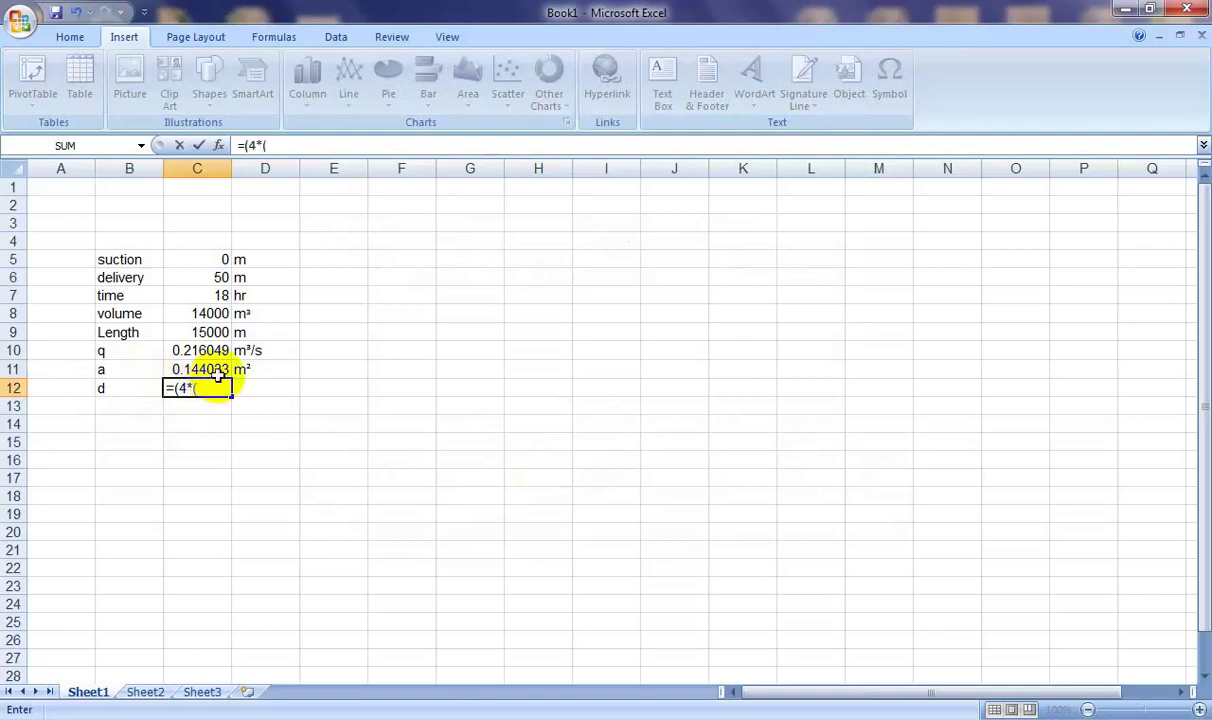
{"action": "left_click", "coordinate": [218, 370]}
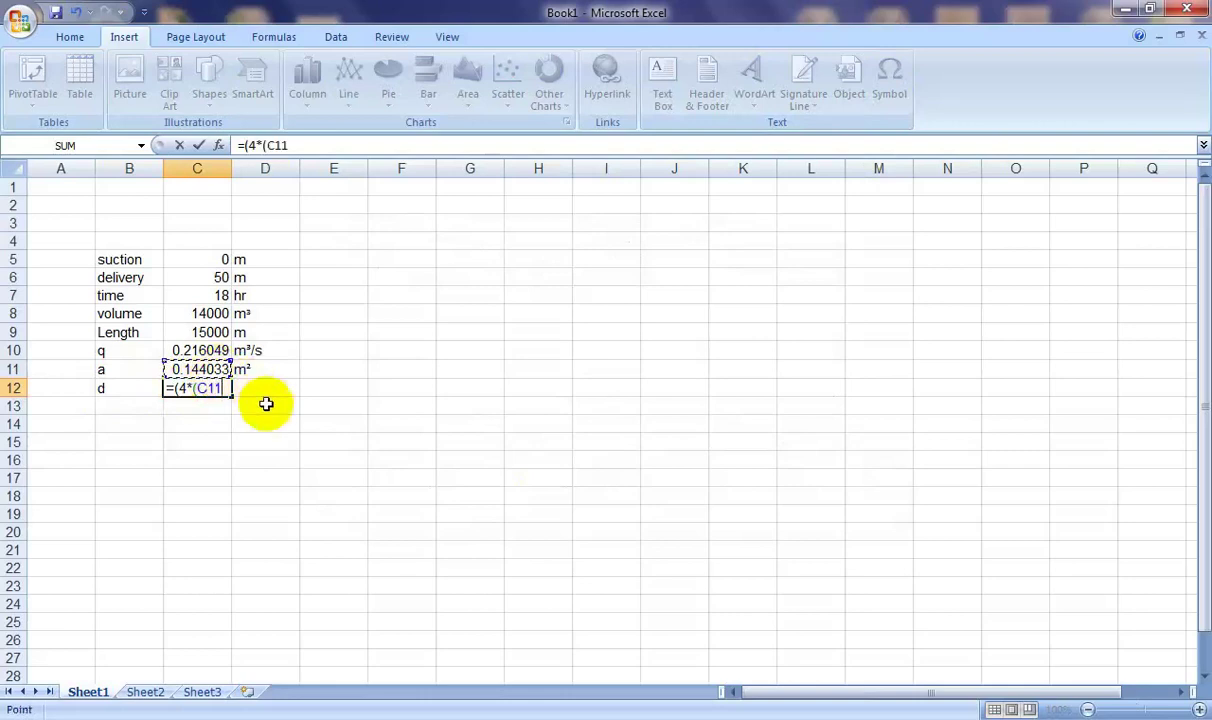
{"action": "type", "text": ")"}
{"action": "type", "text": "/"}
{"action": "type", "text": "3."}
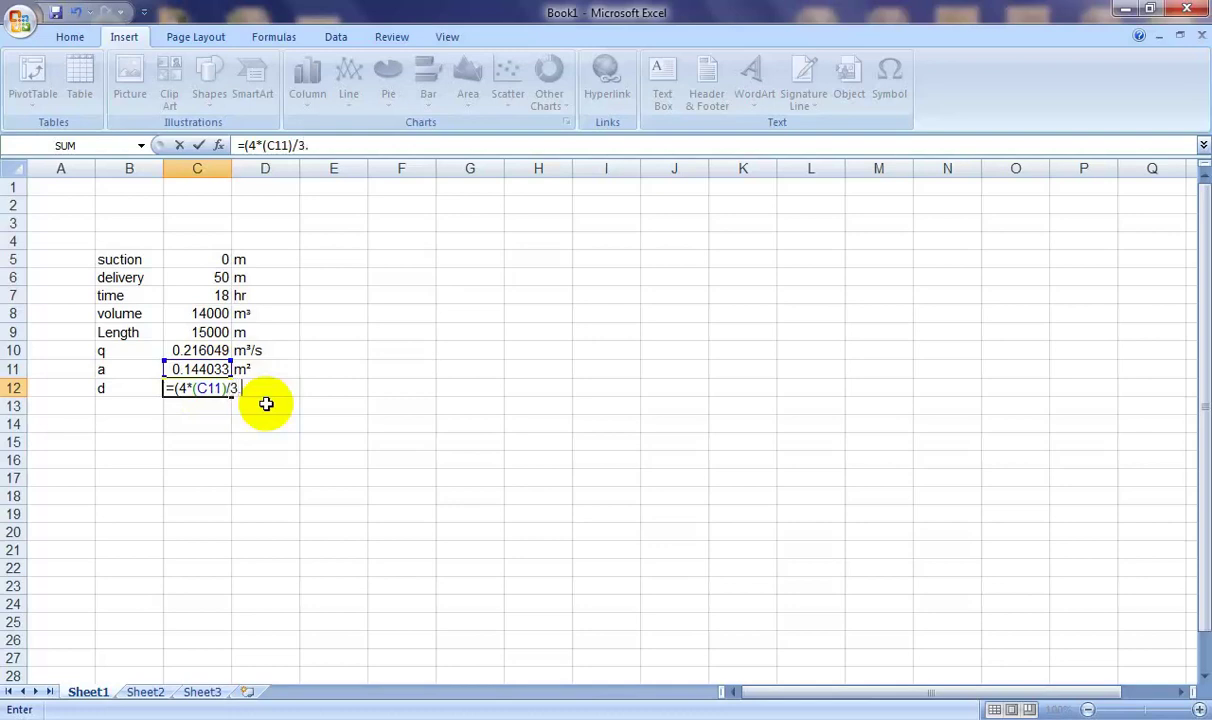
{"action": "type", "text": "14)"}
{"action": "type", "text": "^0"}
{"action": "type", "text": ".5"}
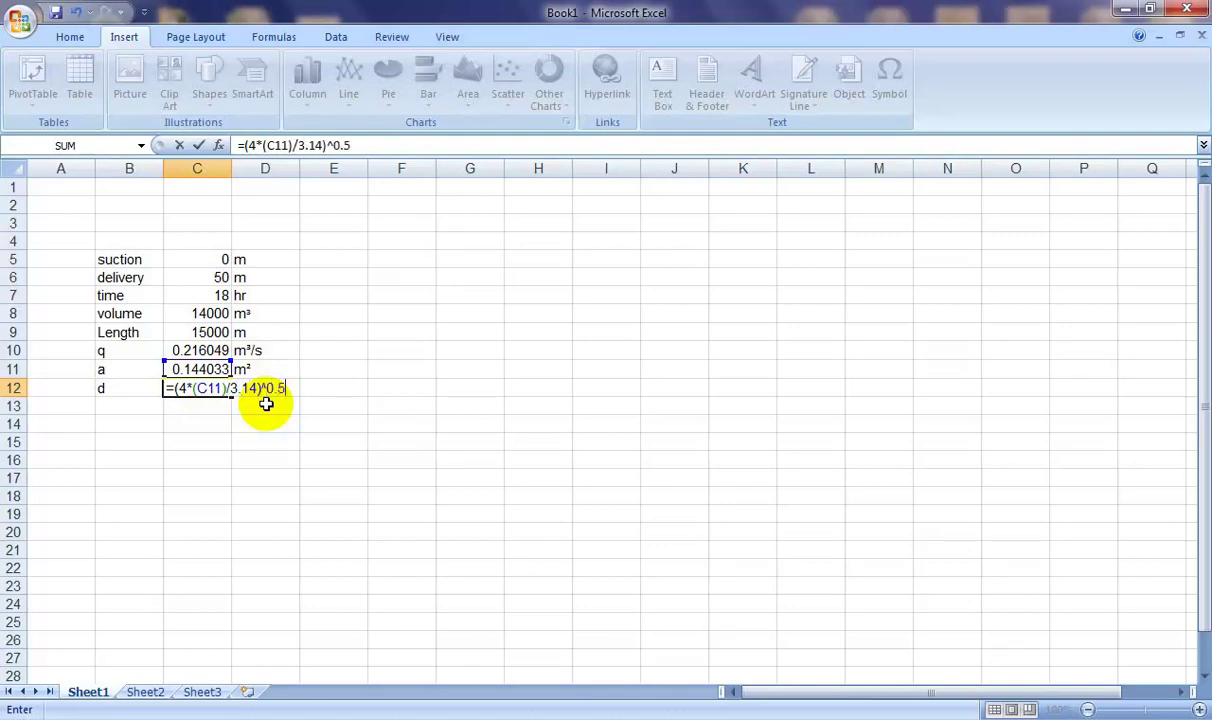
{"action": "key", "text": "Return"}
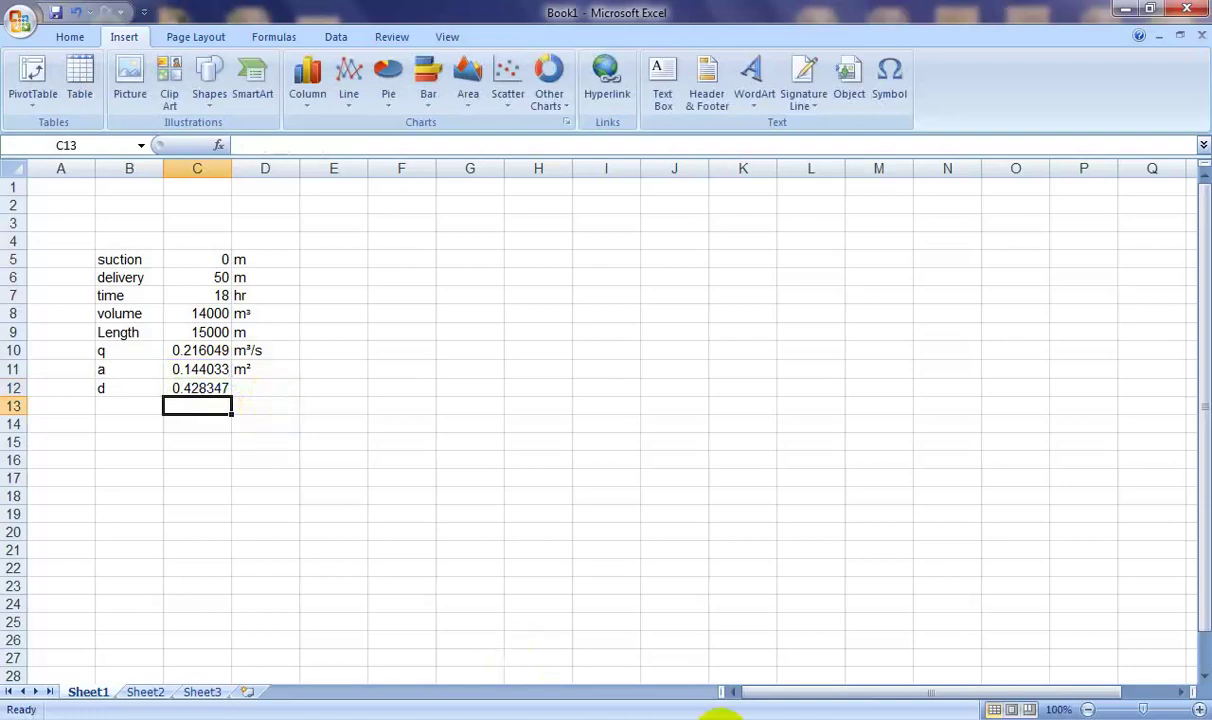
{"action": "left_click", "coordinate": [263, 390]}
{"action": "type", "text": "m"}
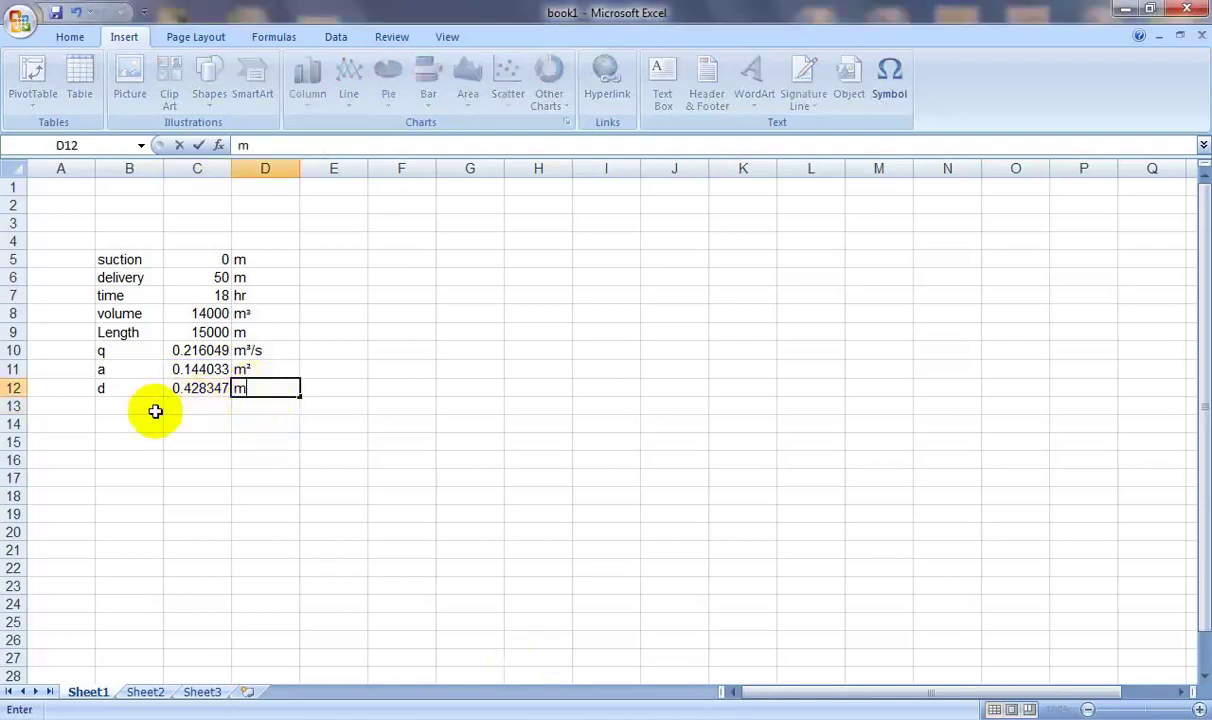
{"action": "left_click", "coordinate": [120, 413]}
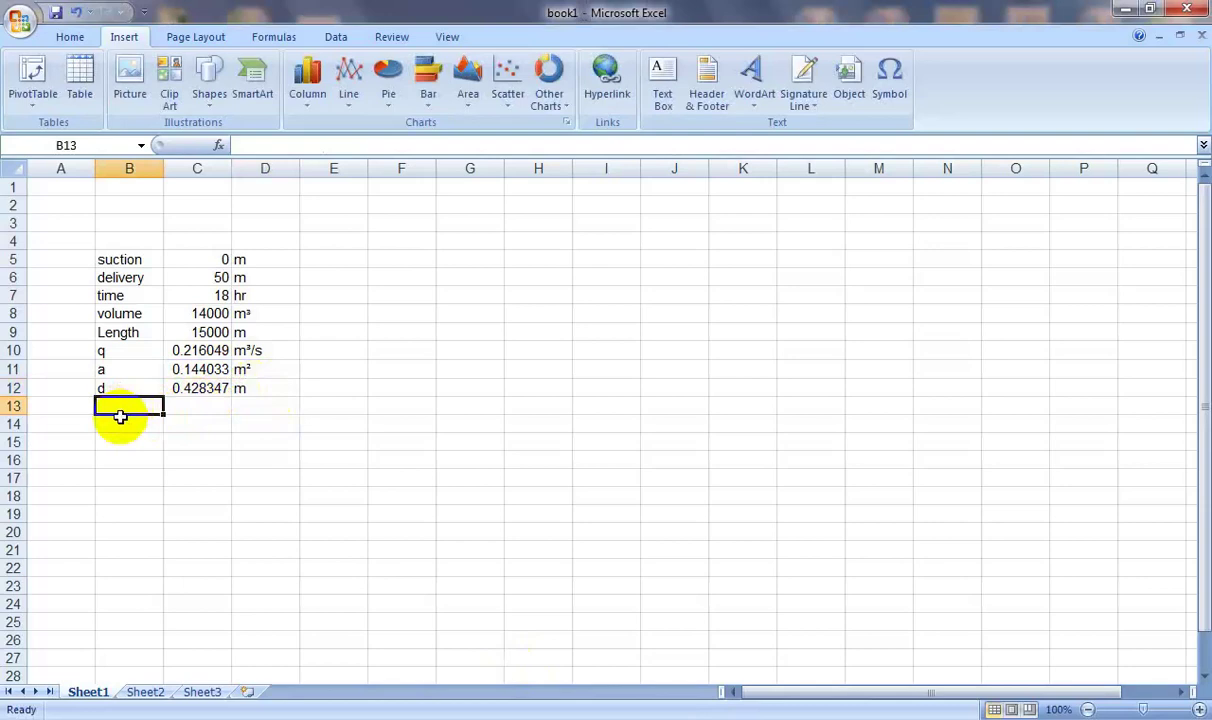
- Add the actual diameter d act as 0.45 m in row 13
{"action": "type", "text": "d act"}
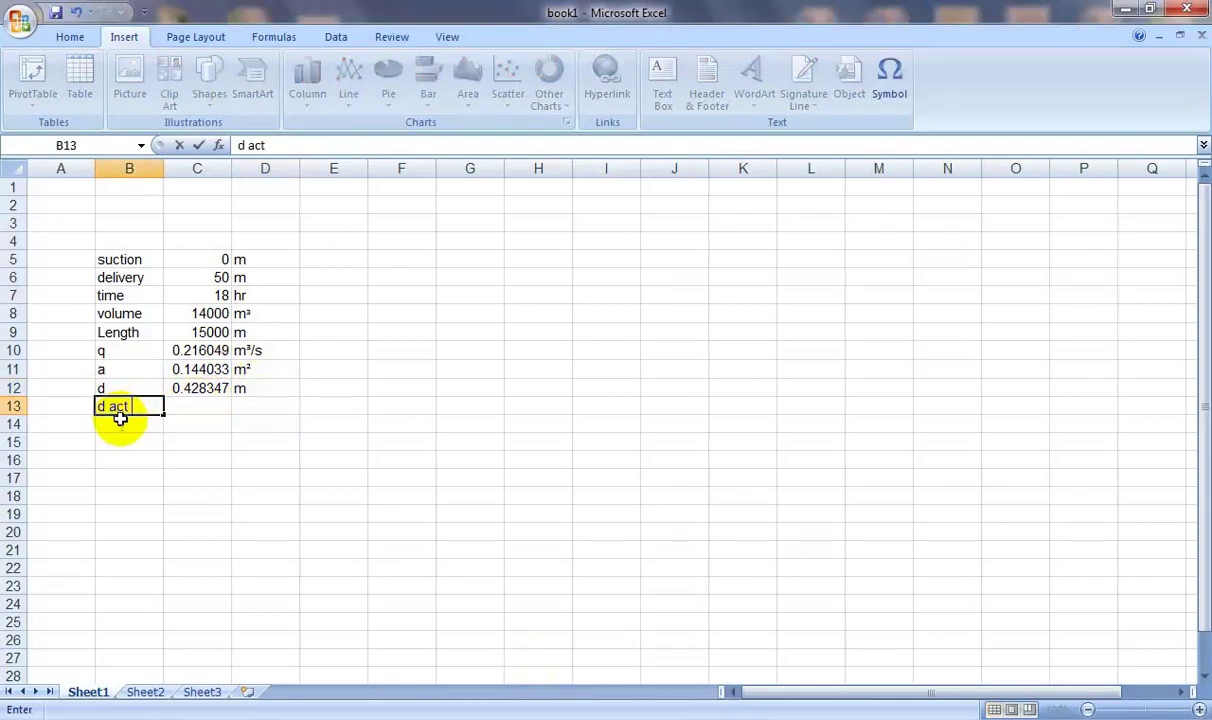
{"action": "left_click", "coordinate": [205, 418]}
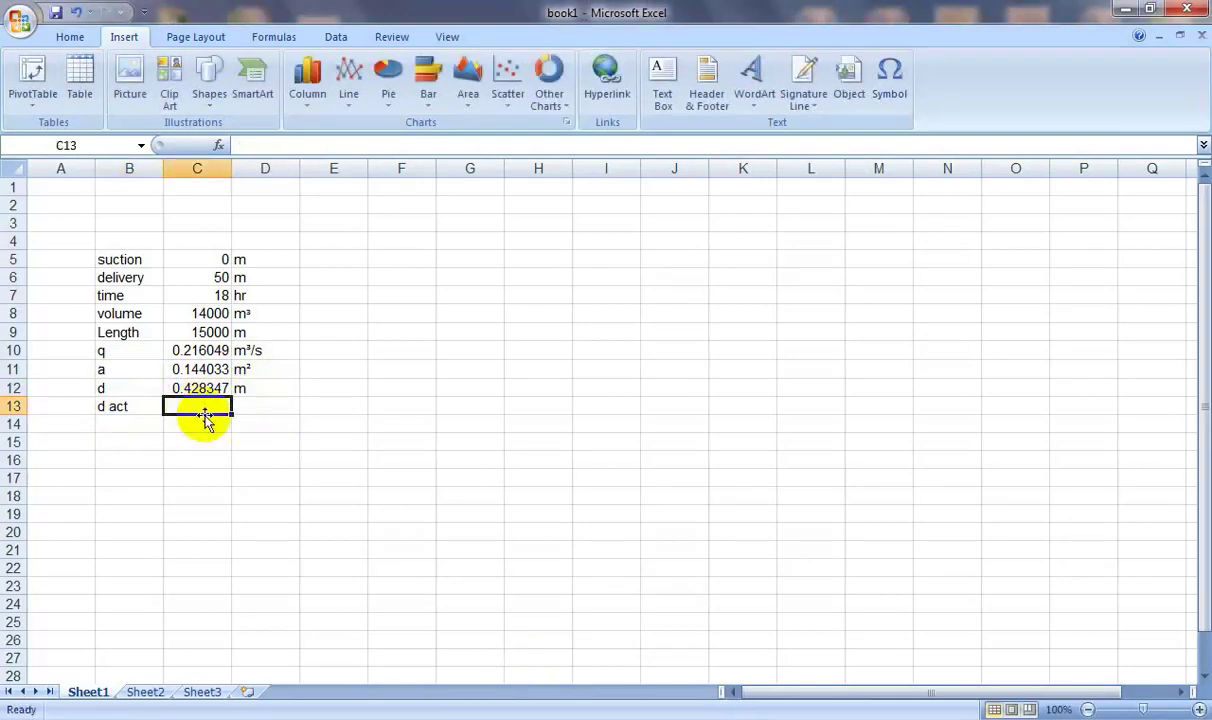
{"action": "type", "text": "0.45"}
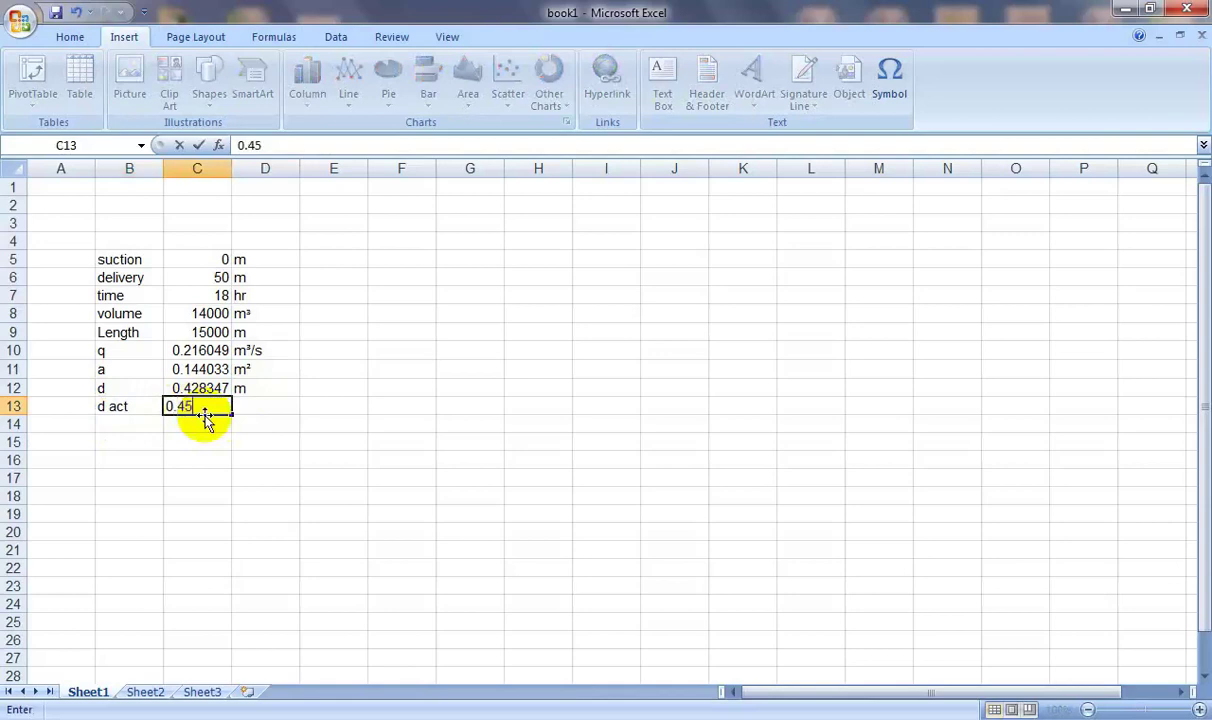
{"action": "left_click", "coordinate": [257, 410]}
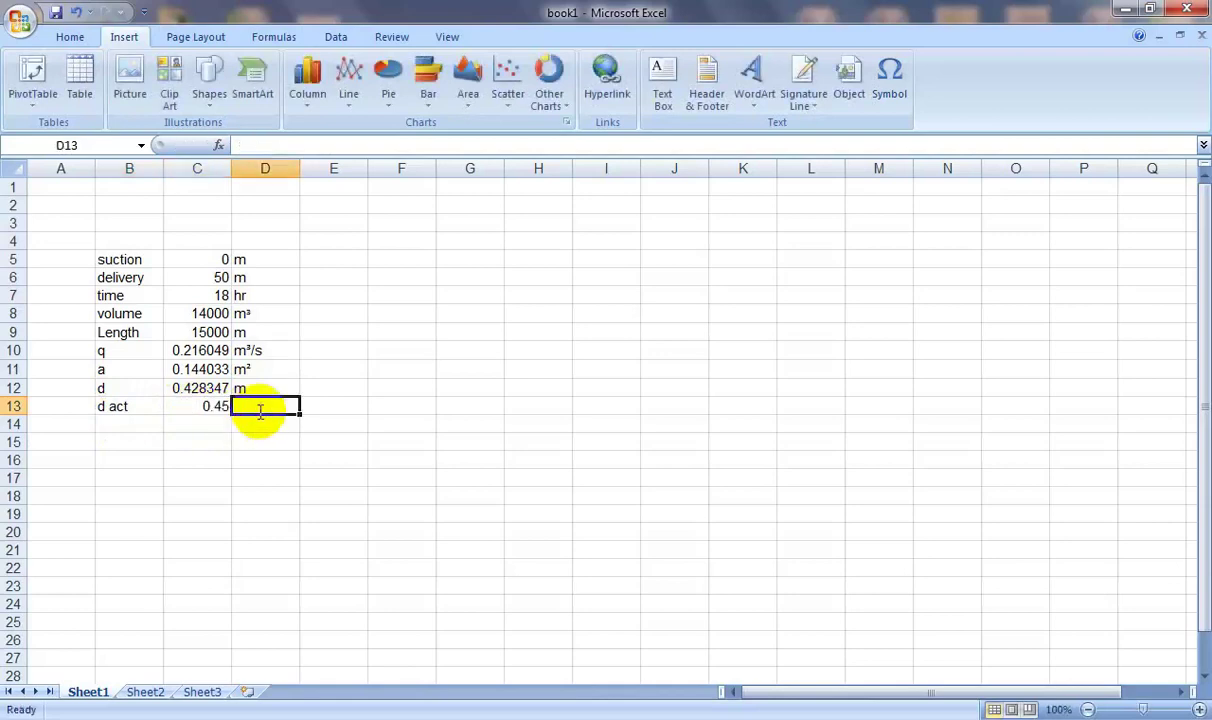
{"action": "type", "text": "m"}
- Add a act in row 14 computed as 3.14*C13^2/4, giving 0.158963
{"action": "left_click", "coordinate": [113, 425]}
{"action": "type", "text": "a"}
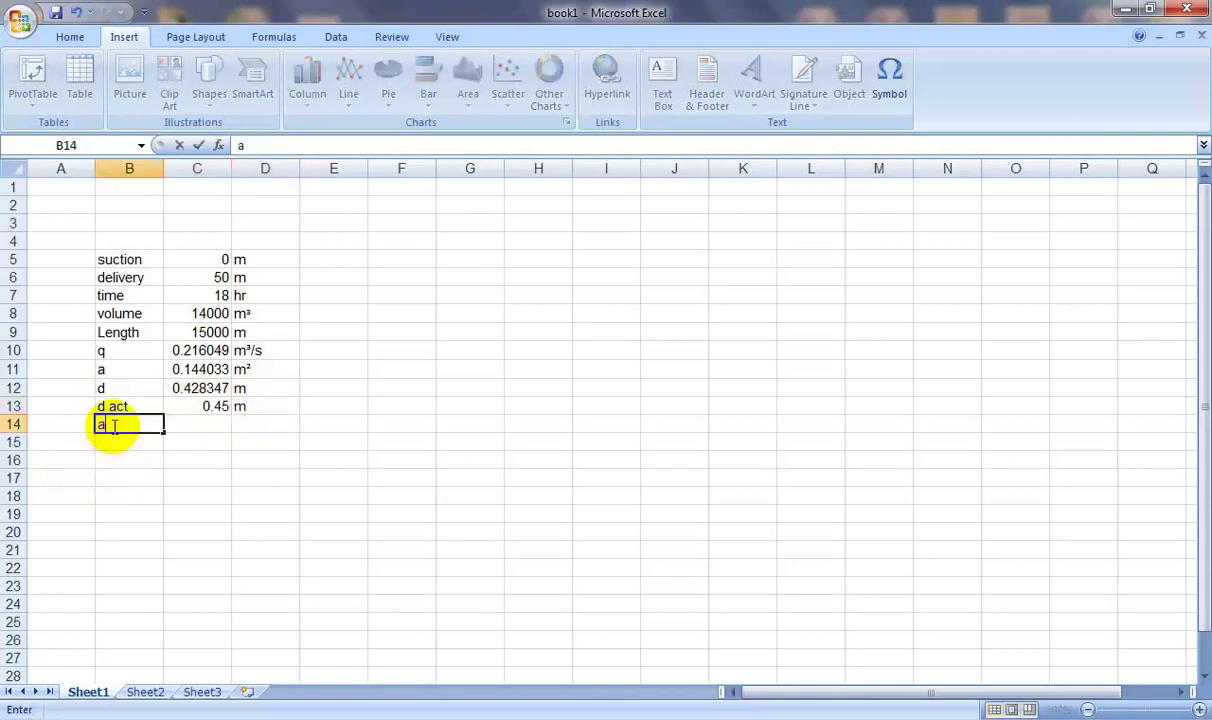
{"action": "type", "text": " act"}
{"action": "left_click", "coordinate": [201, 424]}
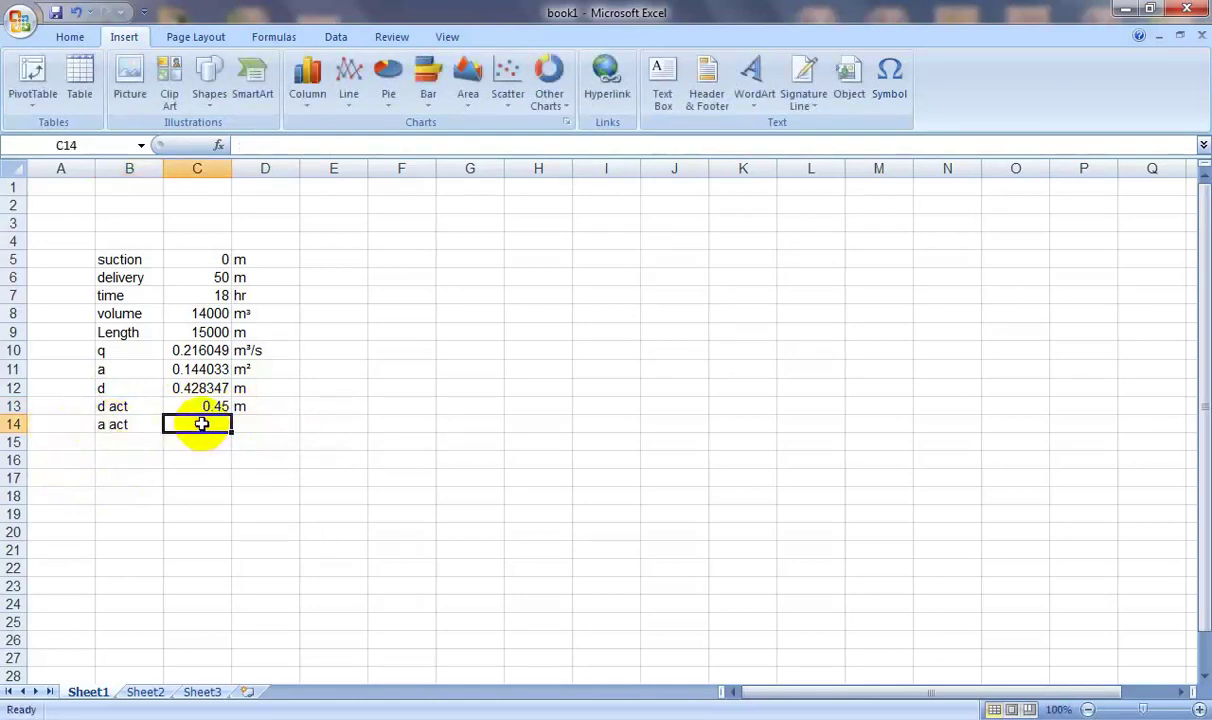
{"action": "type", "text": "="}
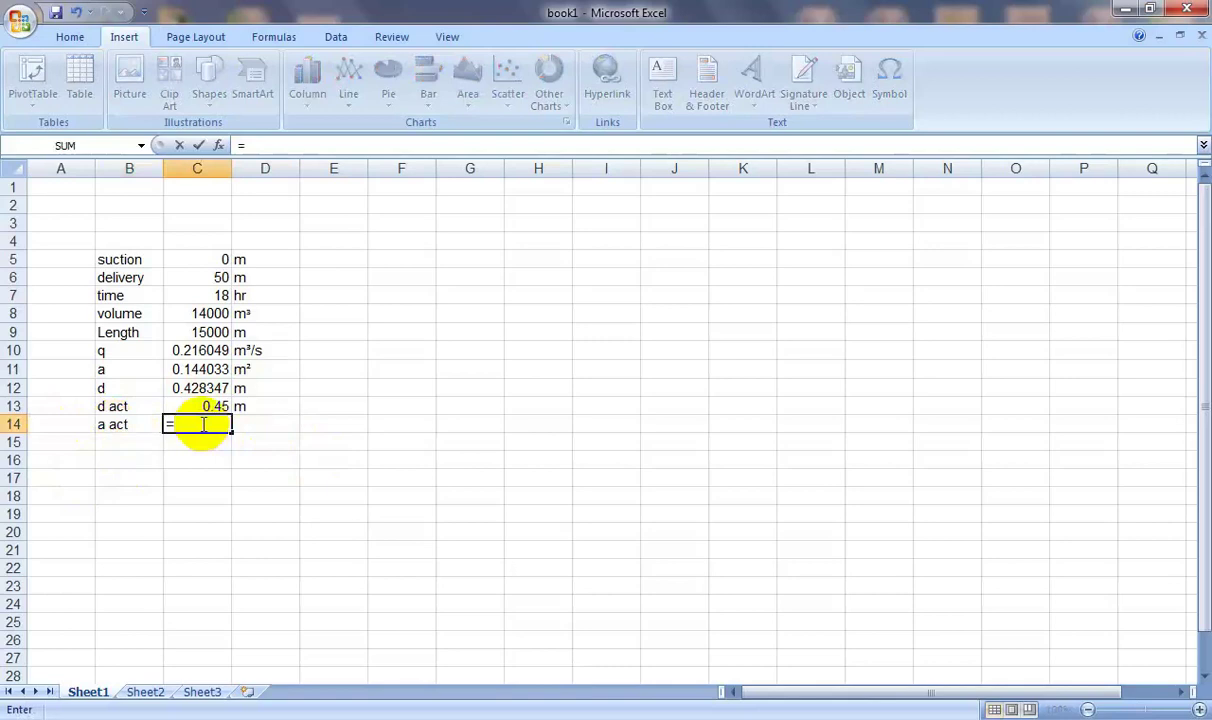
{"action": "type", "text": "("}
{"action": "type", "text": "3,"}
{"action": "type", "text": "14"}
{"action": "type", "text": "*"}
{"action": "type", "text": "("}
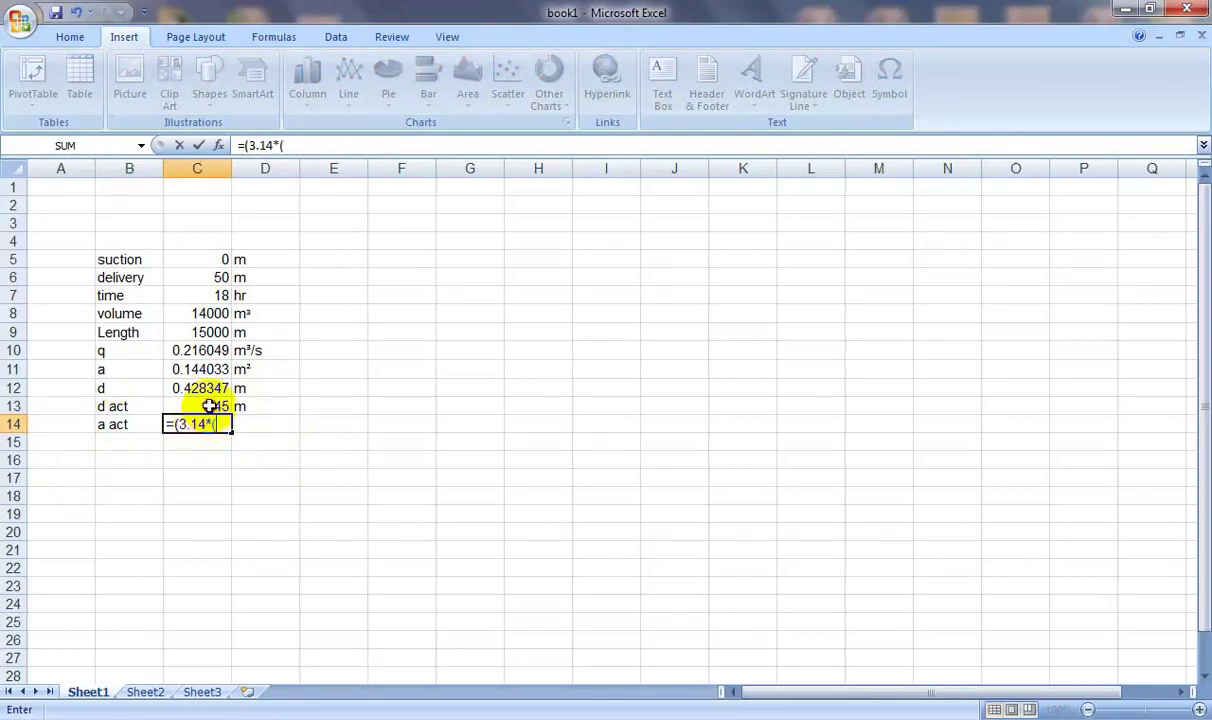
{"action": "left_click", "coordinate": [208, 406]}
{"action": "type", "text": ")^"}
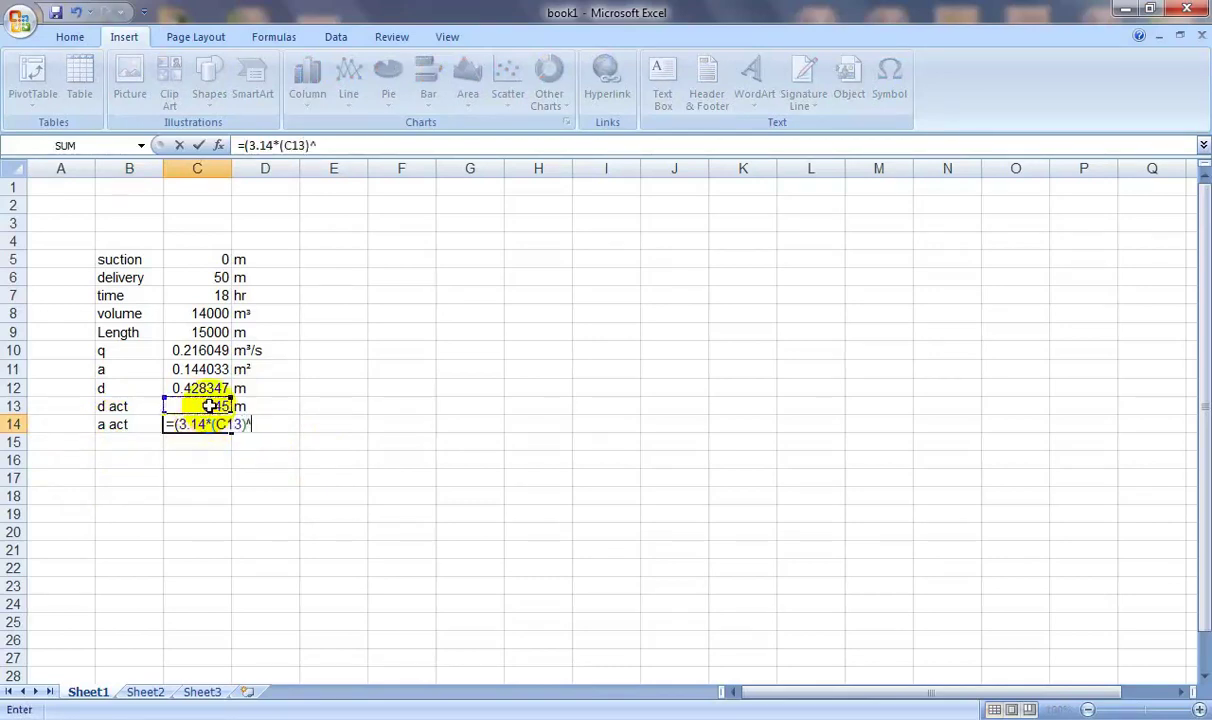
{"action": "type", "text": "2/"}
{"action": "type", "text": "4"}
{"action": "key", "text": "Return"}
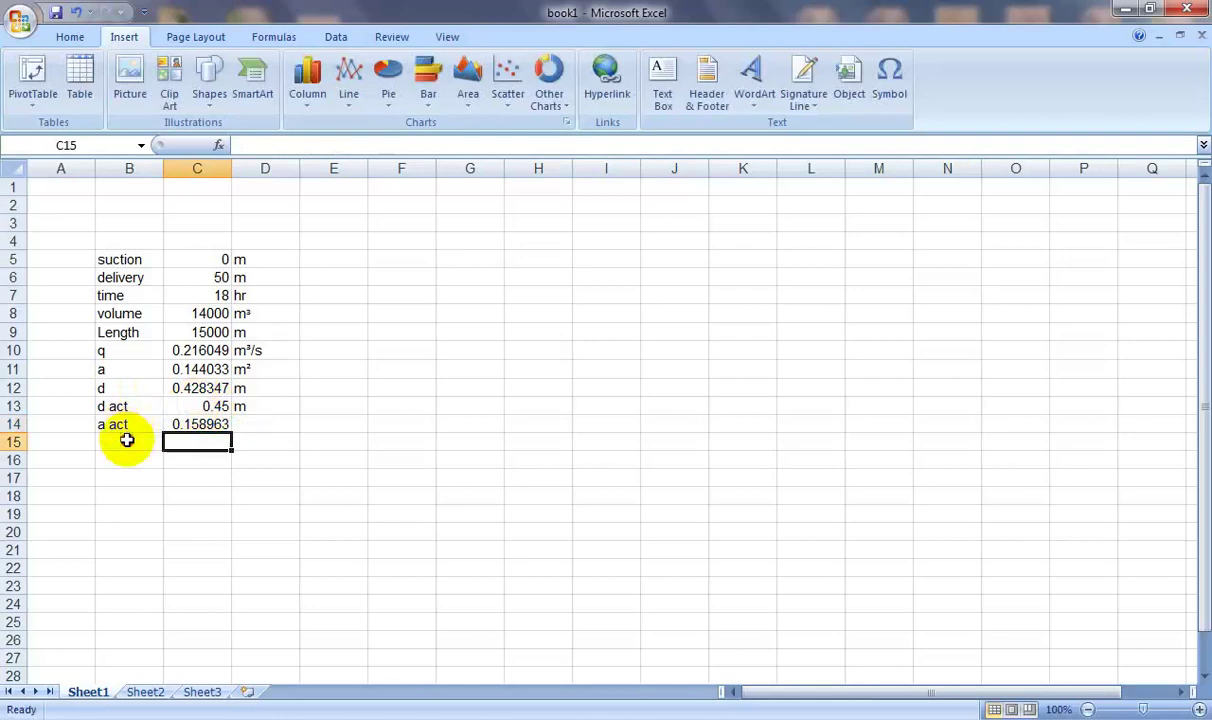
- Add the v act label in row 15
{"action": "left_click", "coordinate": [127, 440]}
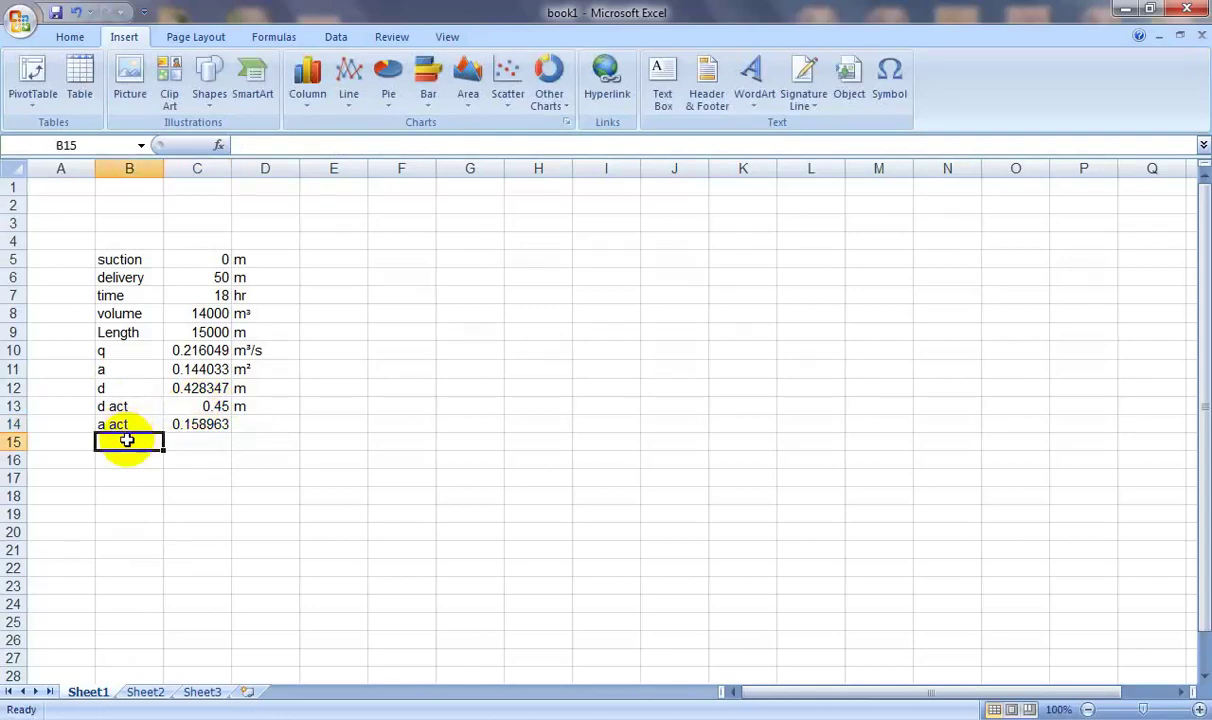
{"action": "type", "text": "v"}
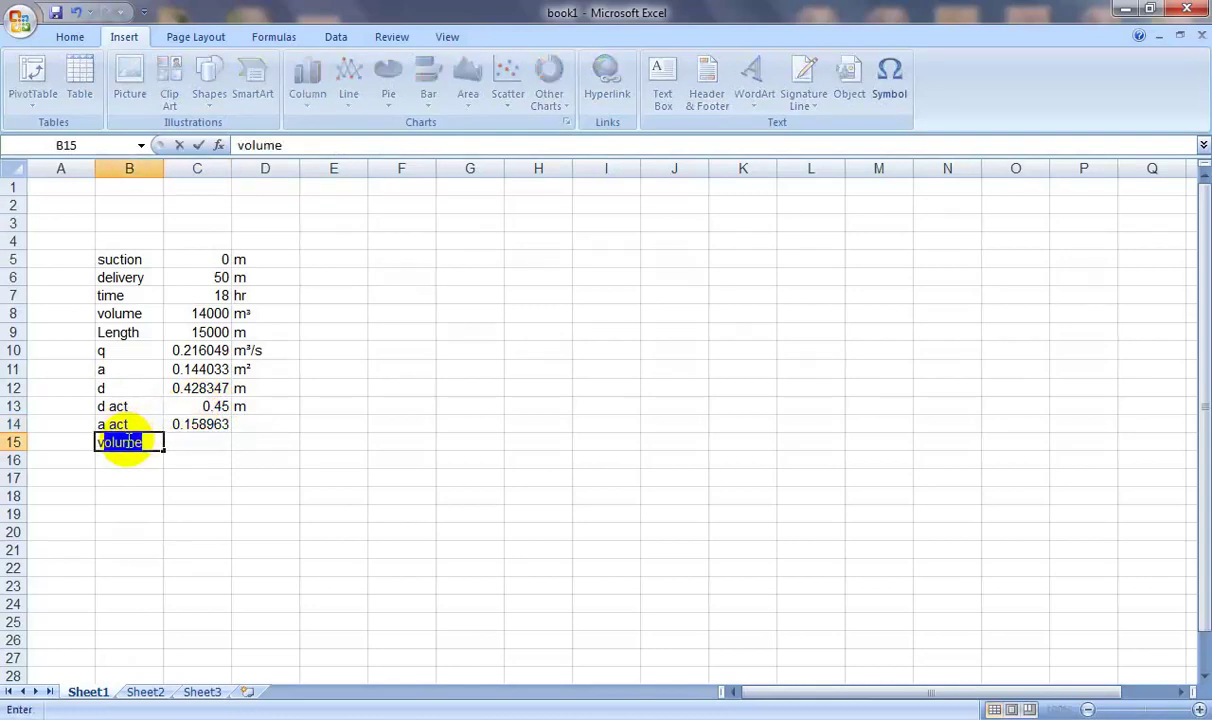
{"action": "type", "text": " act"}
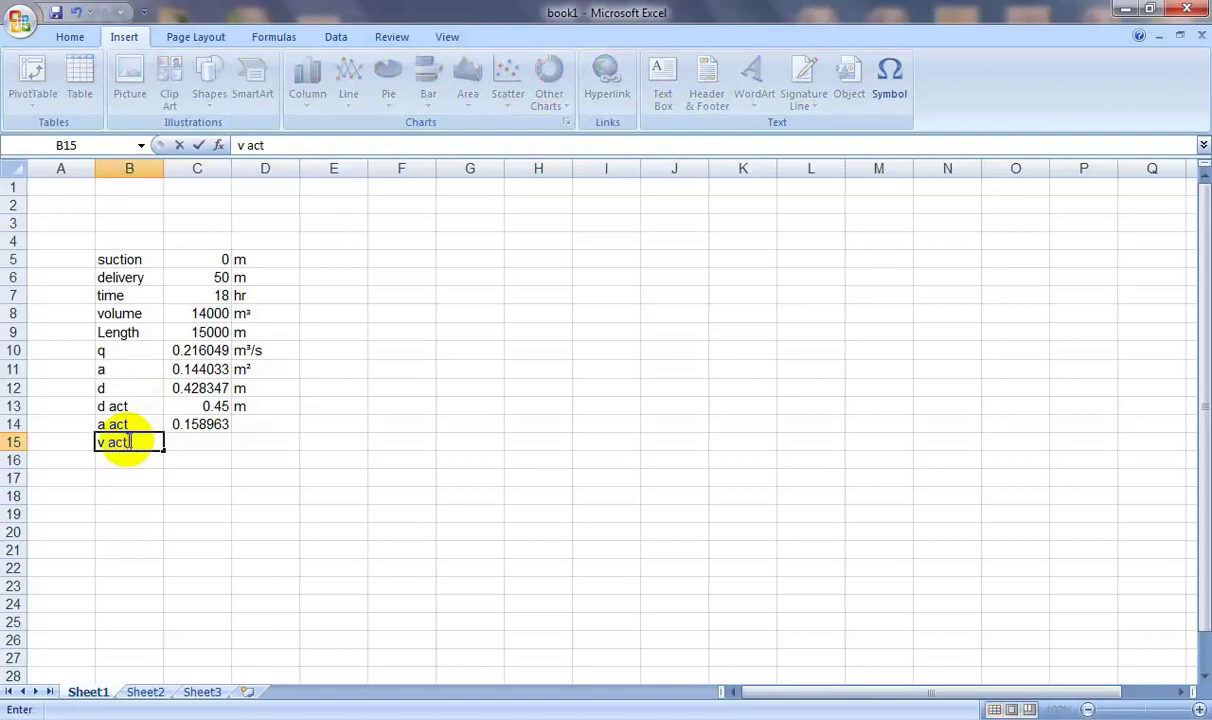
{"action": "left_click", "coordinate": [183, 450]}
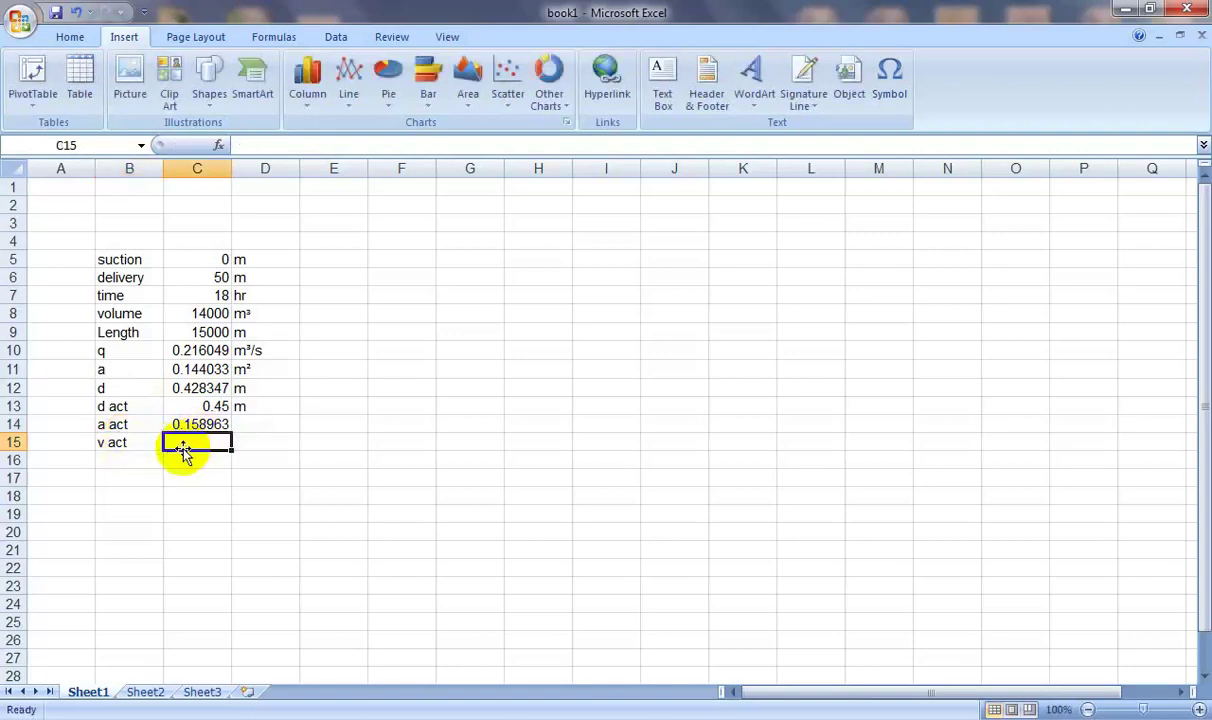
- Compute v act as =C10/C14, giving 1.359122, with unit m/s
{"action": "type", "text": "="}
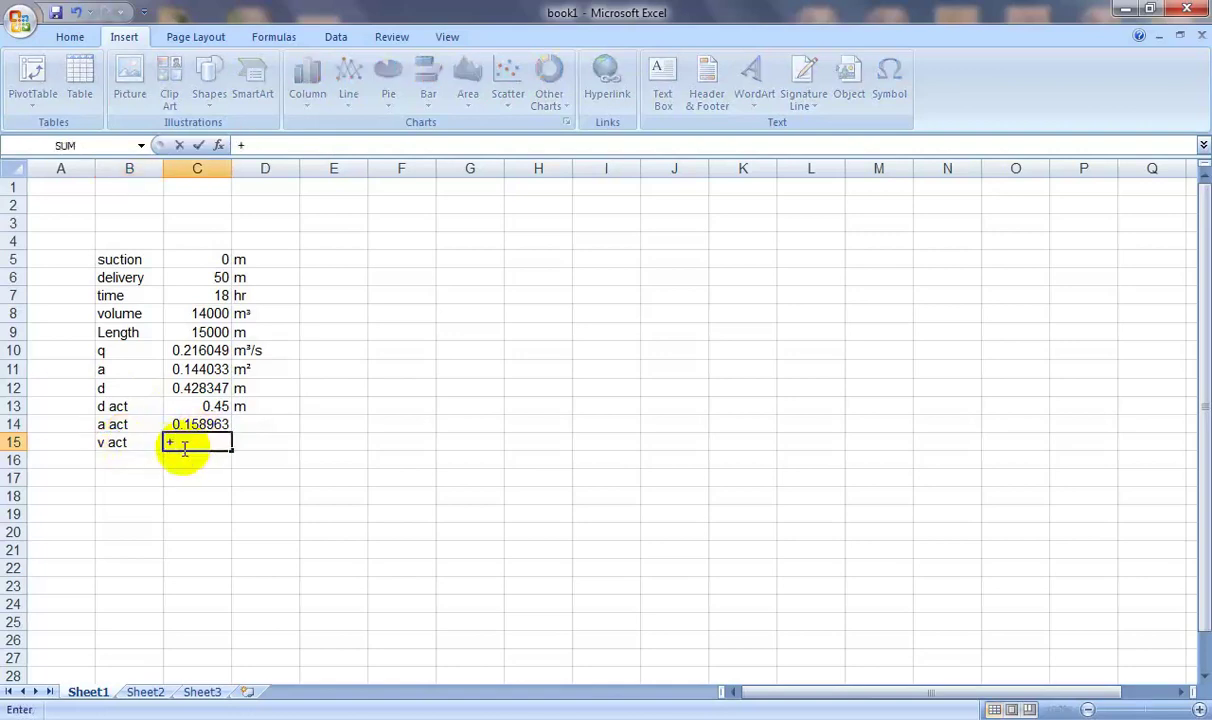
{"action": "key", "text": "BackSpace"}
{"action": "type", "text": "="}
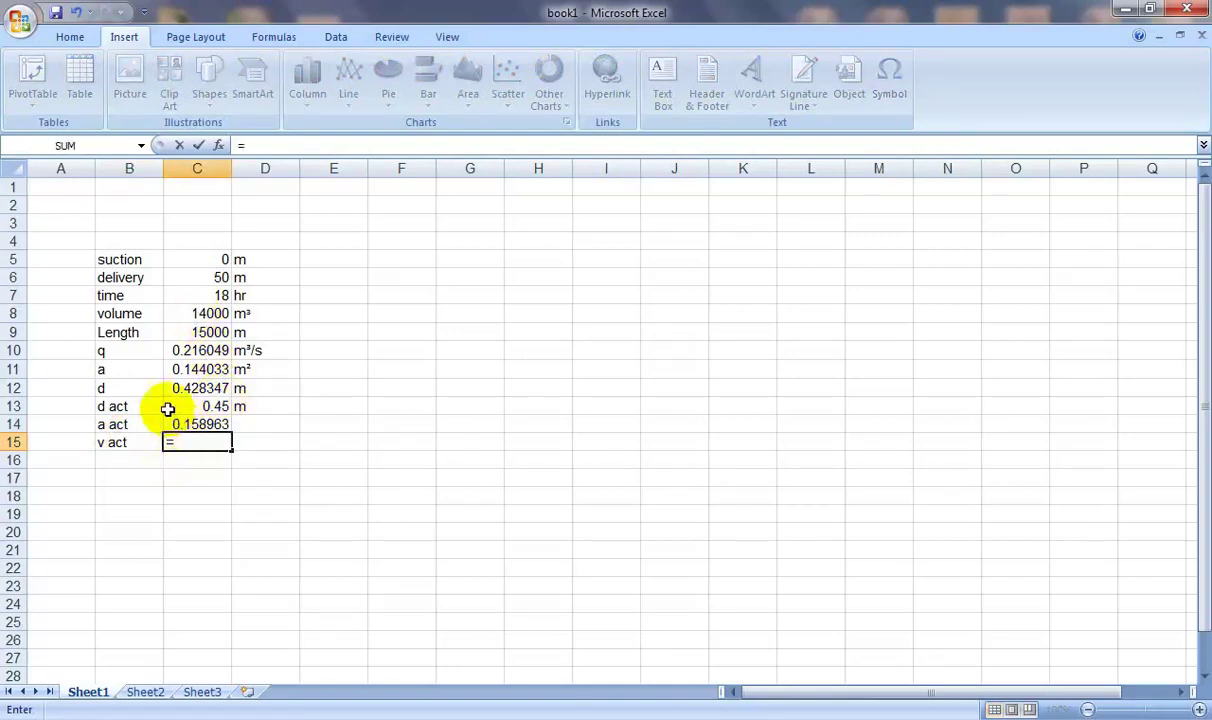
{"action": "left_click", "coordinate": [195, 350]}
{"action": "type", "text": "/"}
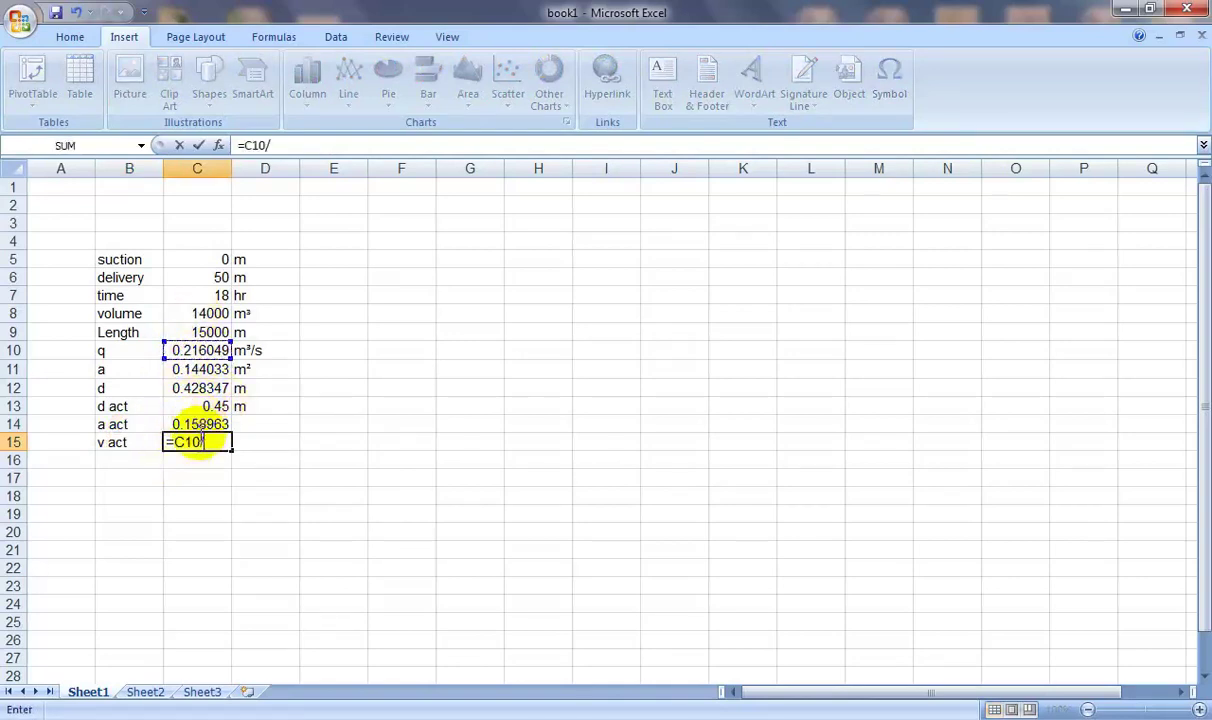
{"action": "left_click", "coordinate": [200, 424]}
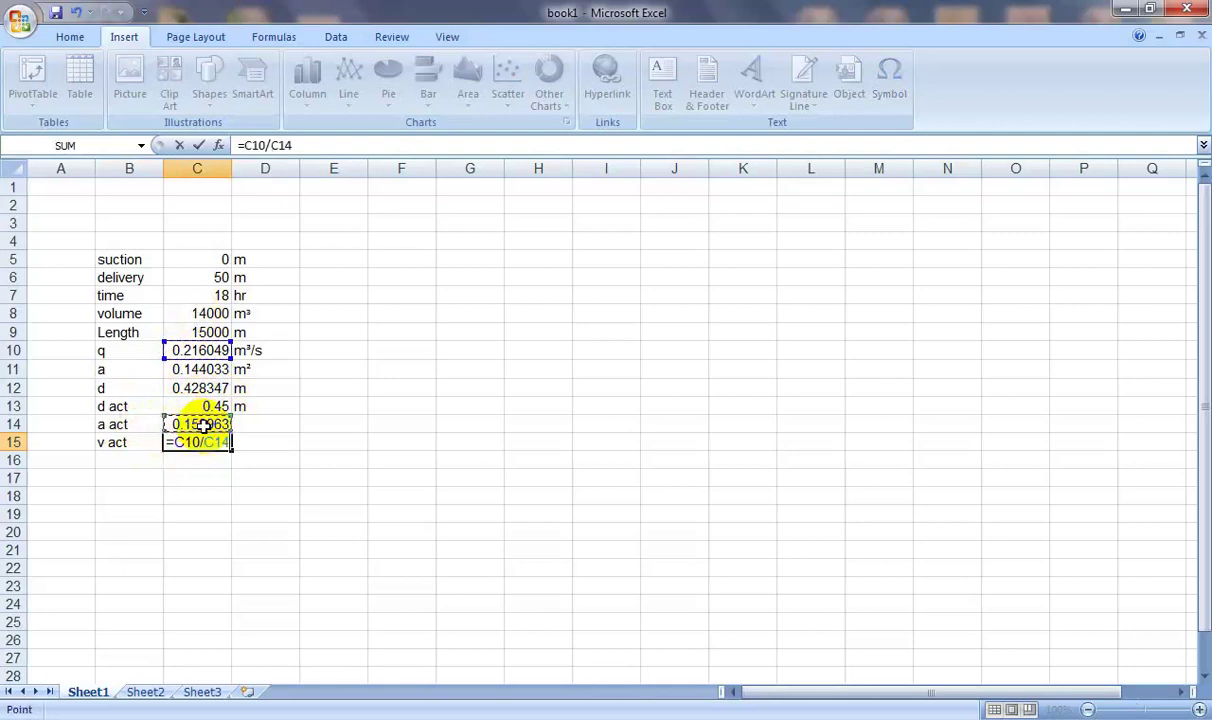
{"action": "key", "text": "Return"}
{"action": "left_click", "coordinate": [252, 437]}
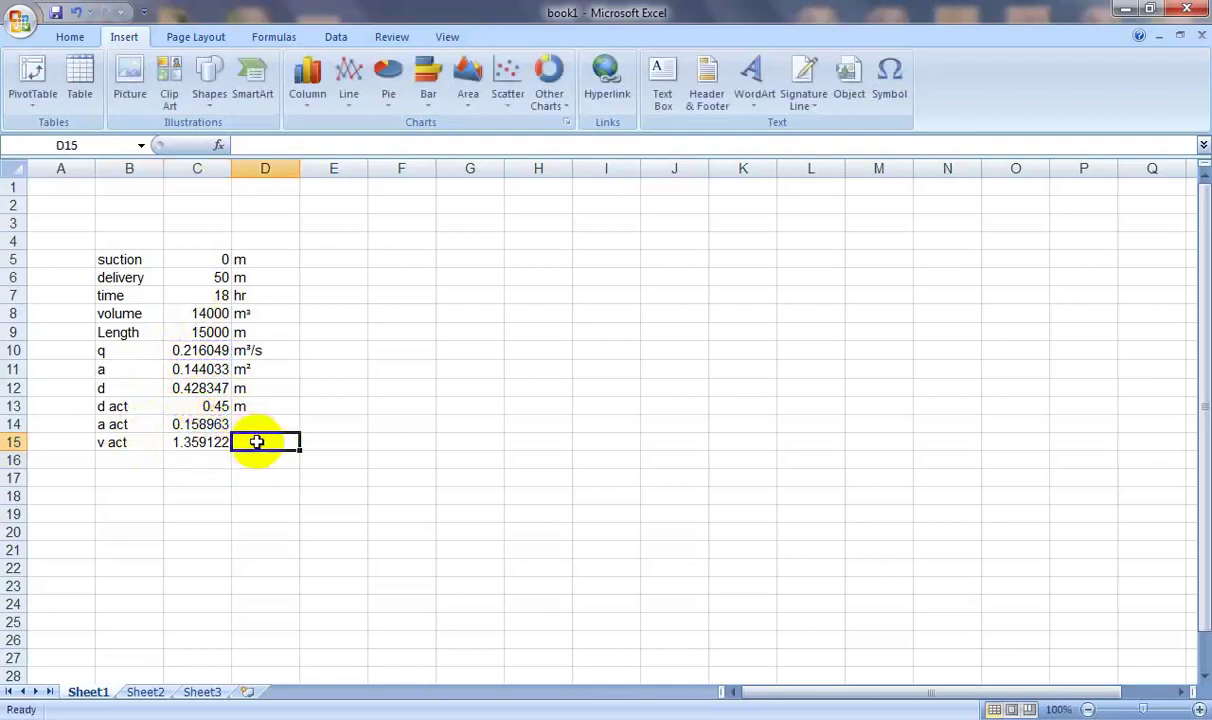
{"action": "type", "text": "m/"}
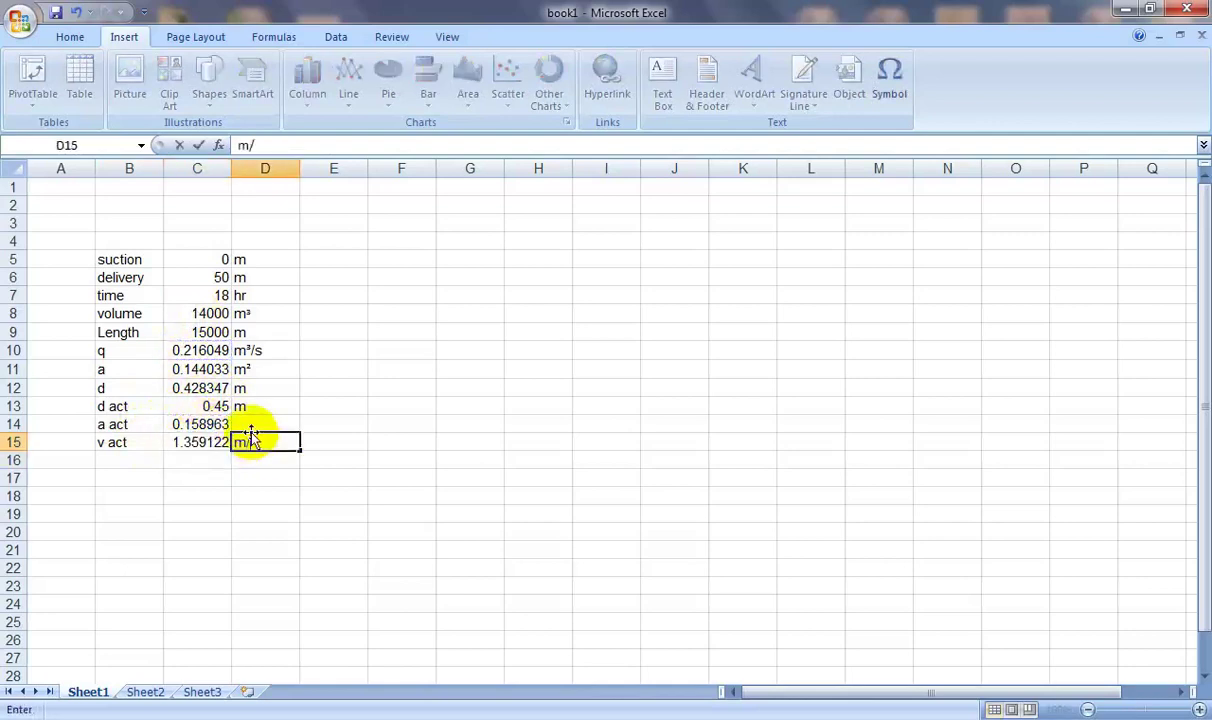
{"action": "type", "text": "s"}
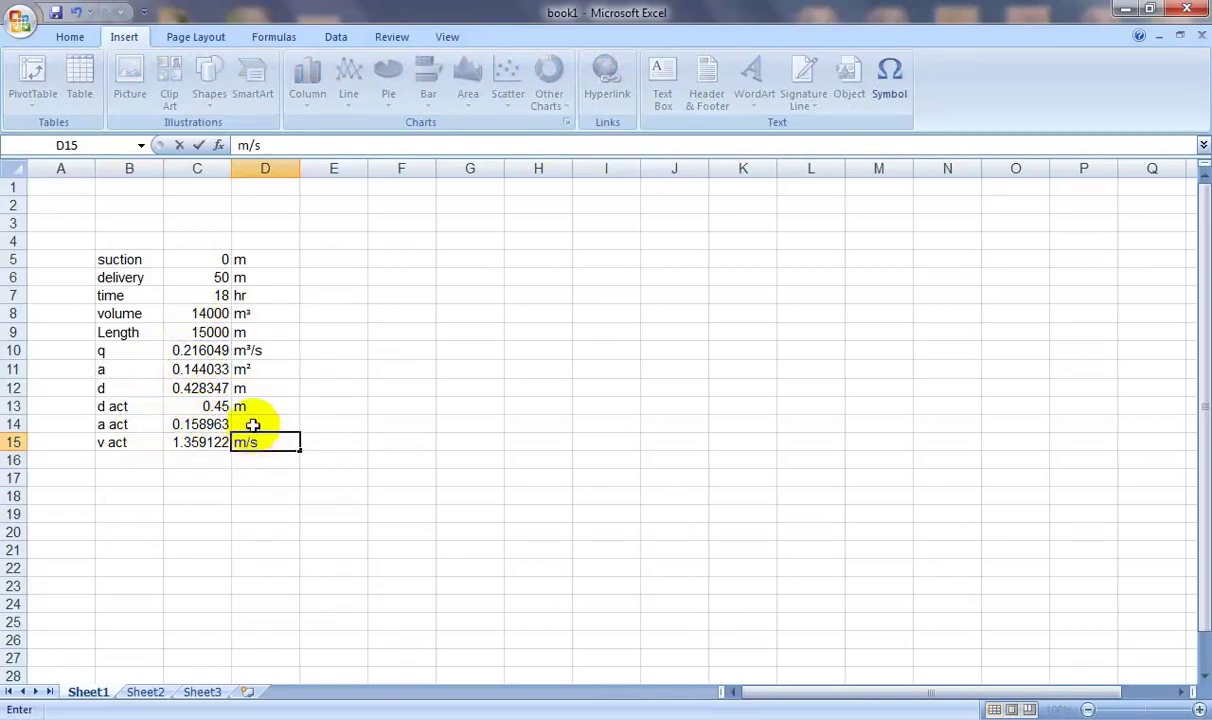
{"action": "left_click", "coordinate": [253, 424]}
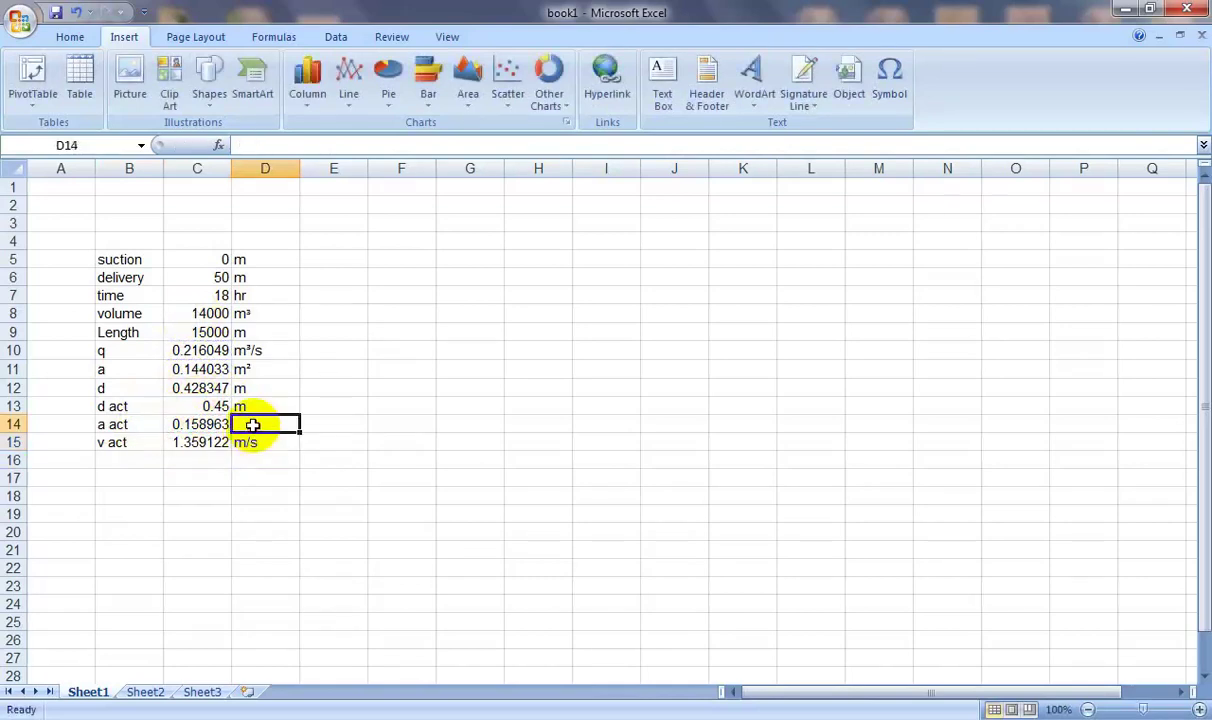
- Give a act the unit m², inserting the superscript two as a symbol
{"action": "type", "text": "m"}
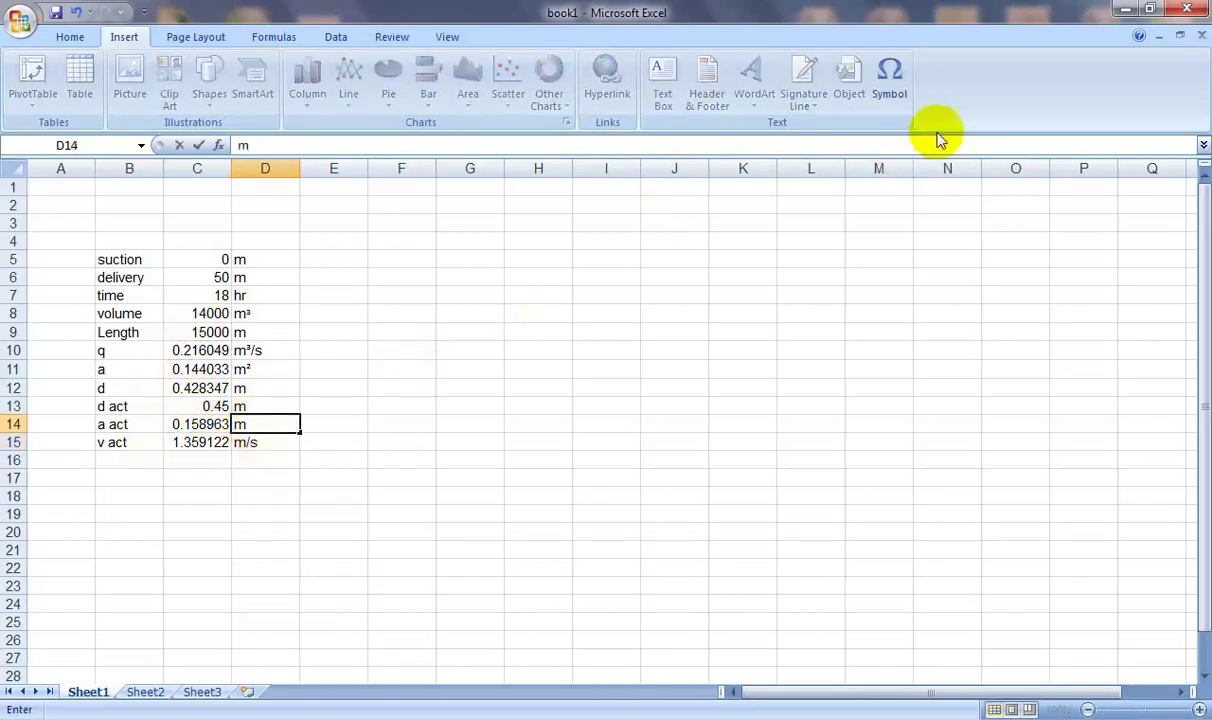
{"action": "left_click", "coordinate": [890, 85]}
{"action": "left_click", "coordinate": [384, 437]}
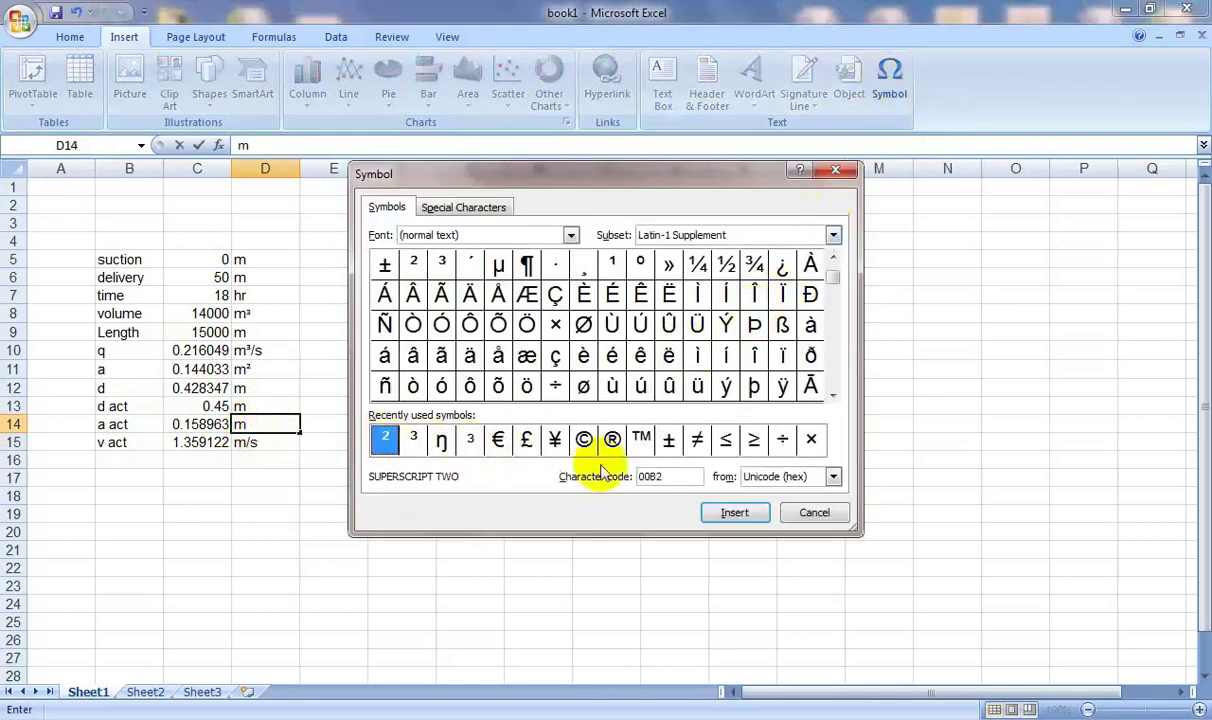
{"action": "left_click", "coordinate": [733, 515]}
{"action": "left_click", "coordinate": [805, 513]}
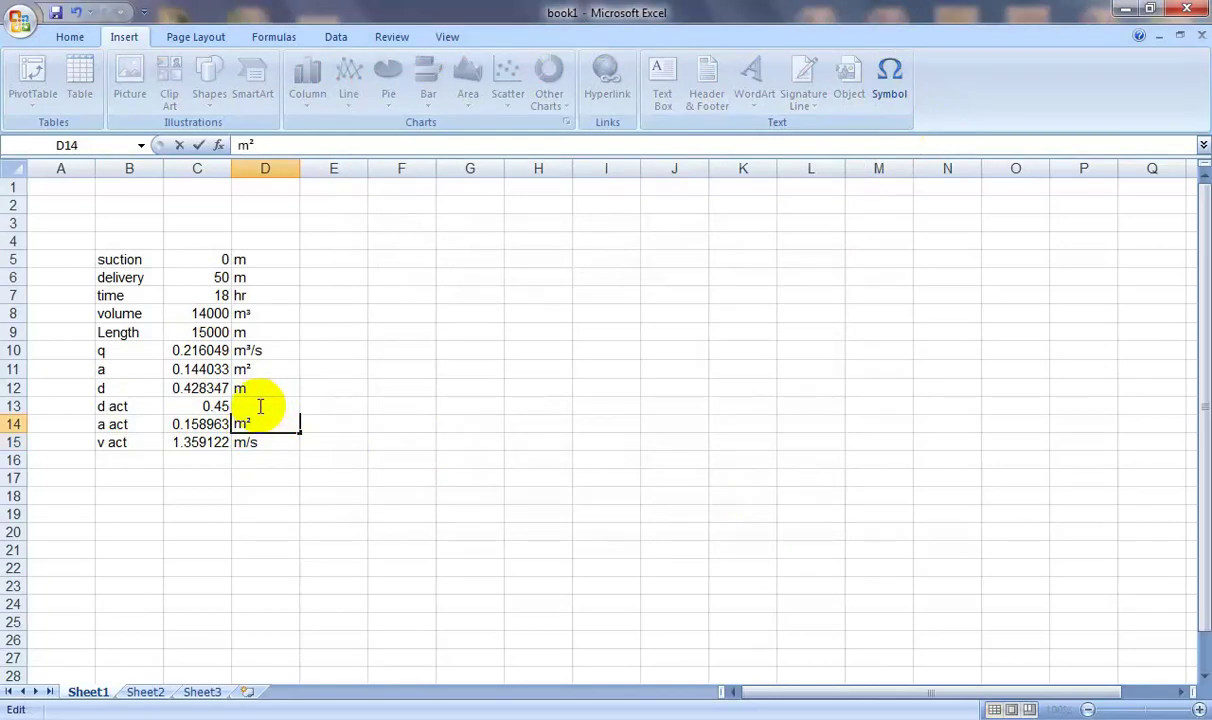
{"action": "key", "text": "Return"}
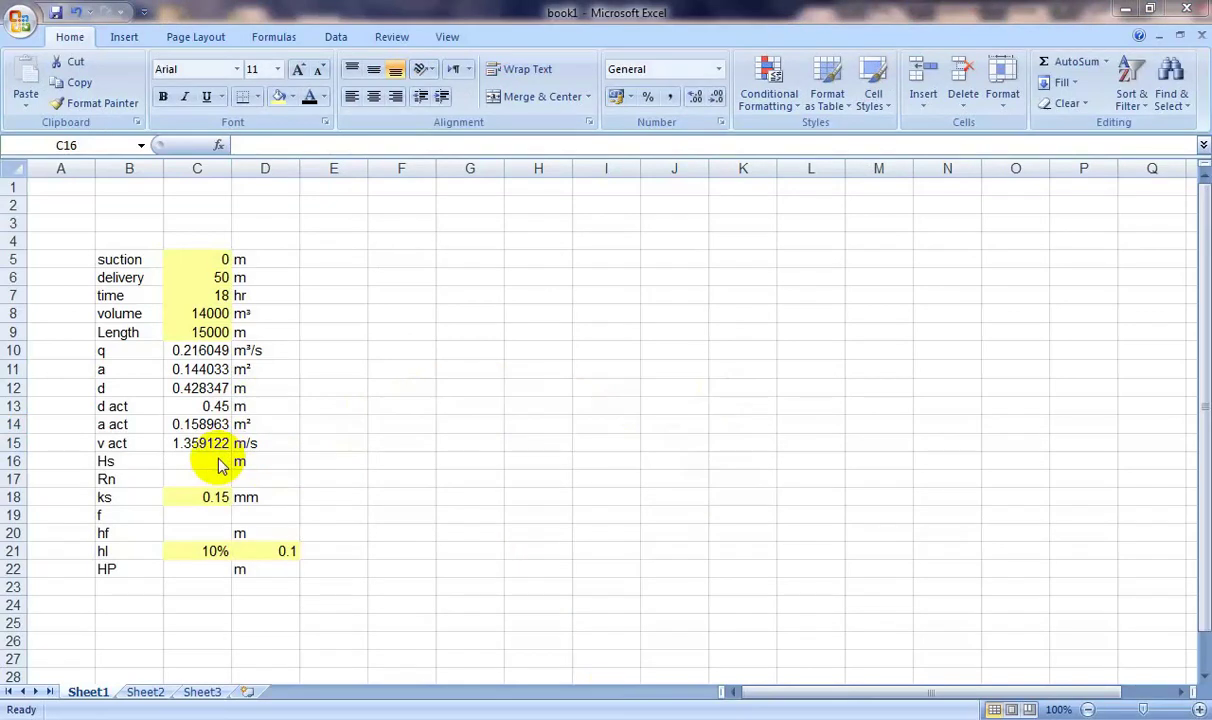
- Compute Hs in C16 as =C6-C5, delivery minus suction height, giving 50
{"action": "left_click", "coordinate": [196, 461]}
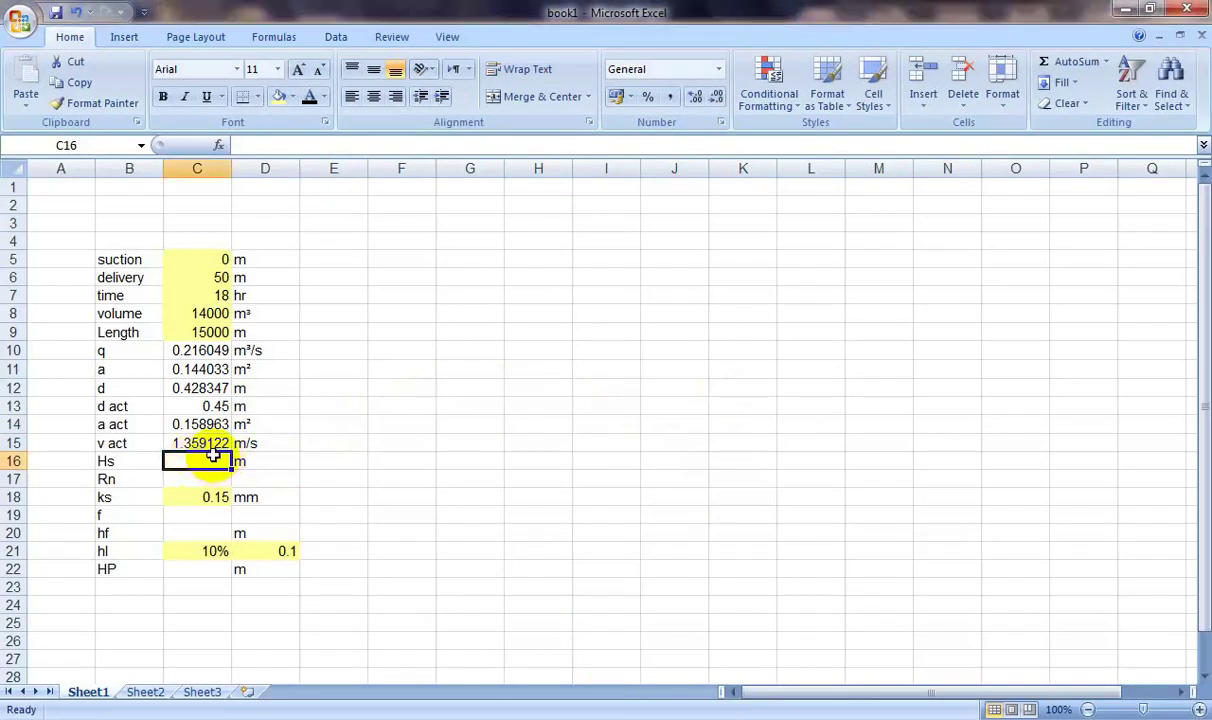
{"action": "type", "text": "="}
{"action": "left_click", "coordinate": [201, 283]}
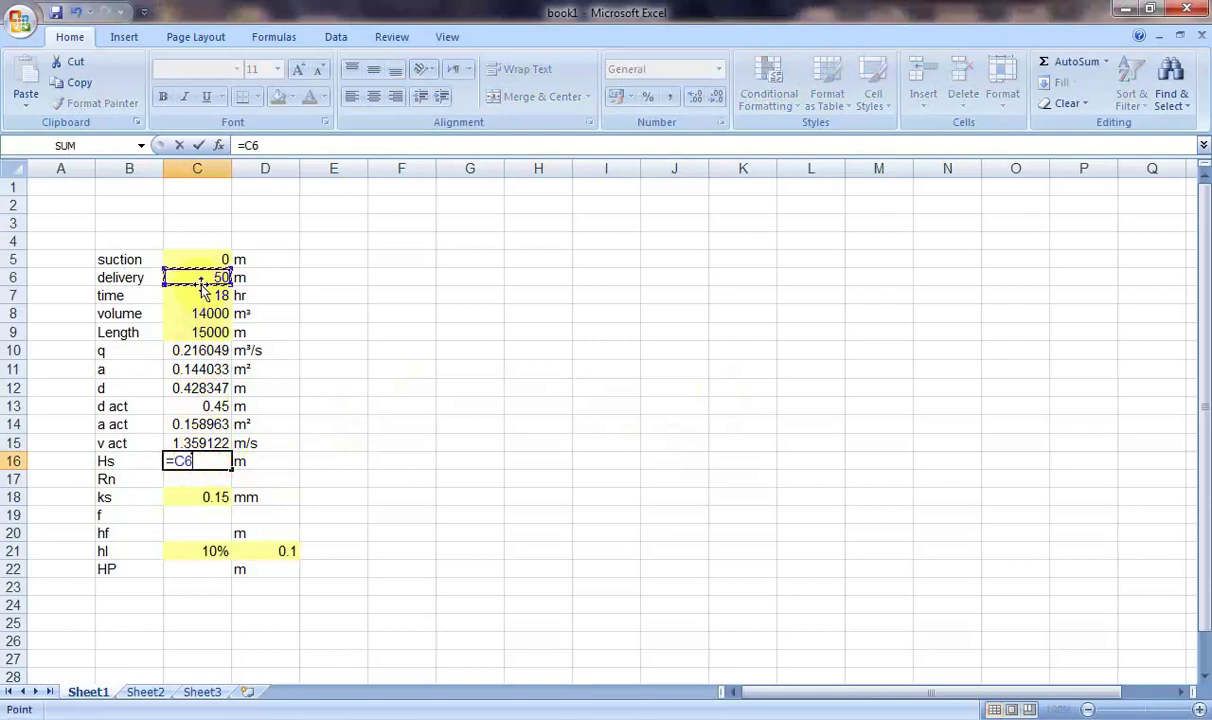
{"action": "type", "text": "-"}
{"action": "left_click", "coordinate": [206, 260]}
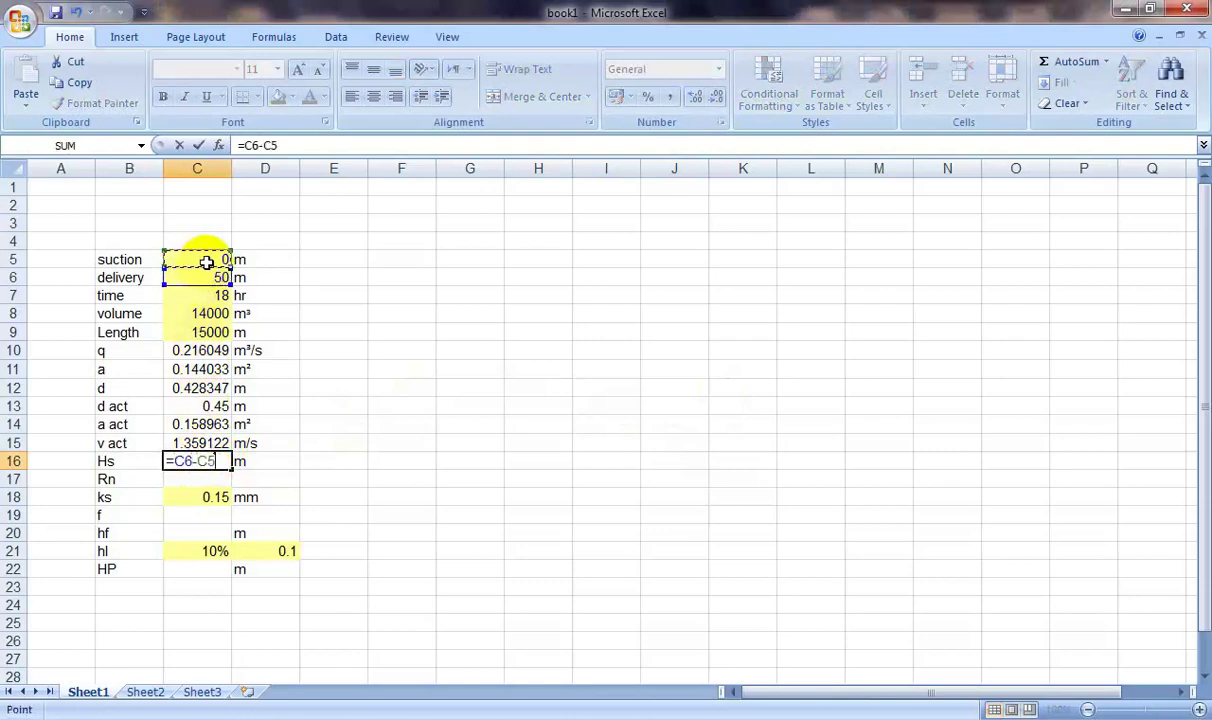
{"action": "key", "text": "Return"}
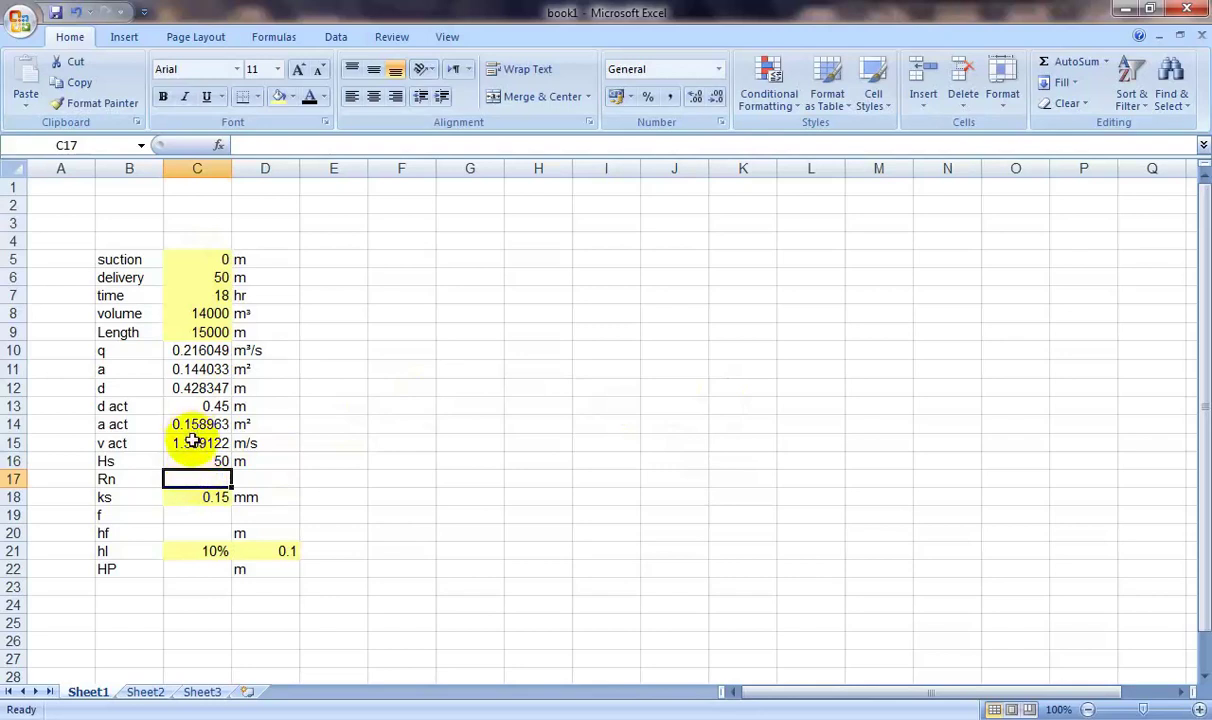
- Compute Reynolds number Rn as velocity times actual diameter times 10^6, giving 611604.8
{"action": "type", "text": "="}
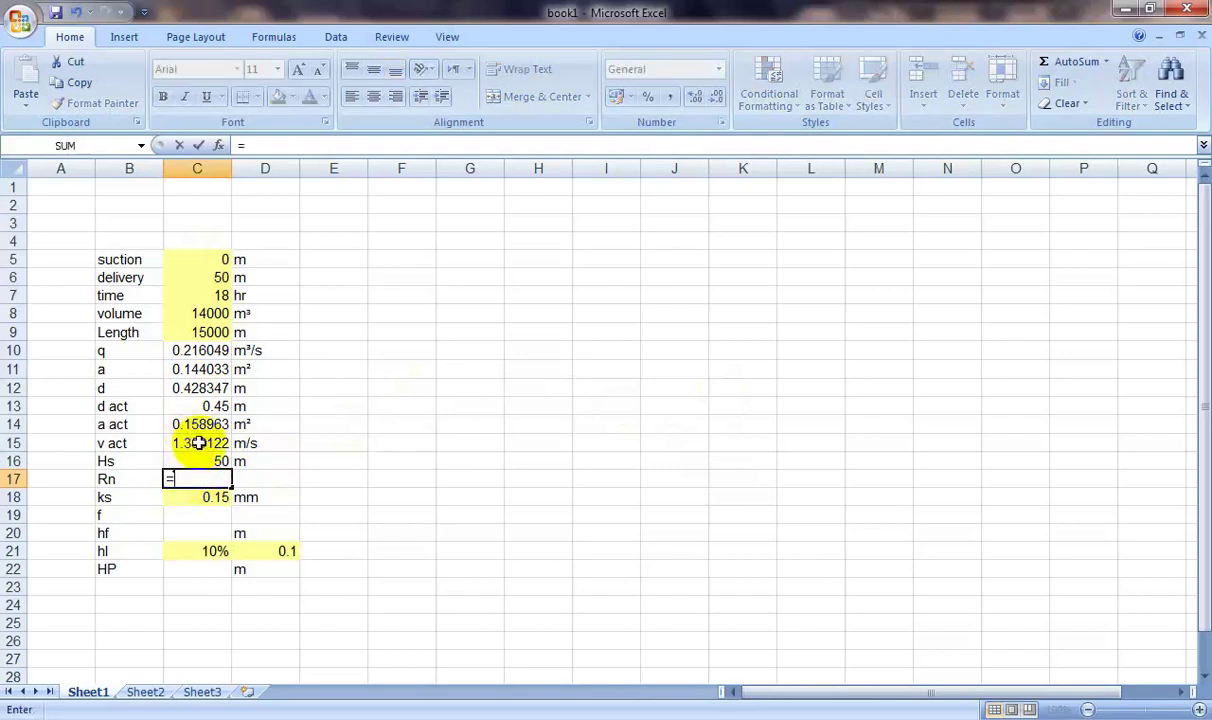
{"action": "left_click", "coordinate": [199, 443]}
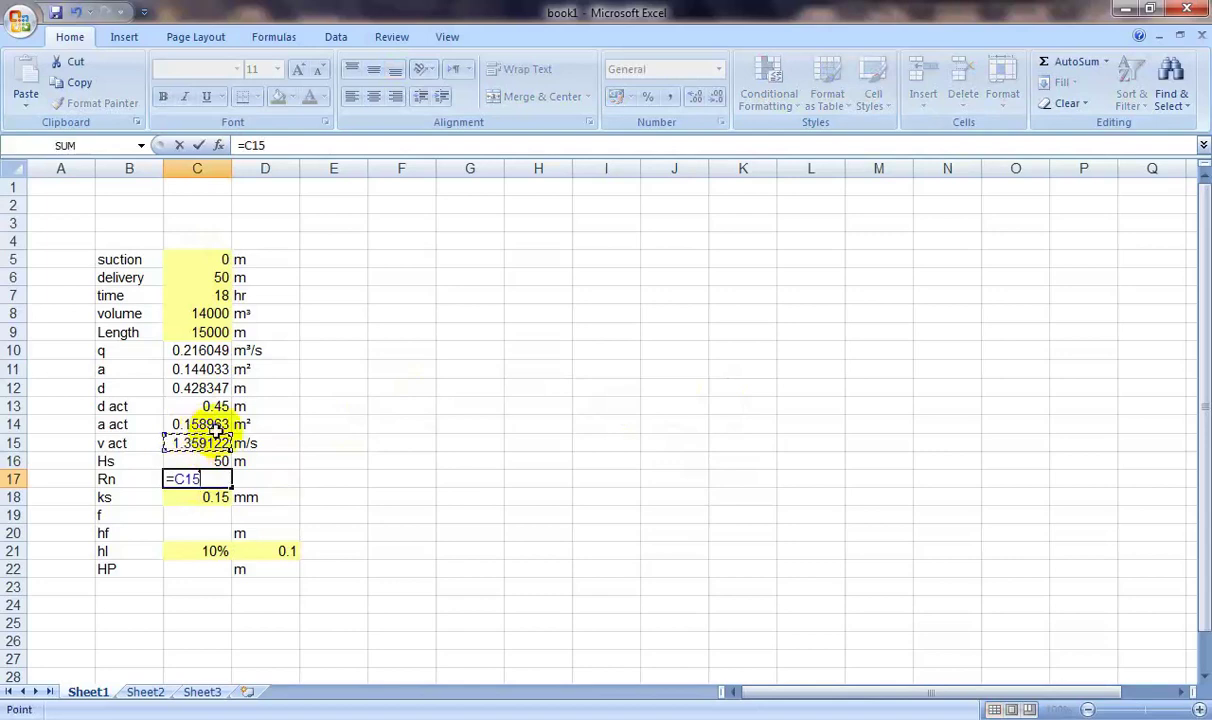
{"action": "type", "text": "*"}
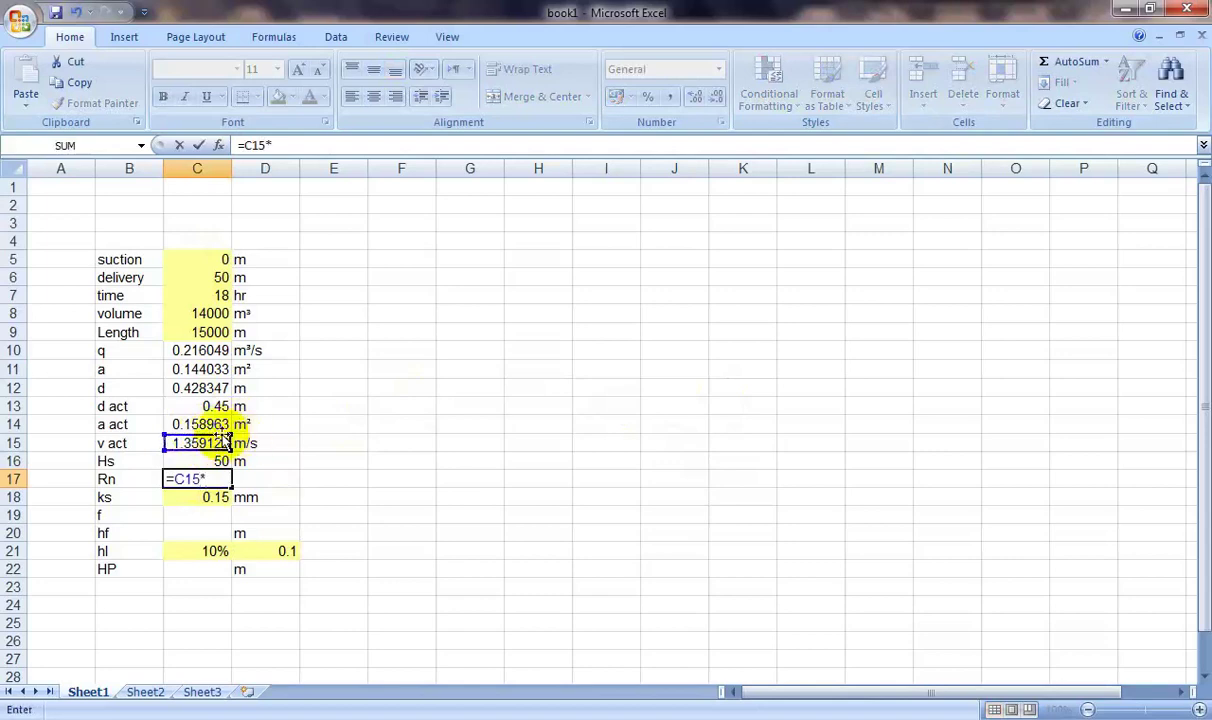
{"action": "left_click", "coordinate": [197, 406]}
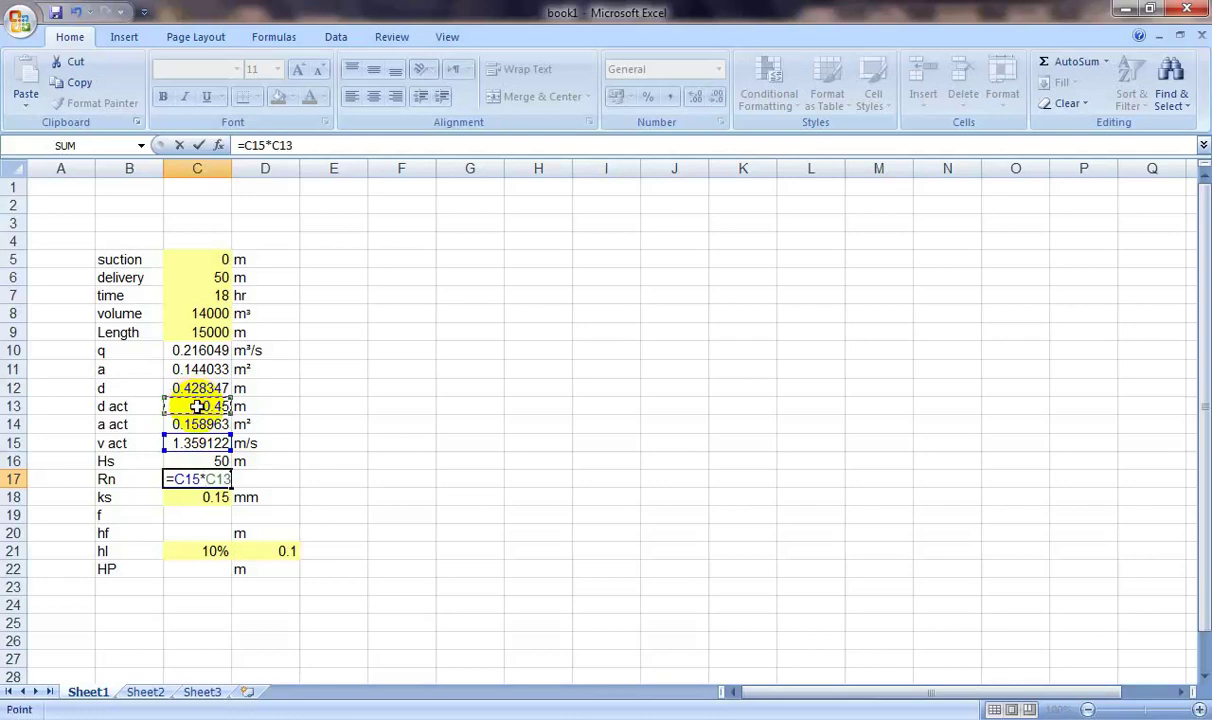
{"action": "type", "text": "*"}
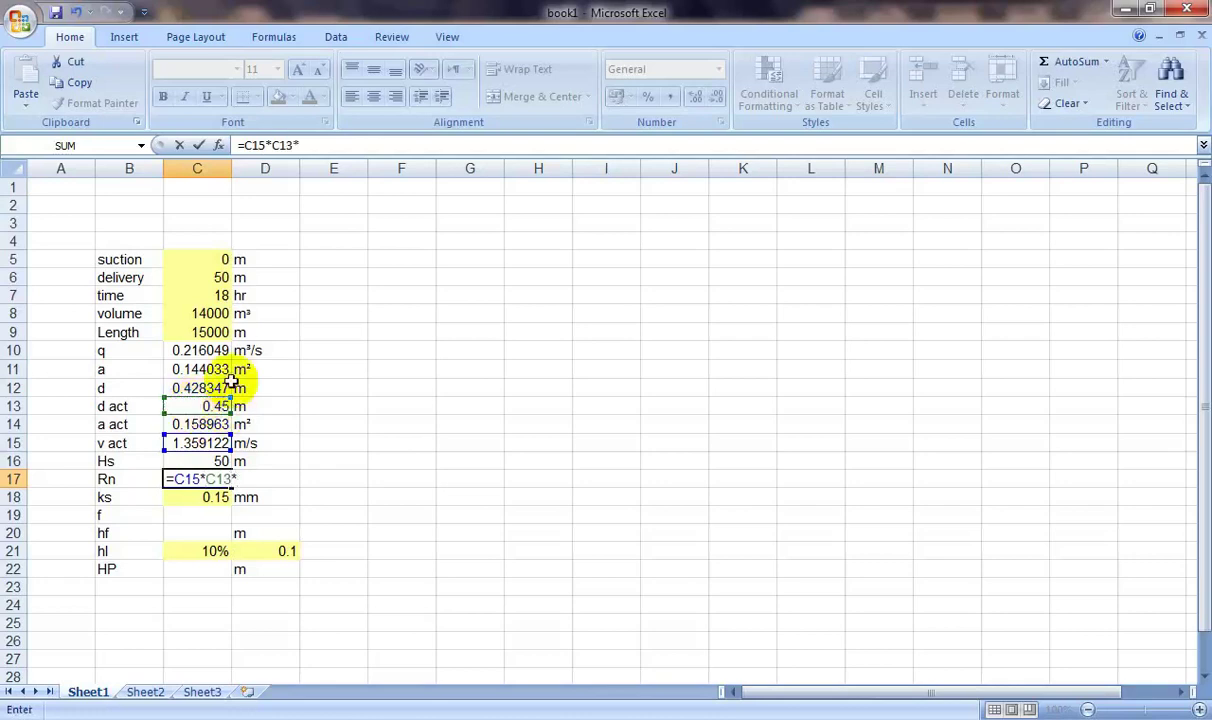
{"action": "type", "text": "10"}
{"action": "type", "text": "^6"}
{"action": "key", "text": "Return"}
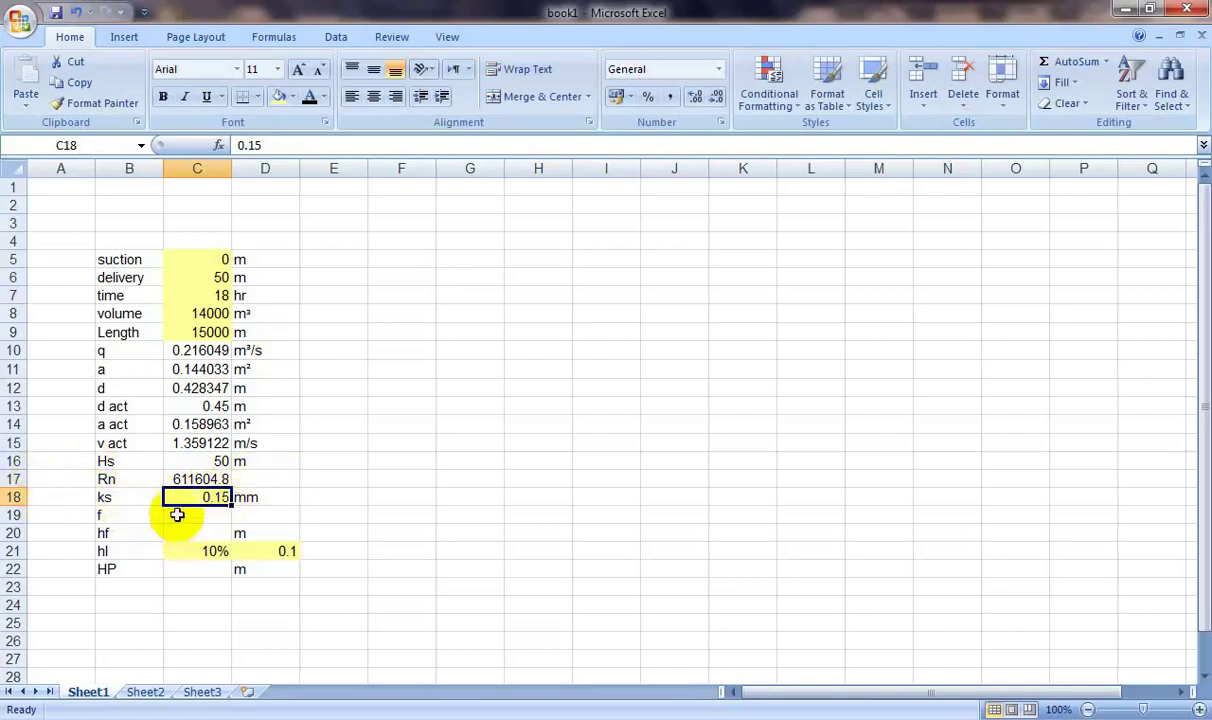
- Check the friction-factor formula in the assignment PDF, then return to cell C19
{"action": "left_click", "coordinate": [192, 514]}
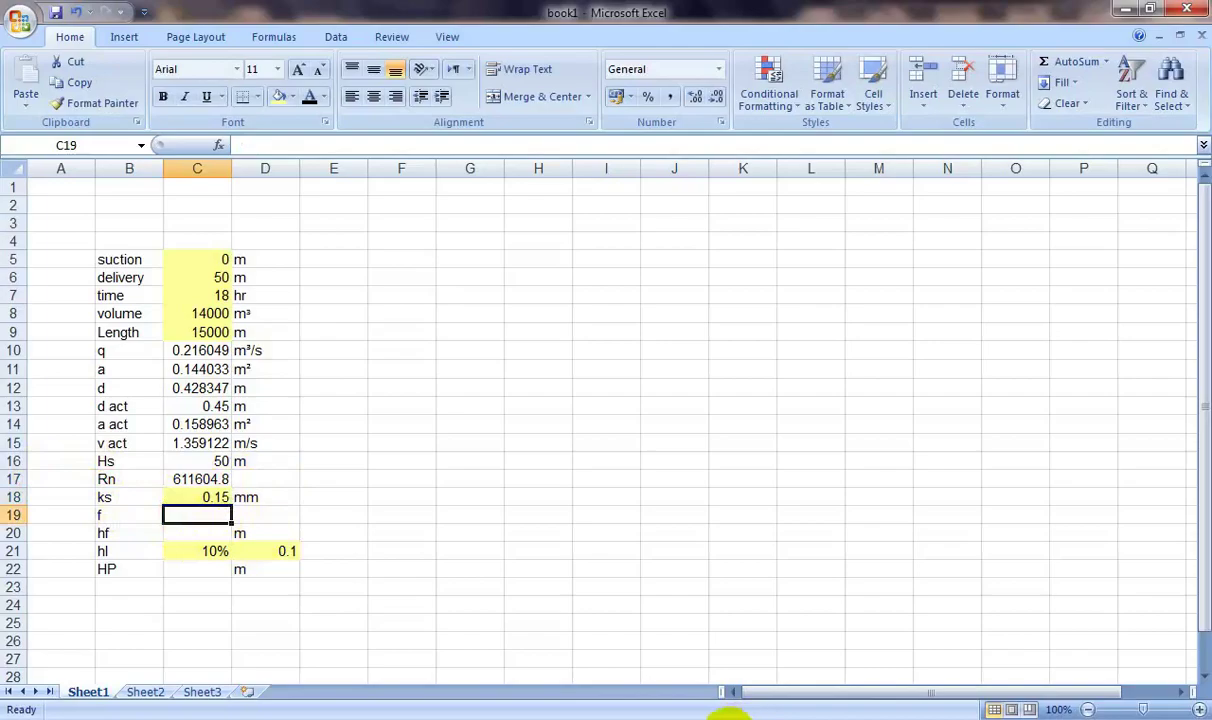
{"action": "left_click", "coordinate": [730, 712]}
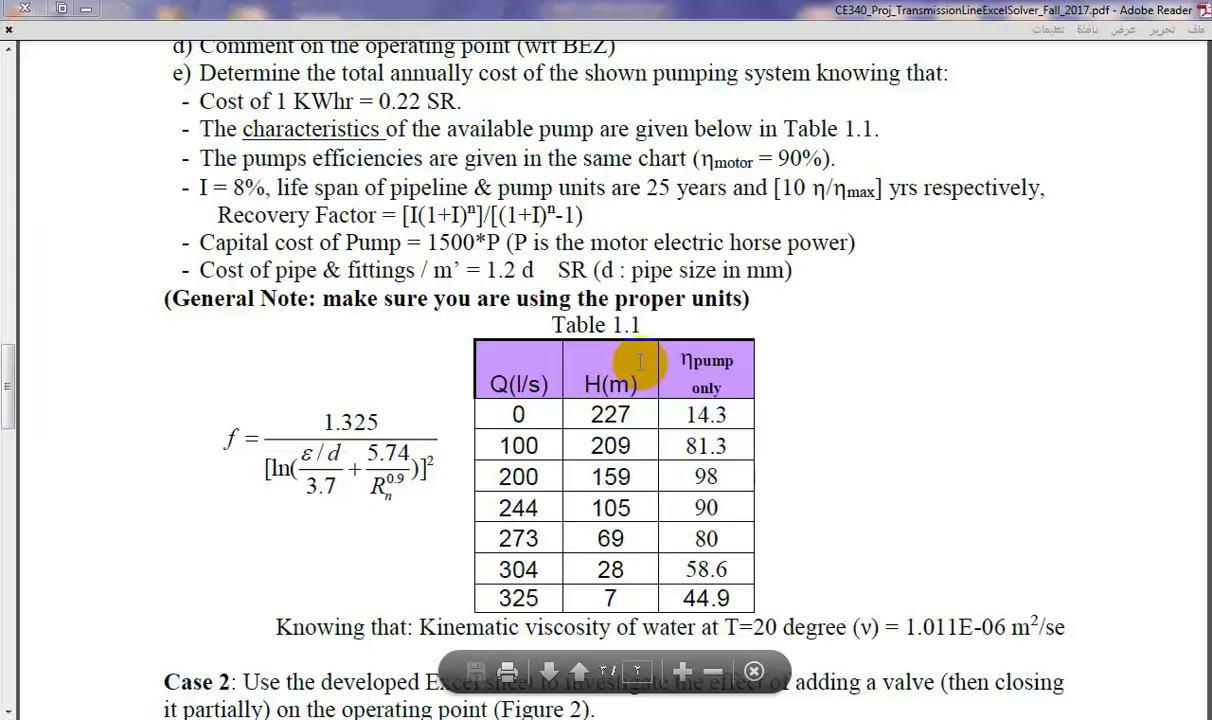
{"action": "left_click", "coordinate": [346, 700]}
{"action": "left_click", "coordinate": [210, 514]}
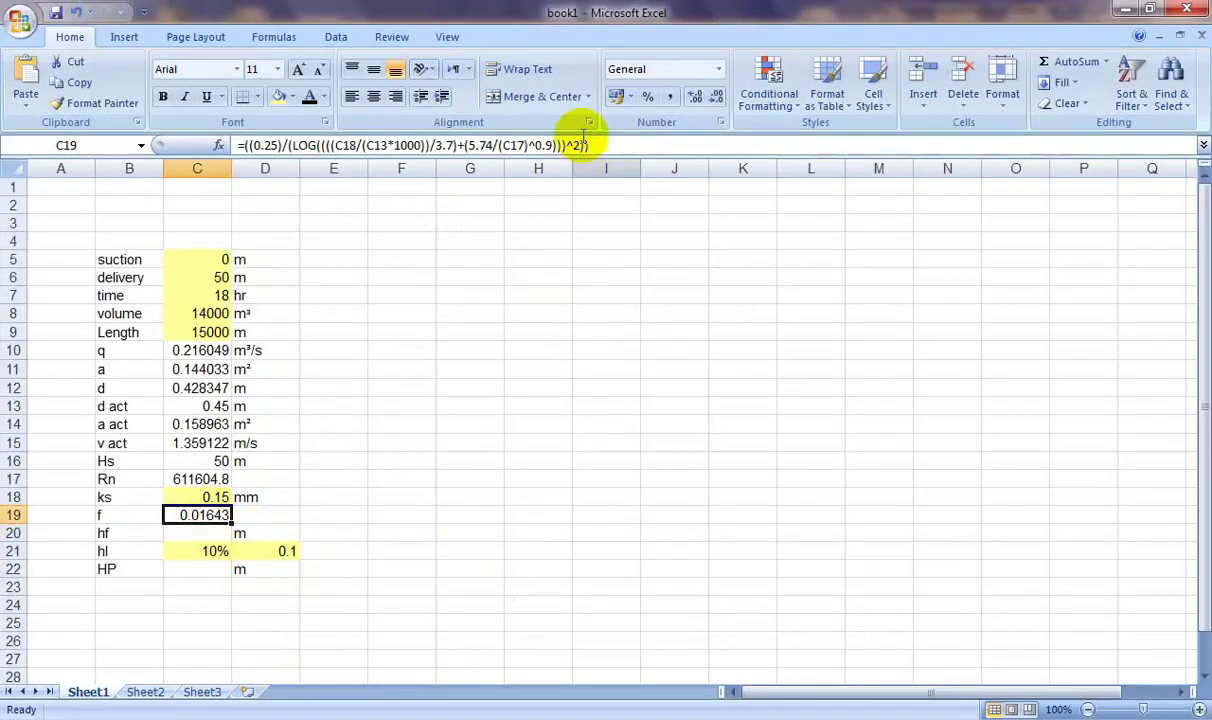
- Start the hf formula in C20 with the numerator 8*C19*C9*C10^2
{"action": "left_click", "coordinate": [210, 537]}
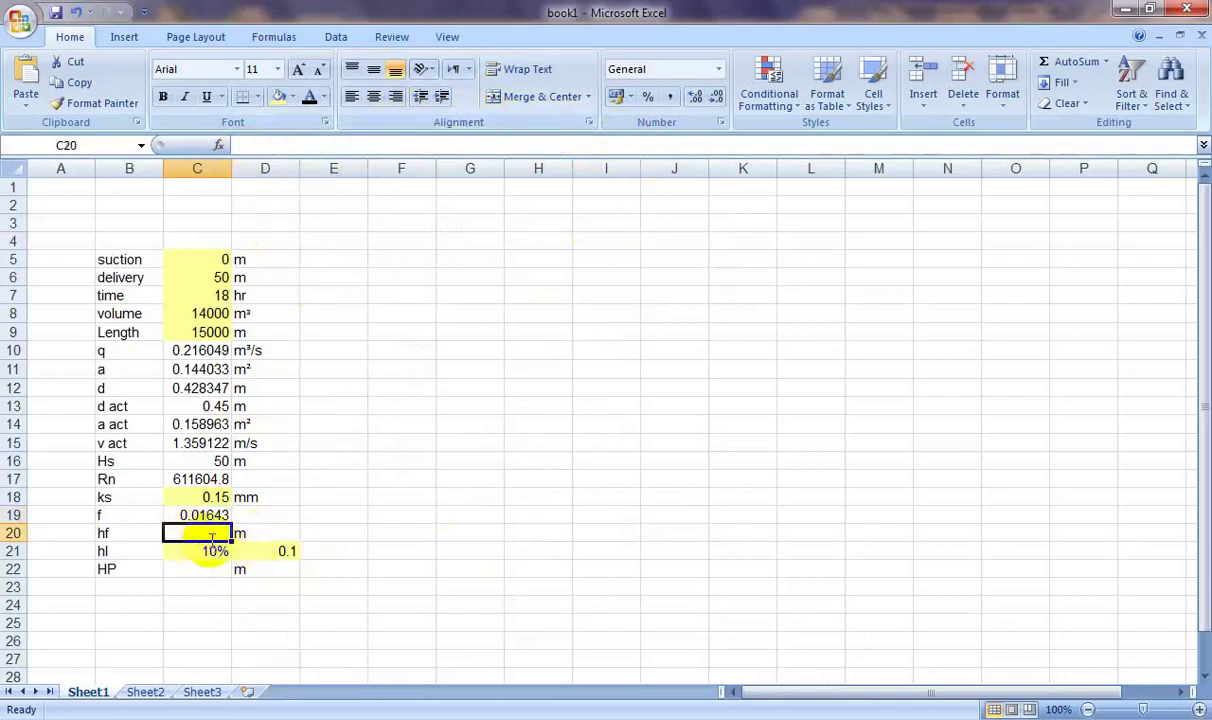
{"action": "type", "text": "="}
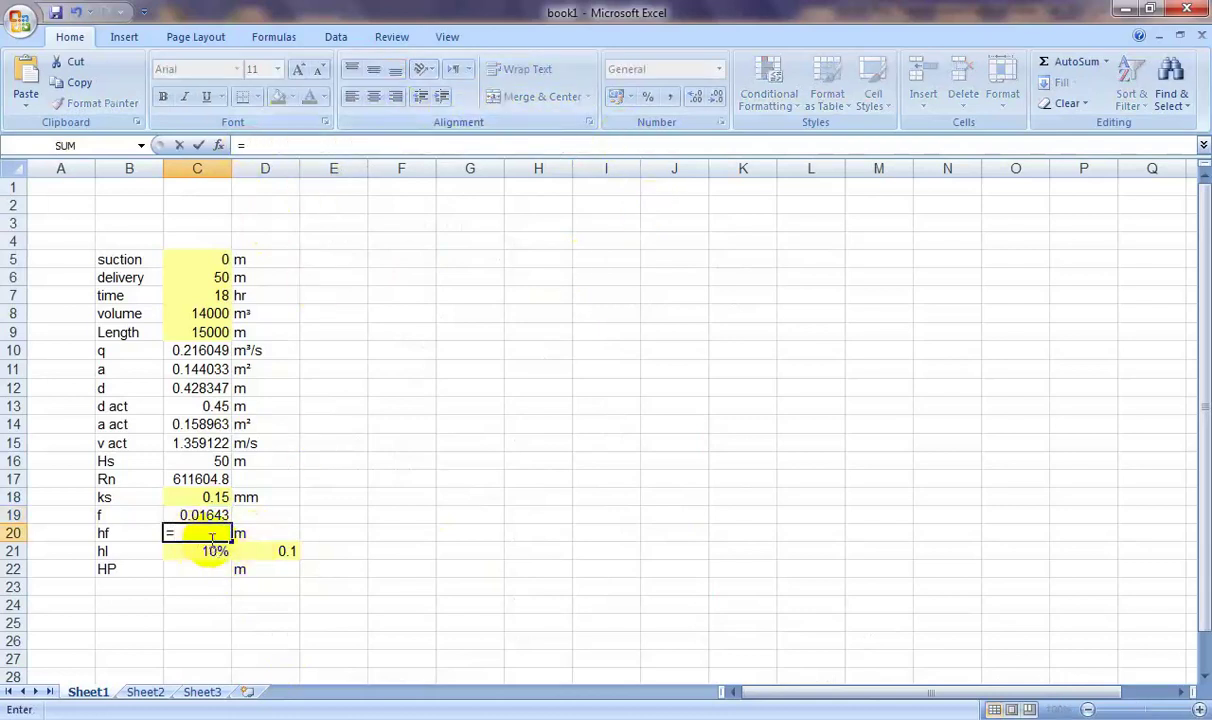
{"action": "type", "text": "("}
{"action": "type", "text": "8*"}
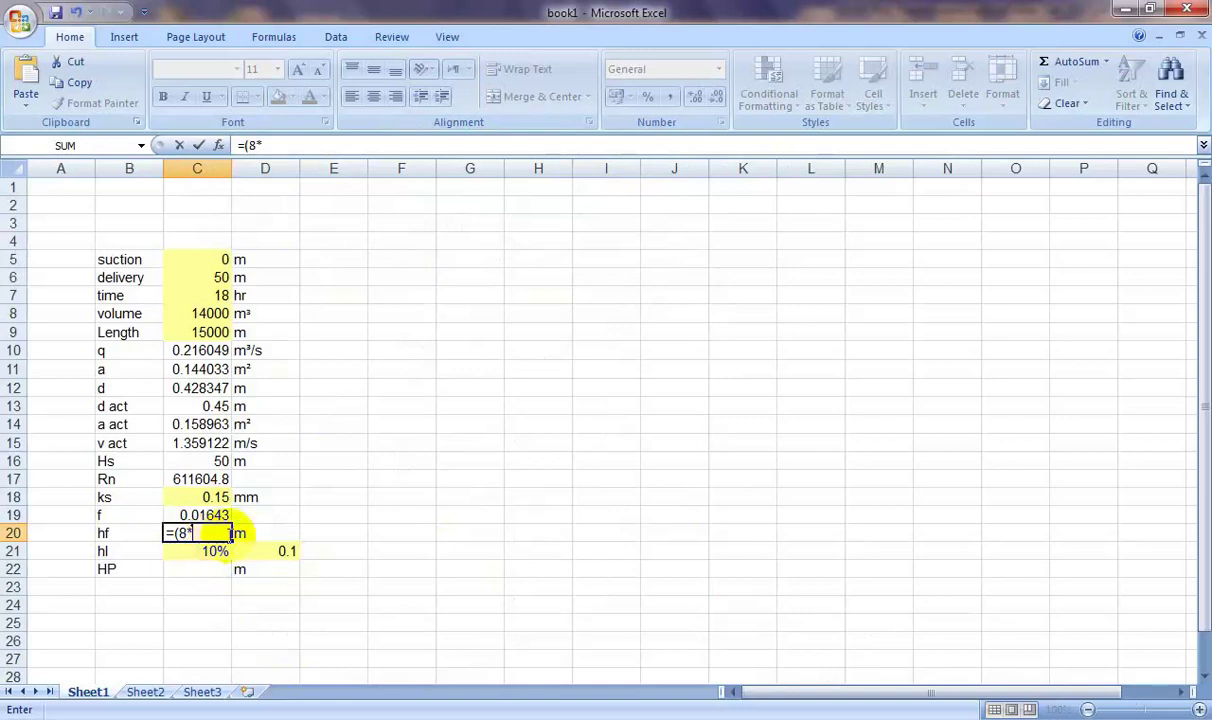
{"action": "left_click", "coordinate": [212, 515]}
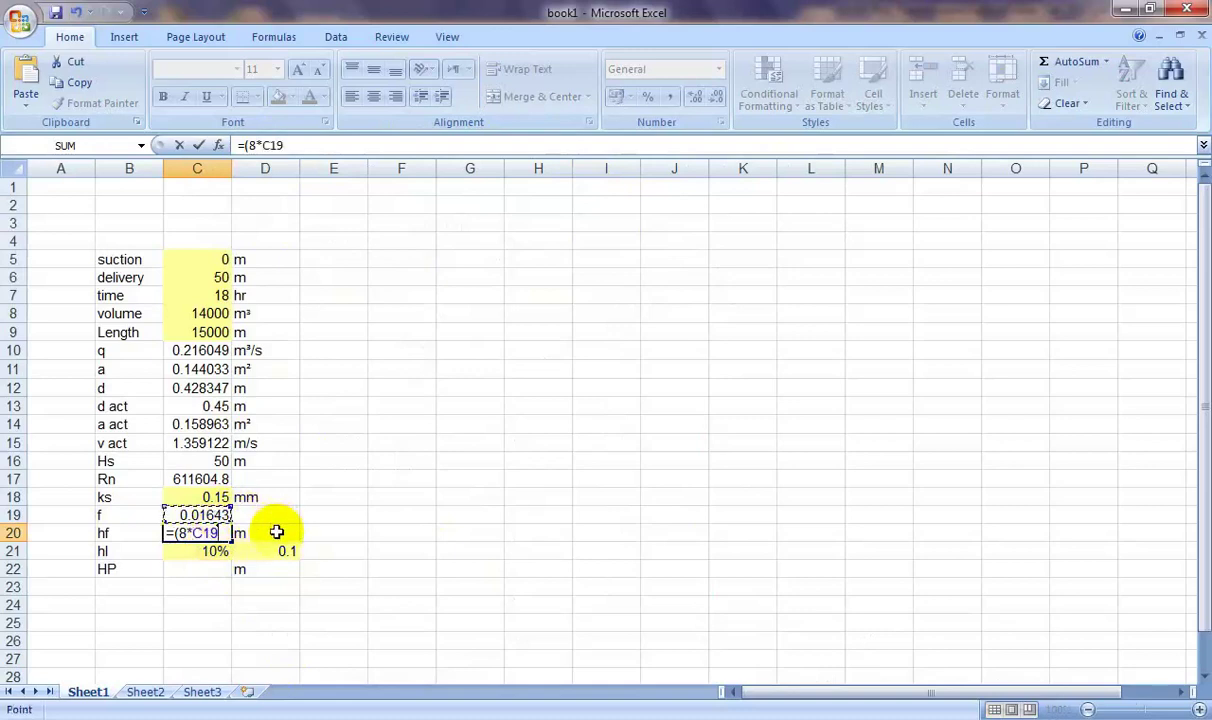
{"action": "type", "text": "*"}
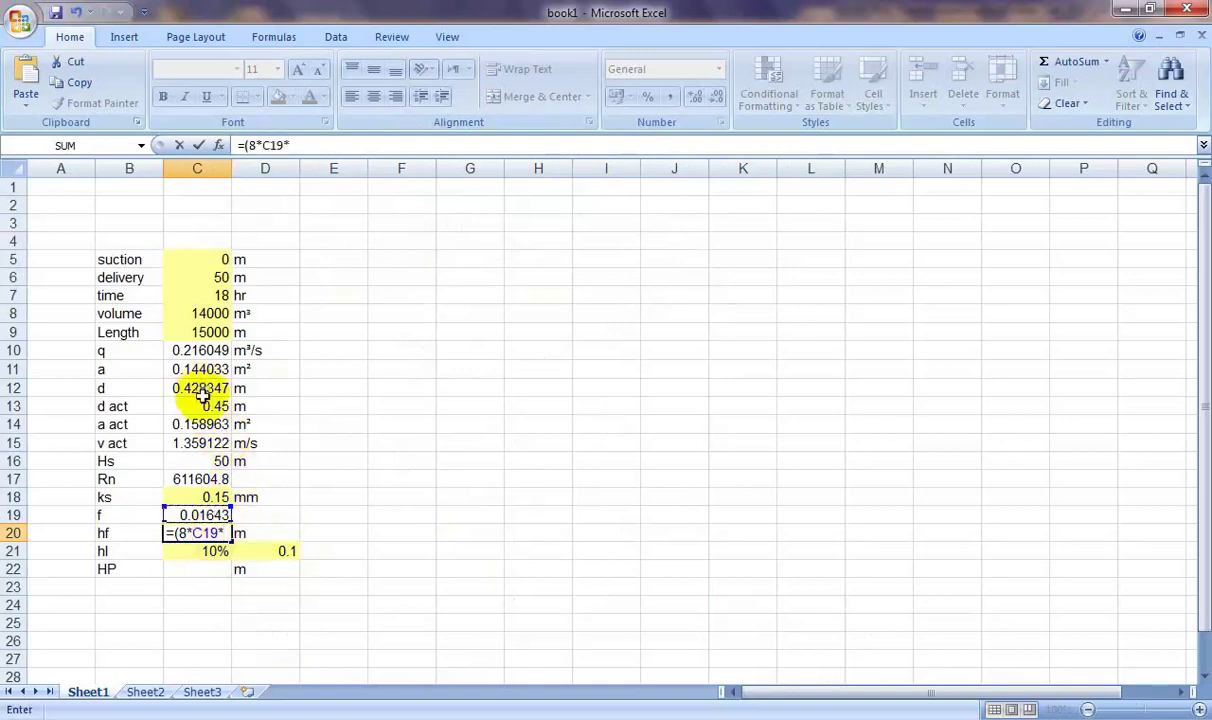
{"action": "left_click", "coordinate": [201, 332]}
{"action": "type", "text": "*"}
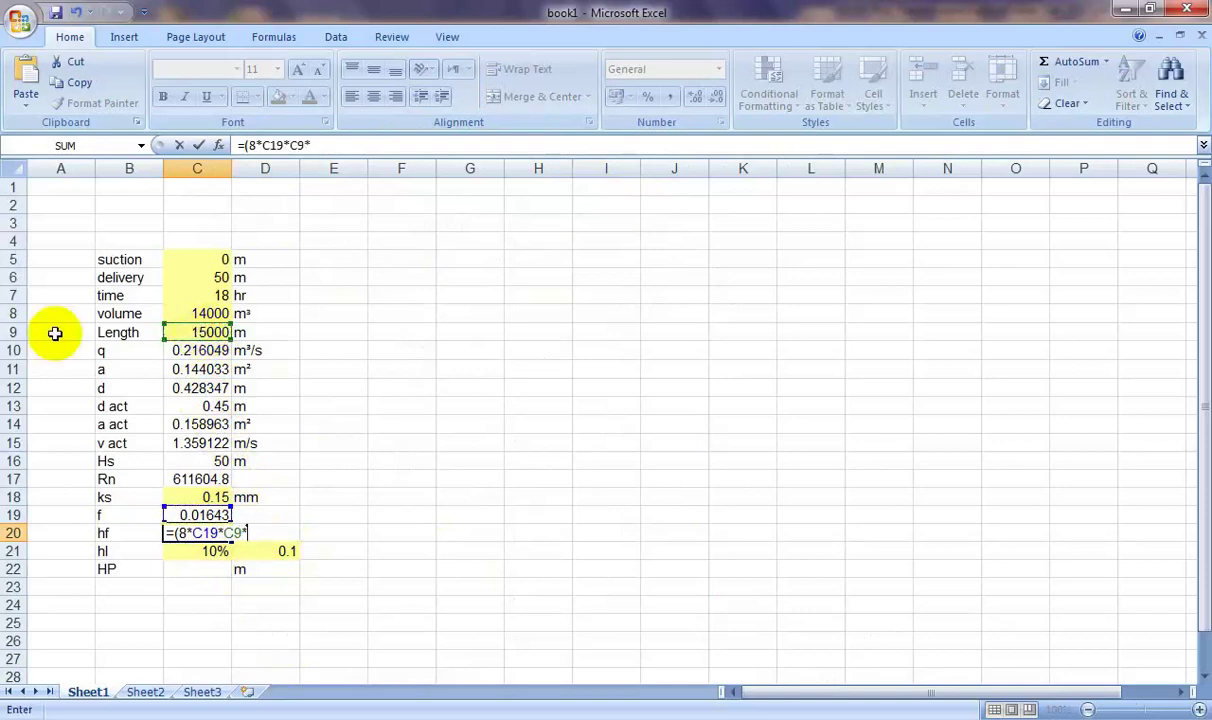
{"action": "type", "text": "("}
{"action": "left_click", "coordinate": [218, 350]}
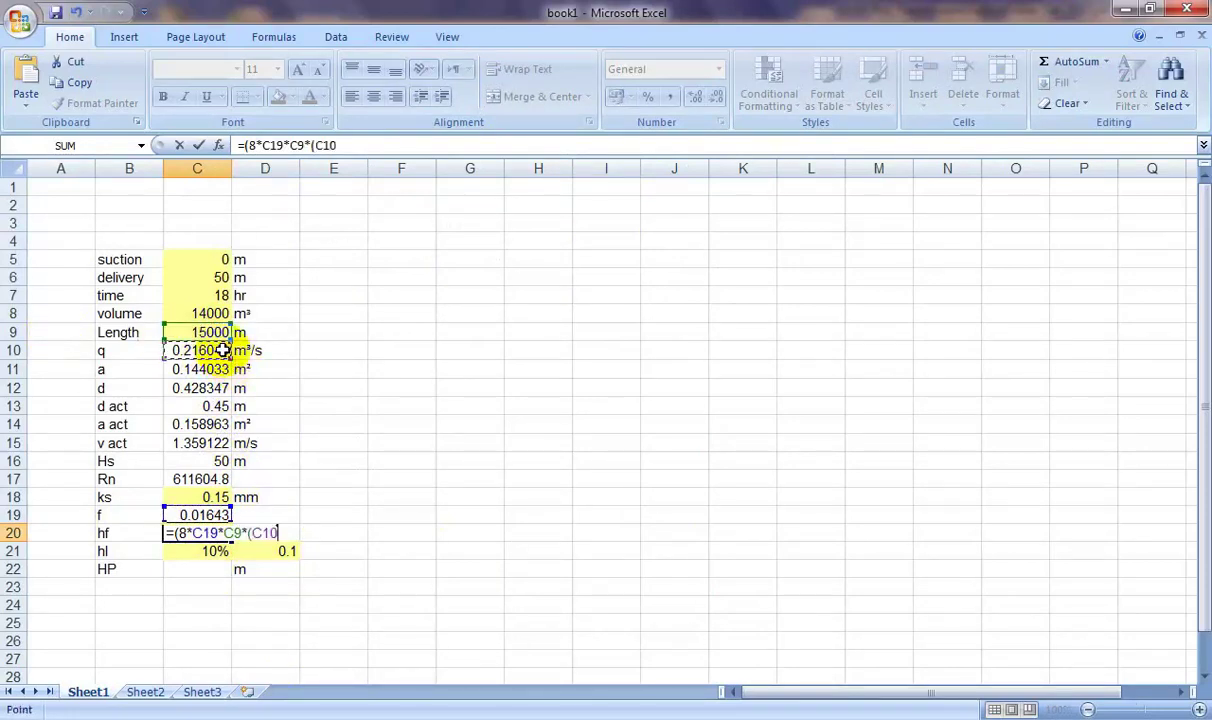
{"action": "type", "text": ")^"}
{"action": "type", "text": "2)/"}
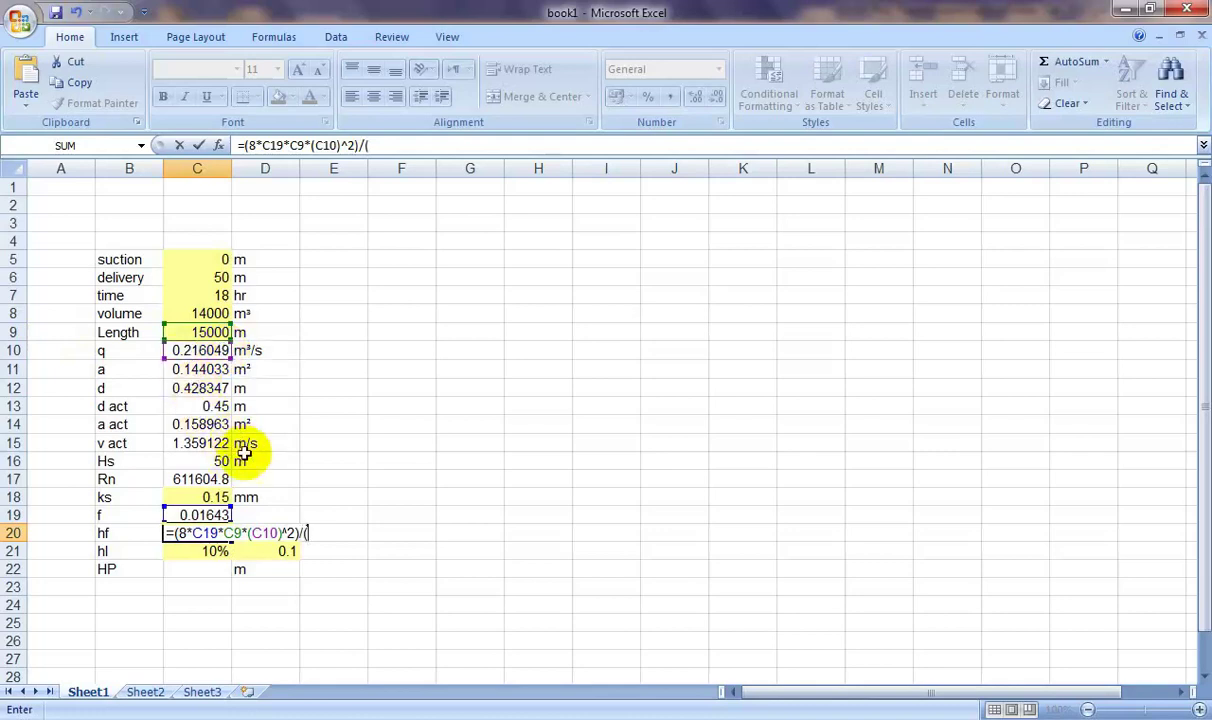
- Divide by 3.14^2*9.81*C13^5 to finish hf, giving 51.56188
{"action": "type", "text": "(("}
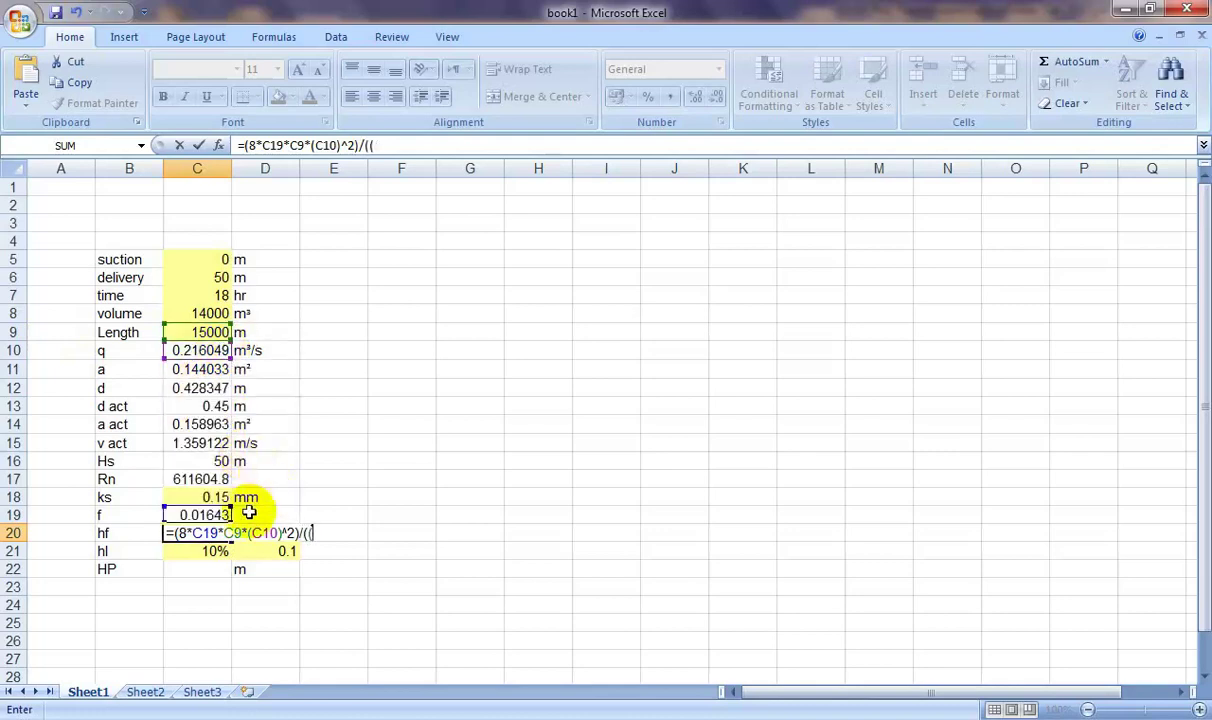
{"action": "type", "text": "3."}
{"action": "type", "text": "14)^"}
{"action": "type", "text": "2*"}
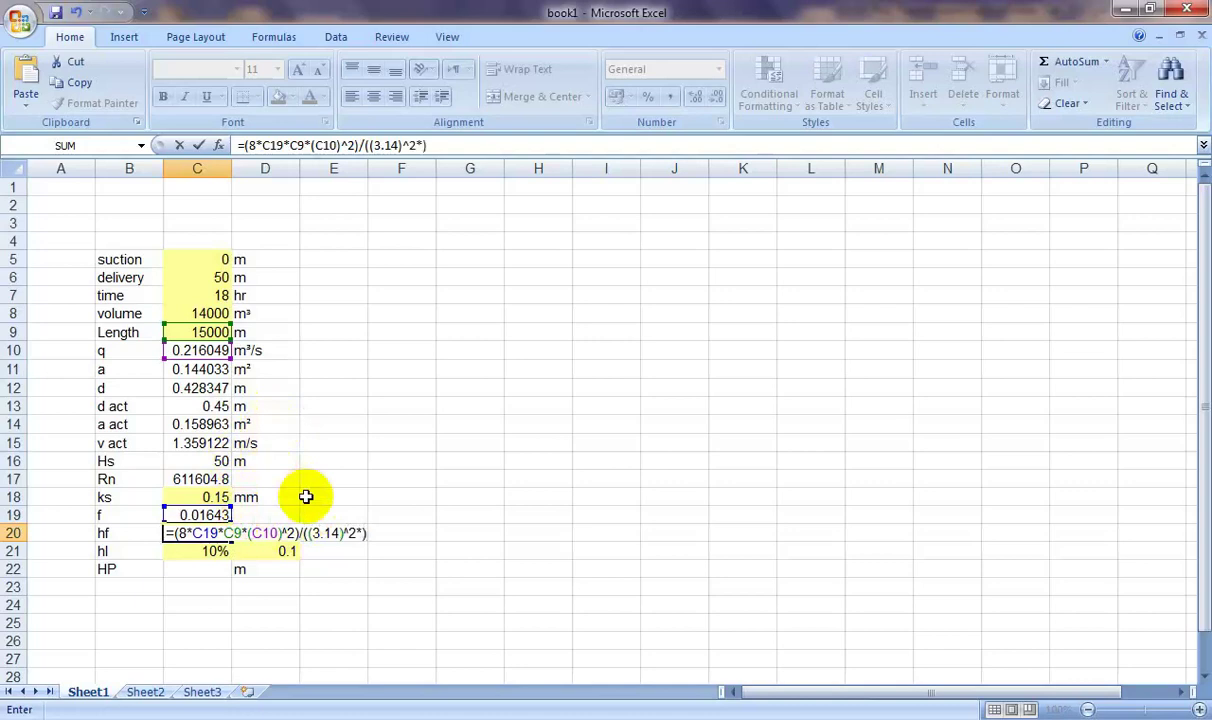
{"action": "key", "text": "BackSpace"}
{"action": "type", "text": "("}
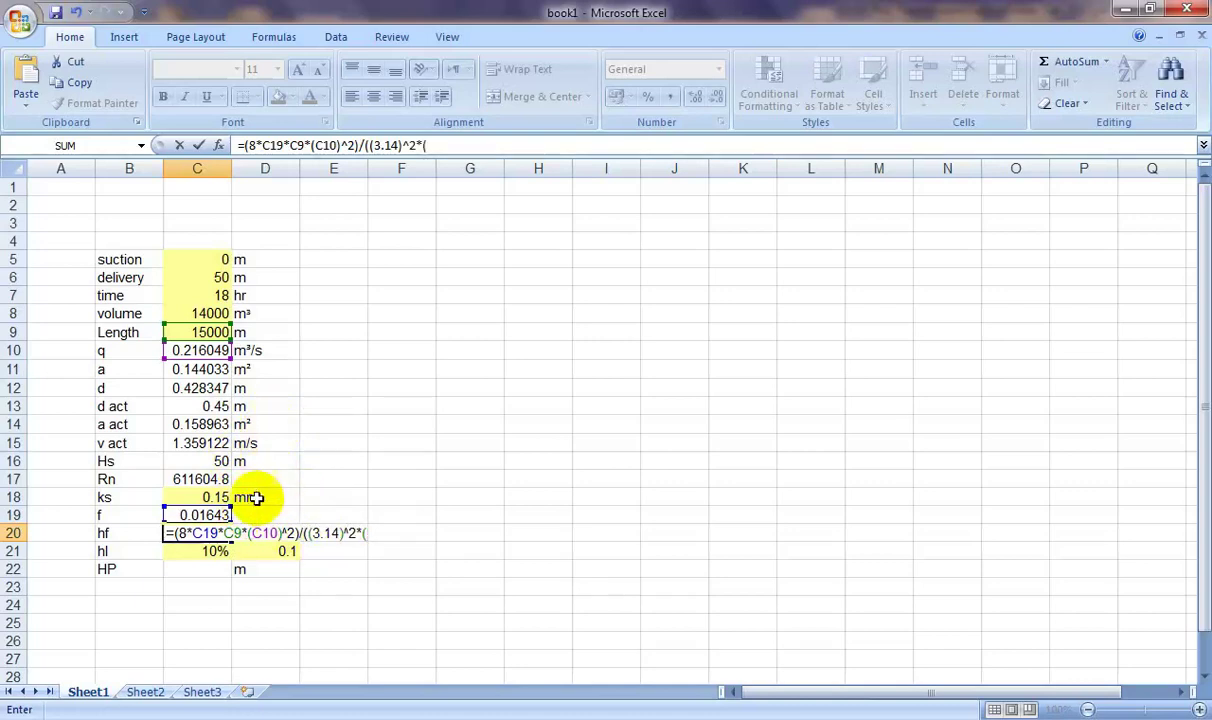
{"action": "type", "text": "9."}
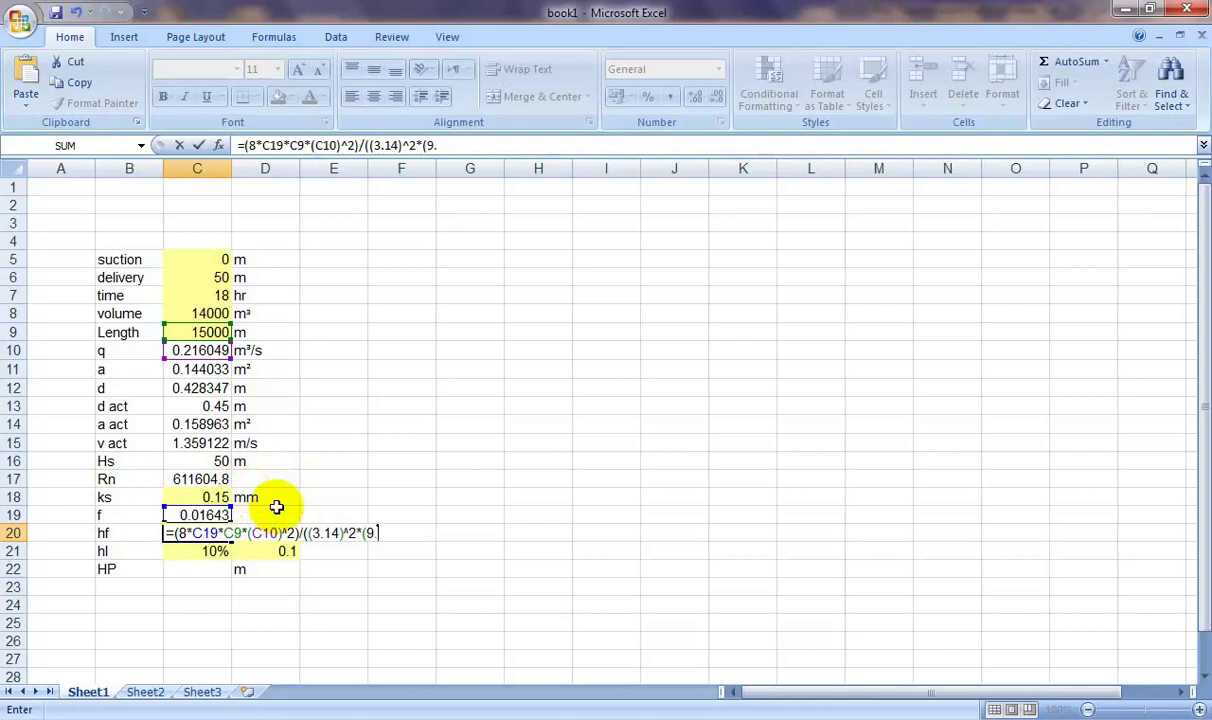
{"action": "type", "text": "81"}
{"action": "type", "text": ")*("}
{"action": "left_click", "coordinate": [201, 407]}
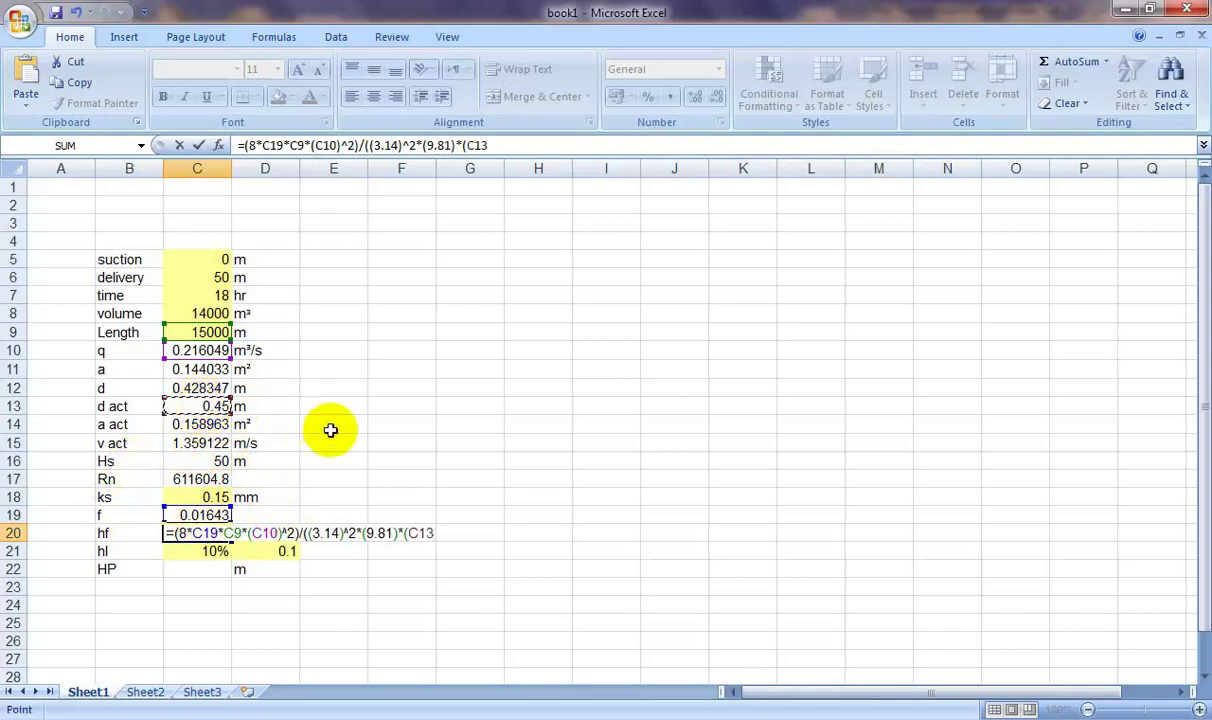
{"action": "type", "text": ")^"}
{"action": "type", "text": "%"}
{"action": "key", "text": "BackSpace"}
{"action": "type", "text": "5)"}
{"action": "key", "text": "Return"}
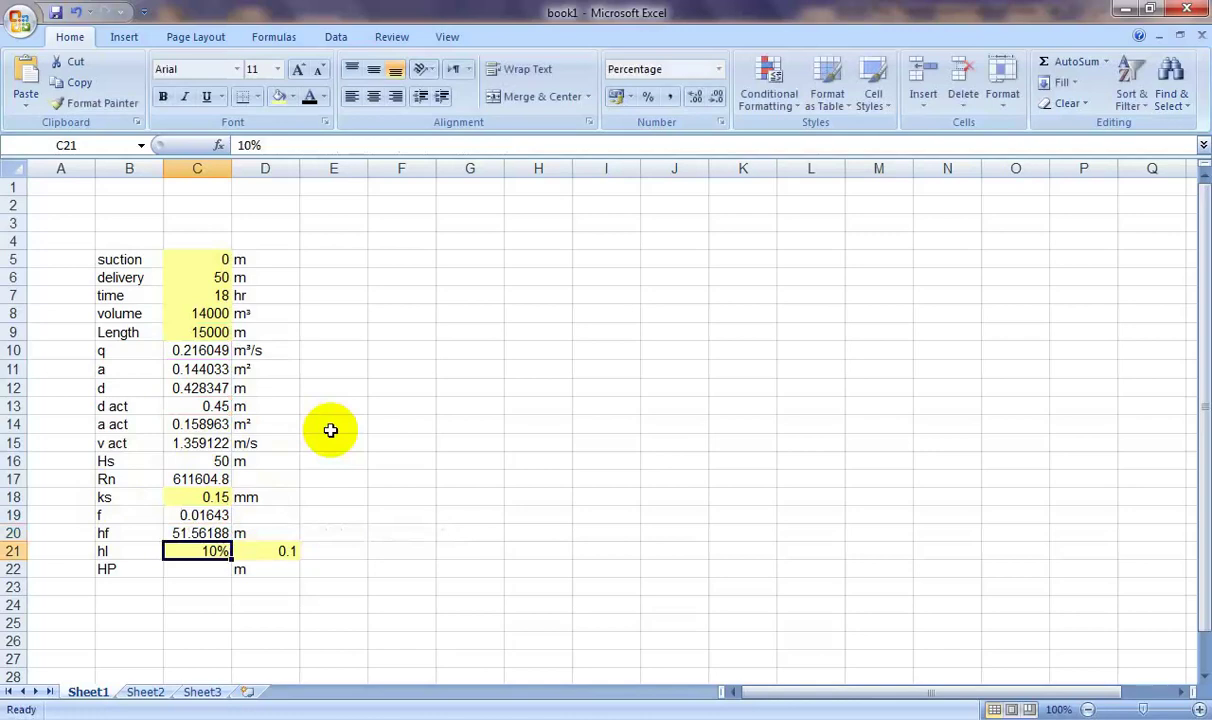
- Compute HP in C22 as =C16+C20+D21*C20 (106.7181 m), then consult the project PDF
{"action": "left_click", "coordinate": [200, 568]}
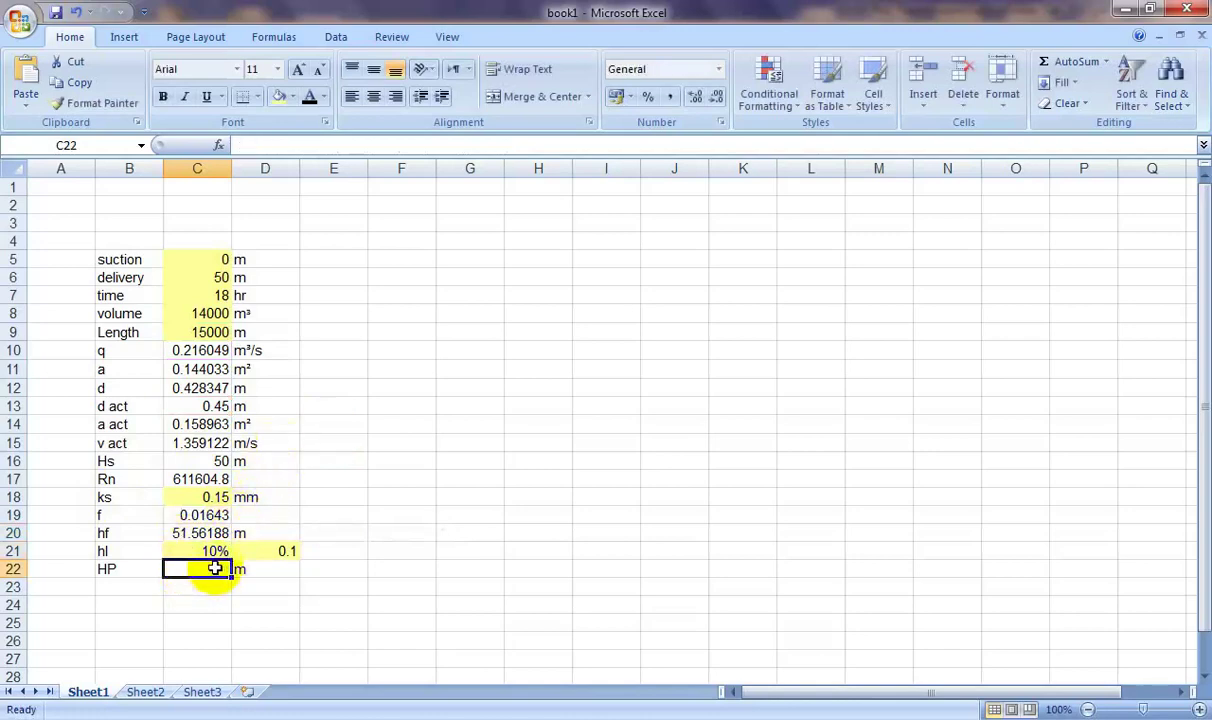
{"action": "type", "text": "="}
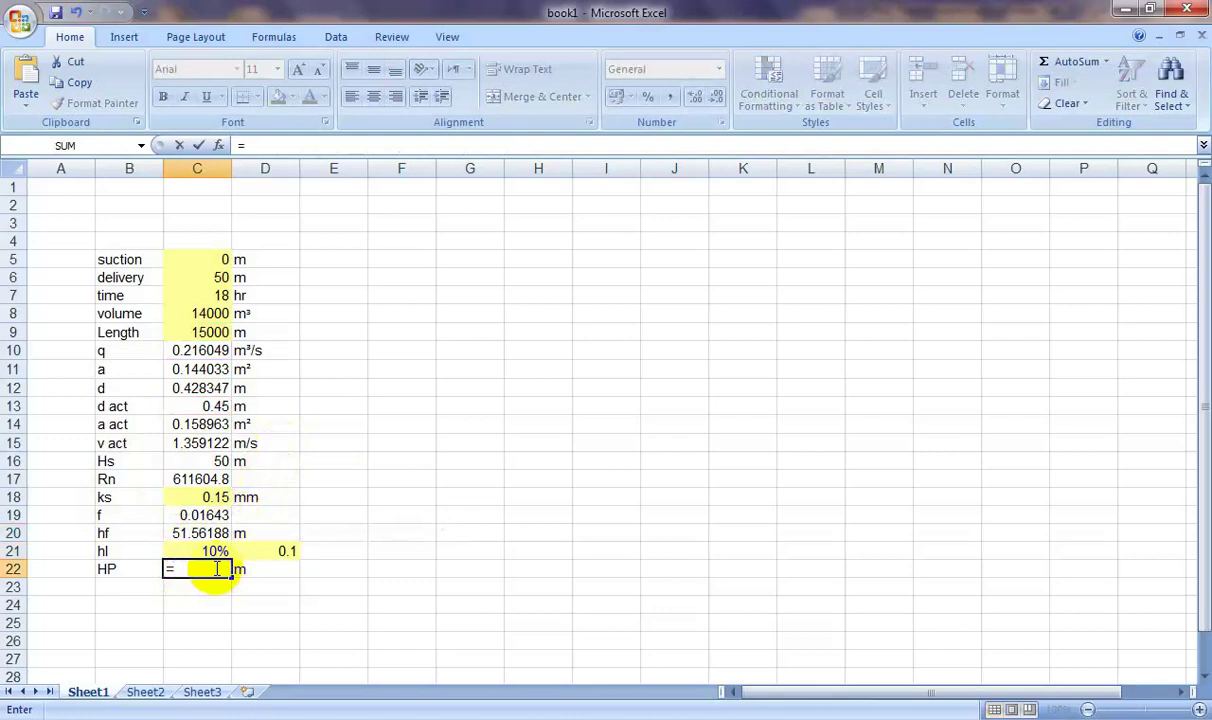
{"action": "left_click", "coordinate": [186, 461]}
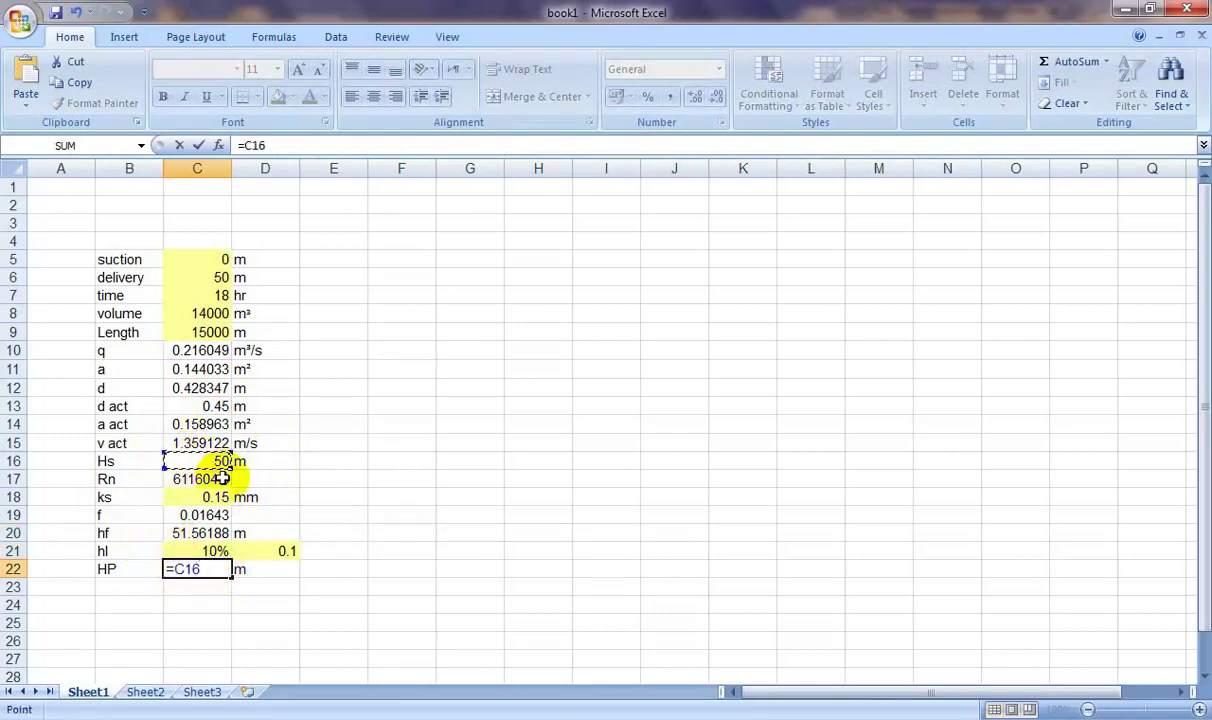
{"action": "type", "text": "=C16"}
{"action": "type", "text": "+"}
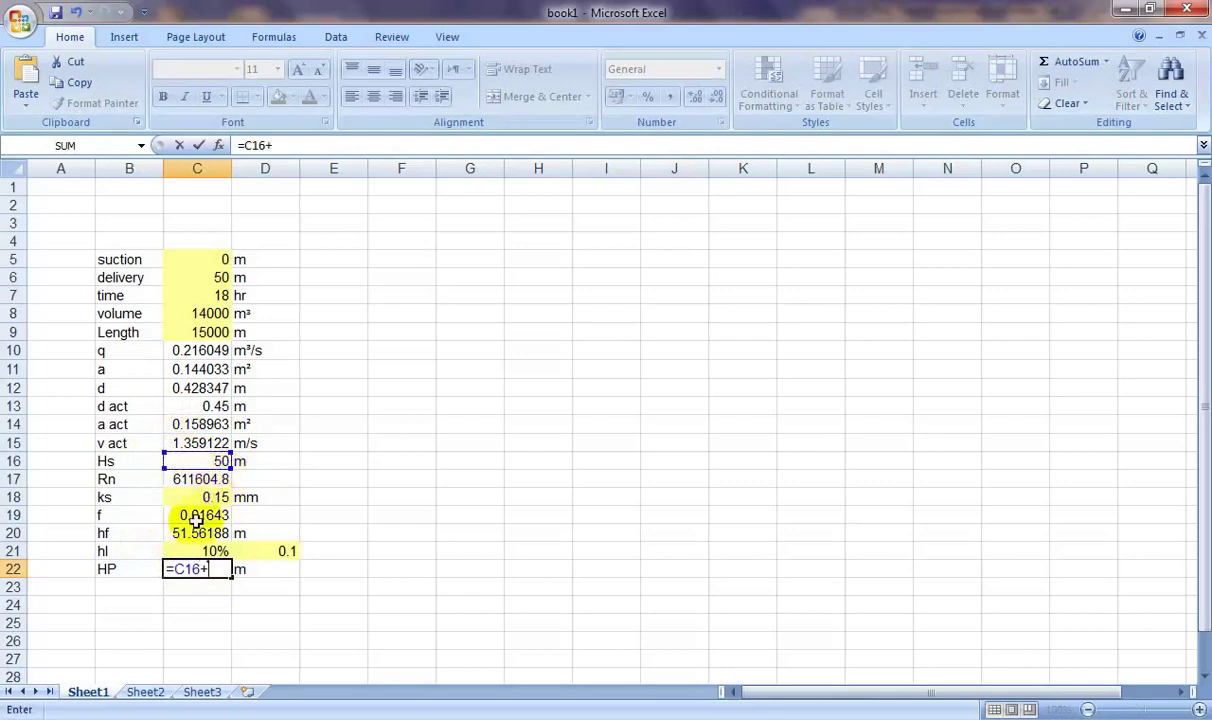
{"action": "left_click", "coordinate": [193, 535]}
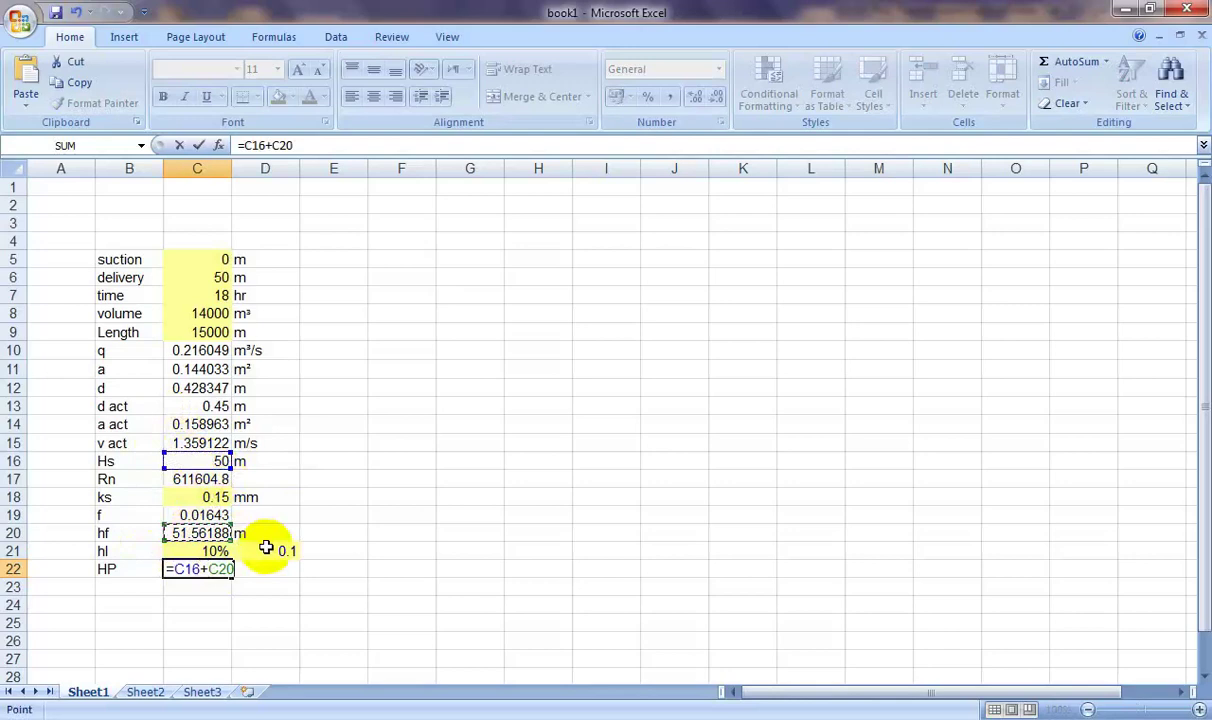
{"action": "type", "text": "+"}
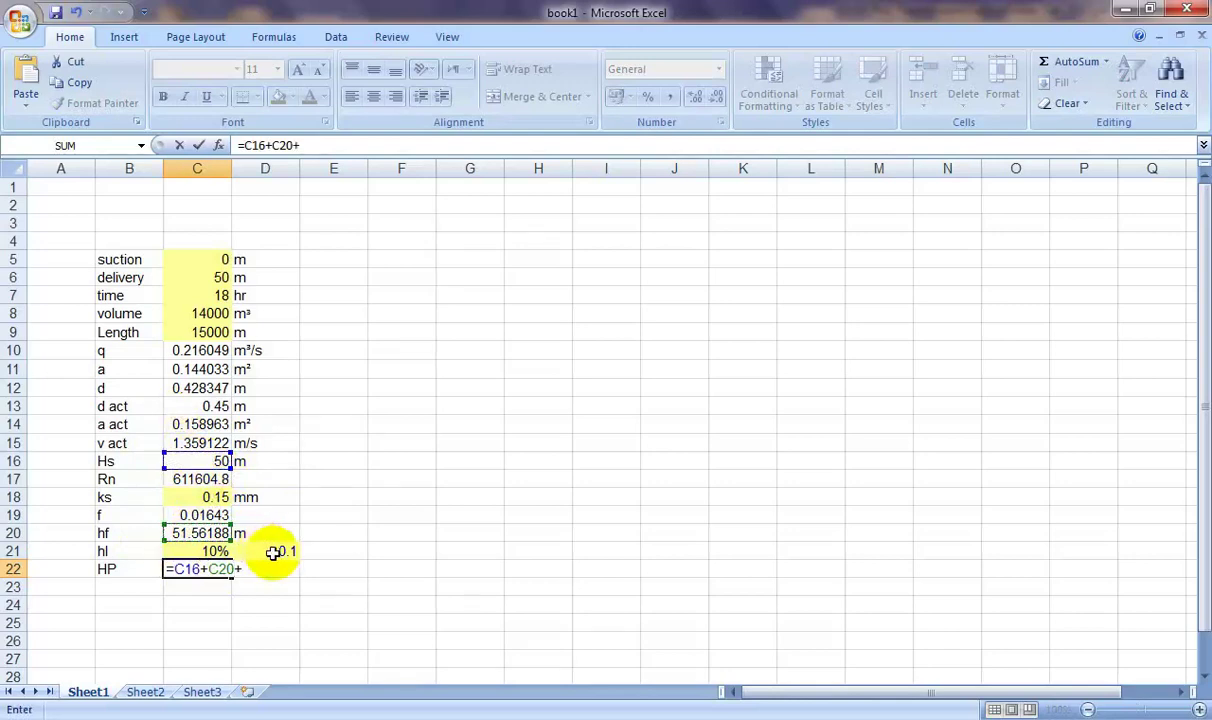
{"action": "left_click", "coordinate": [273, 553]}
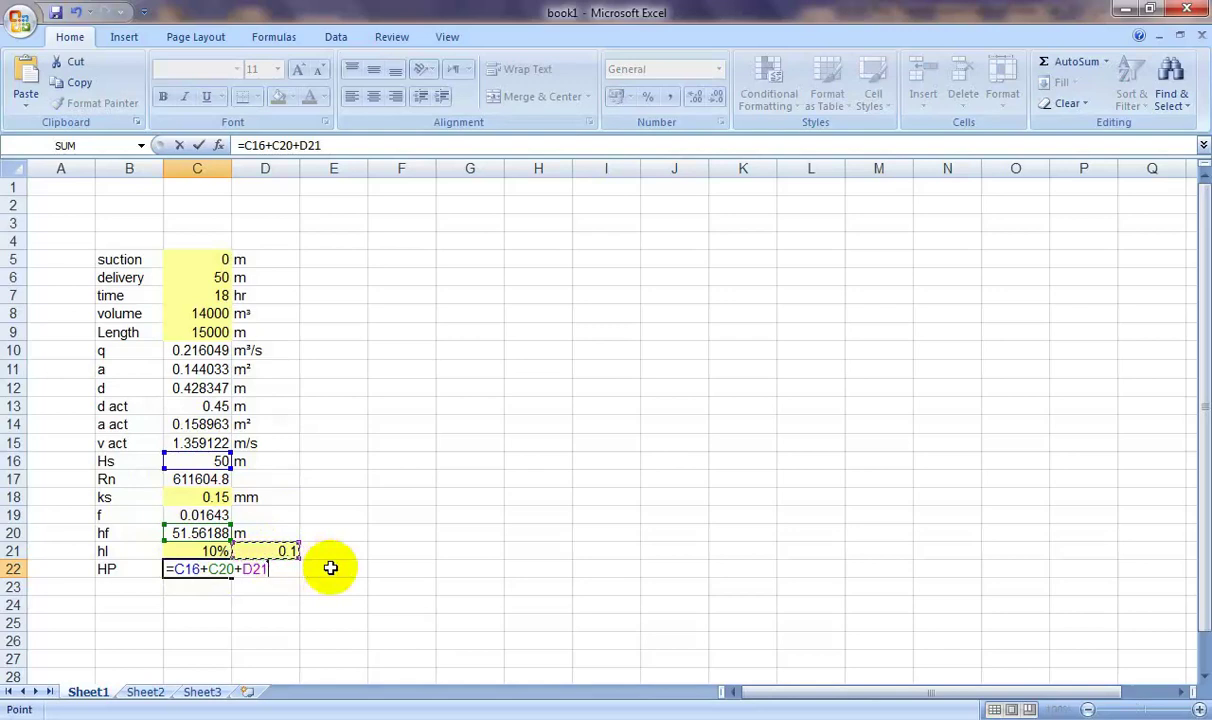
{"action": "type", "text": "*"}
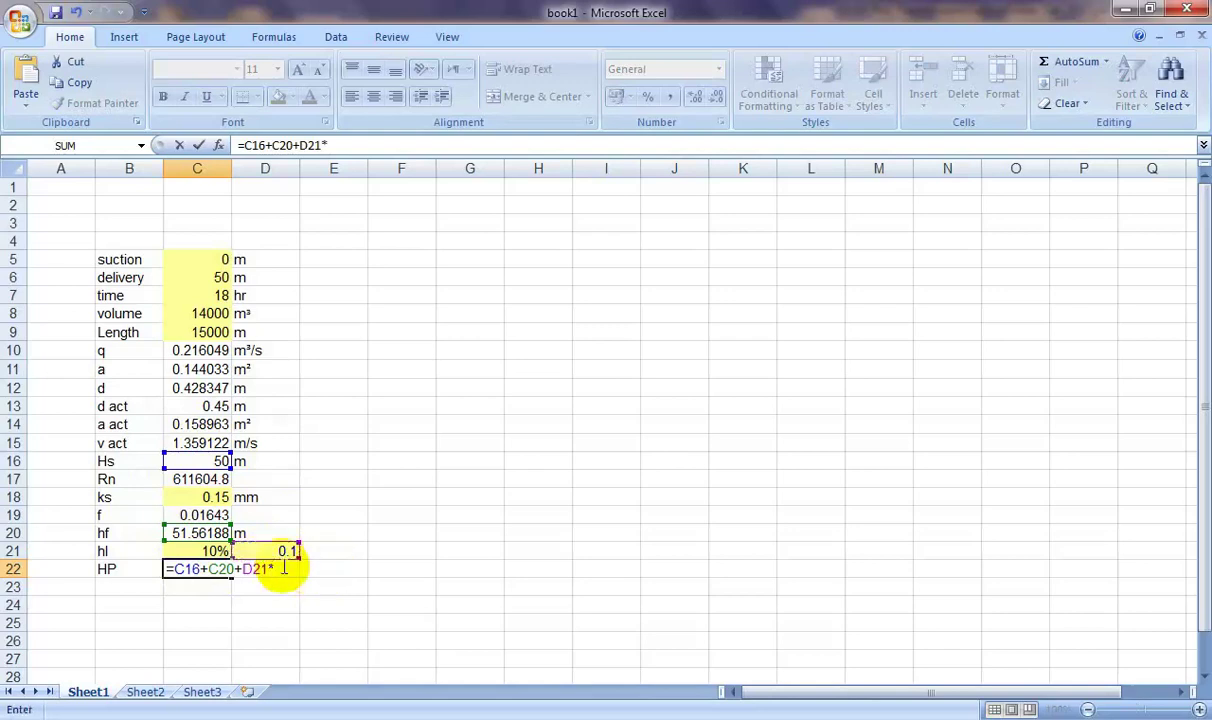
{"action": "left_click", "coordinate": [205, 533]}
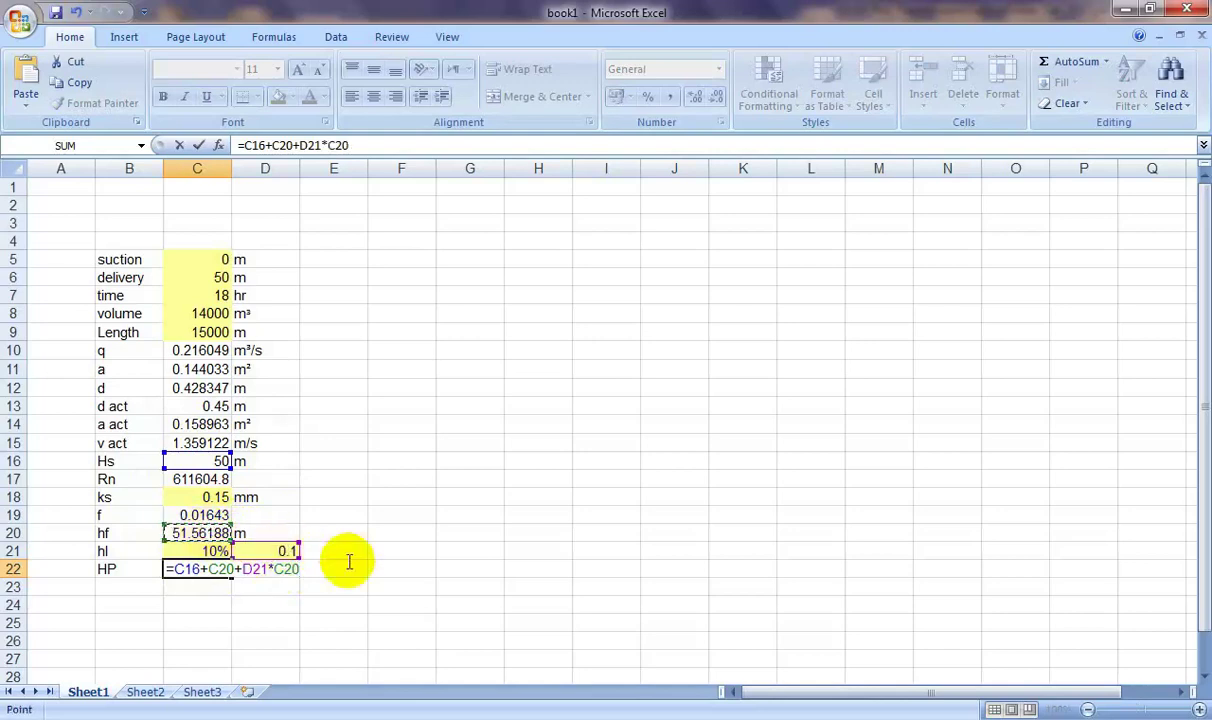
{"action": "key", "text": "Return"}
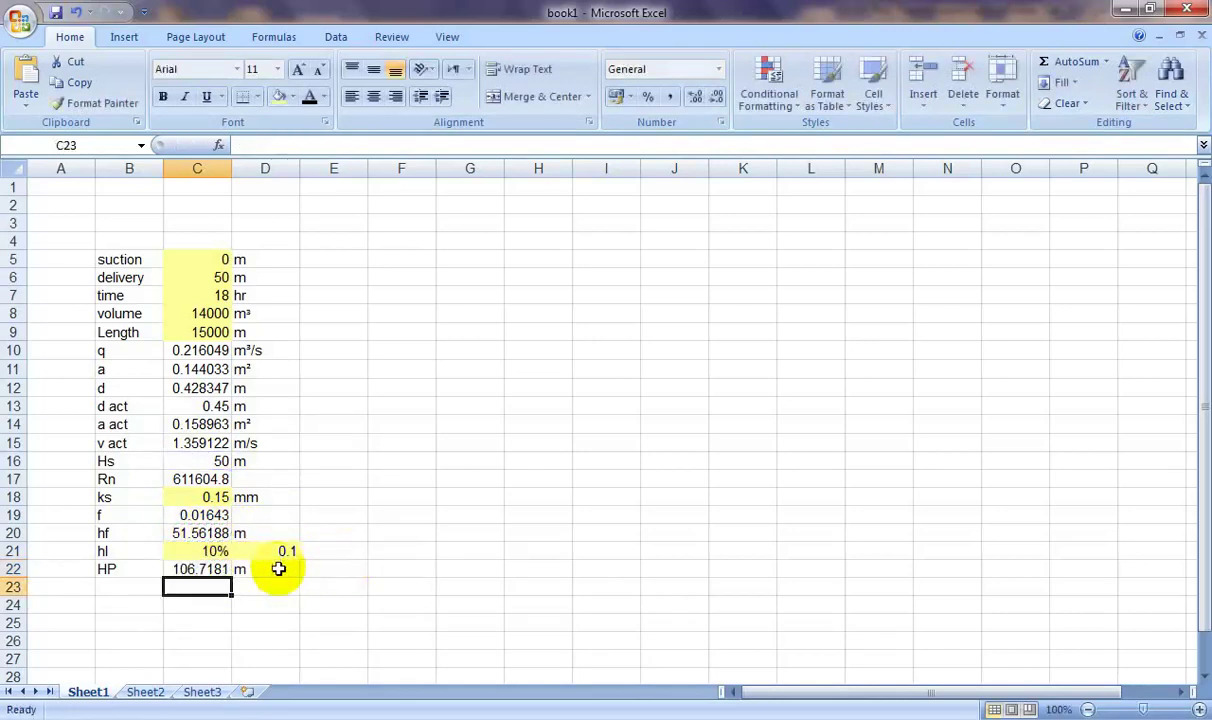
{"action": "left_click", "coordinate": [730, 714]}
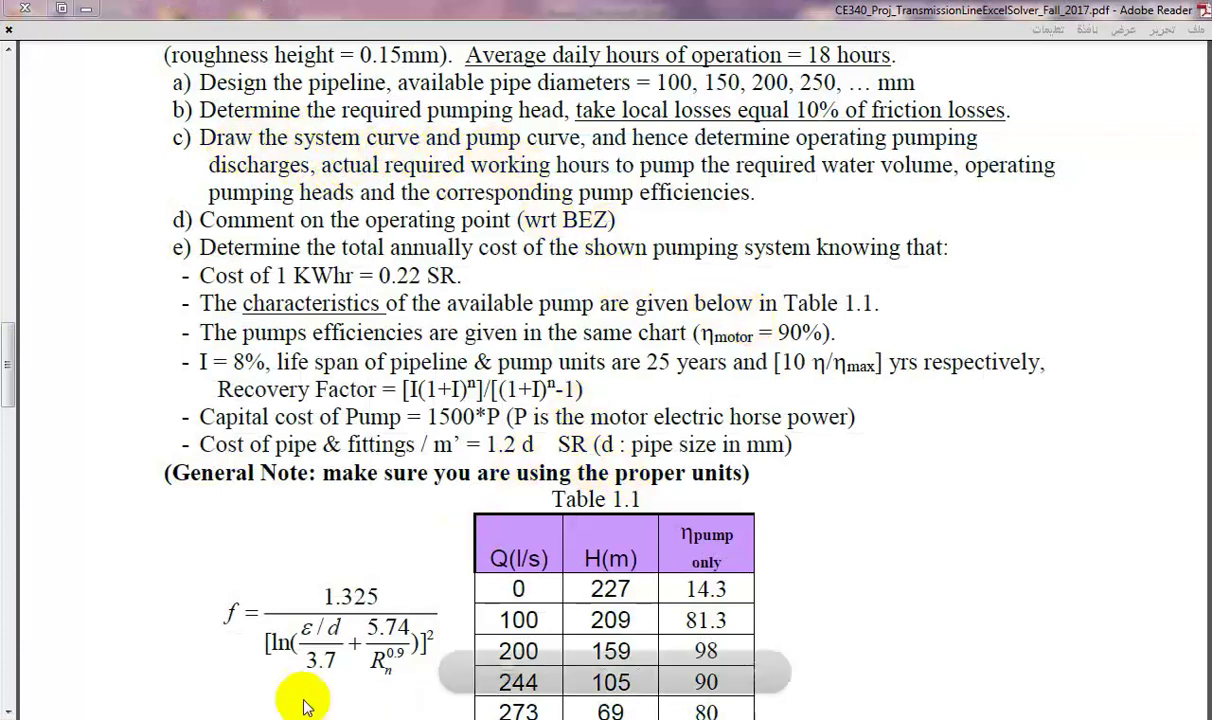
{"action": "key", "text": "alt+Tab"}
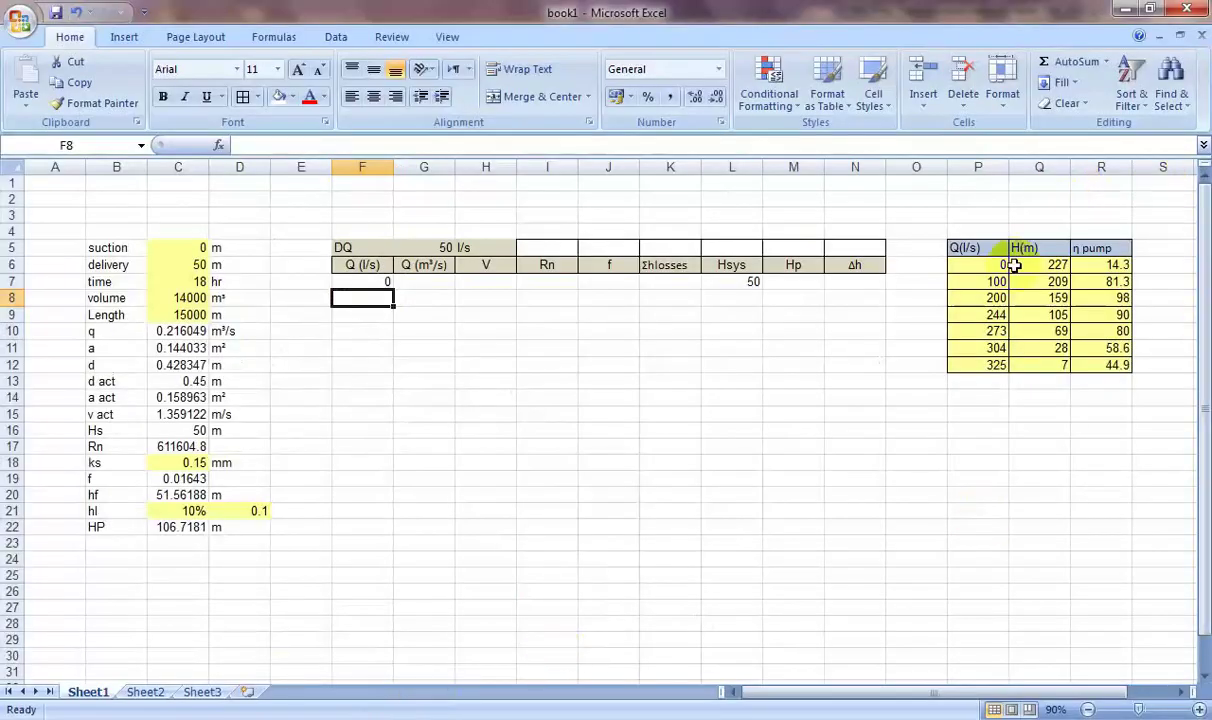
- Set F8 to =G5 so the first flow value equals the DQ step of 50 l/s
{"action": "left_click", "coordinate": [372, 283]}
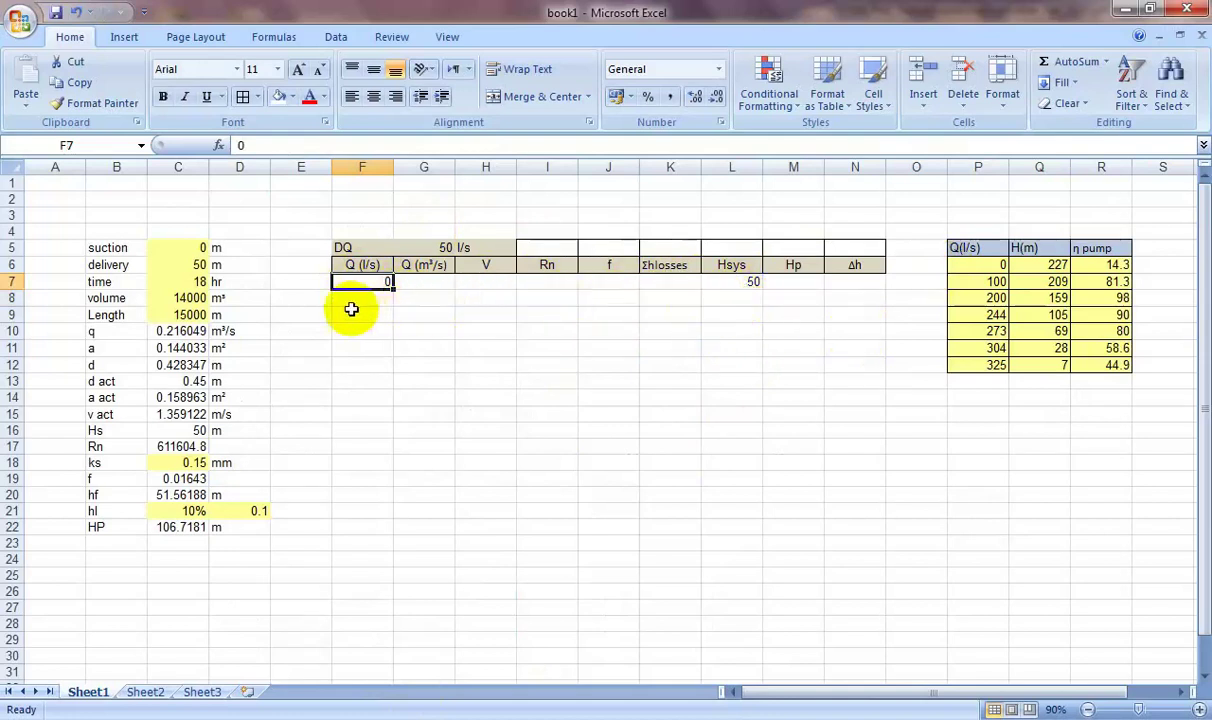
{"action": "left_click", "coordinate": [383, 298]}
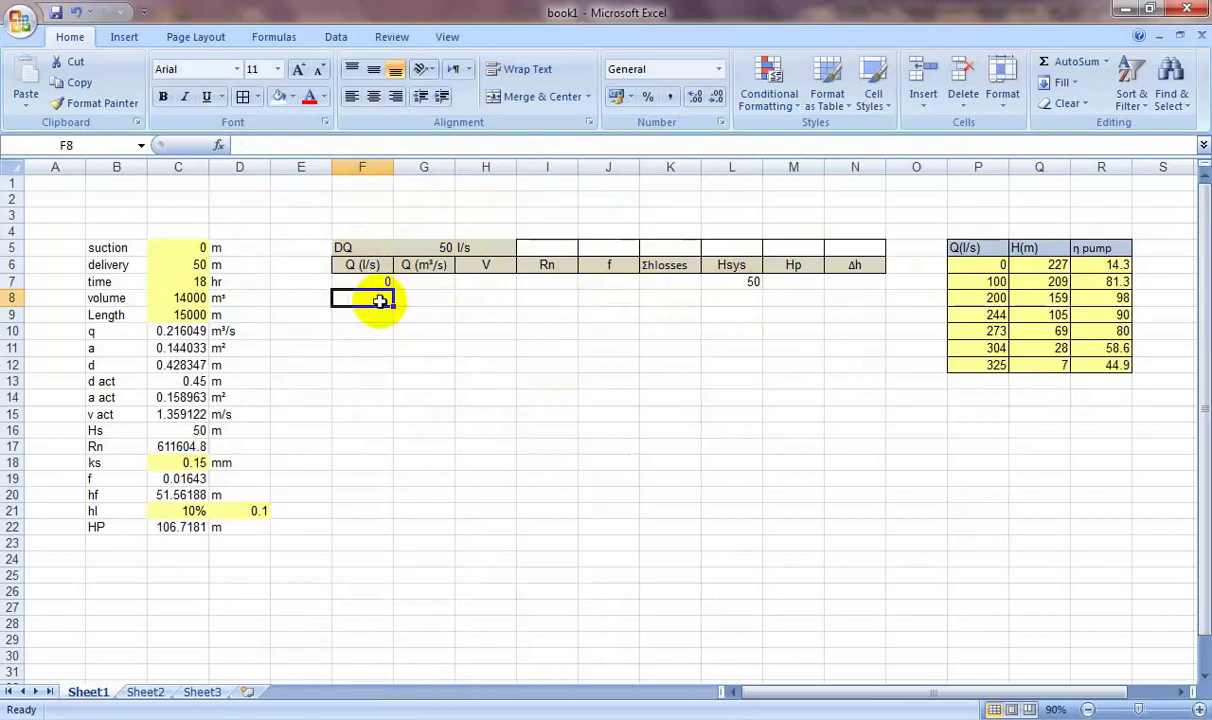
{"action": "type", "text": "="}
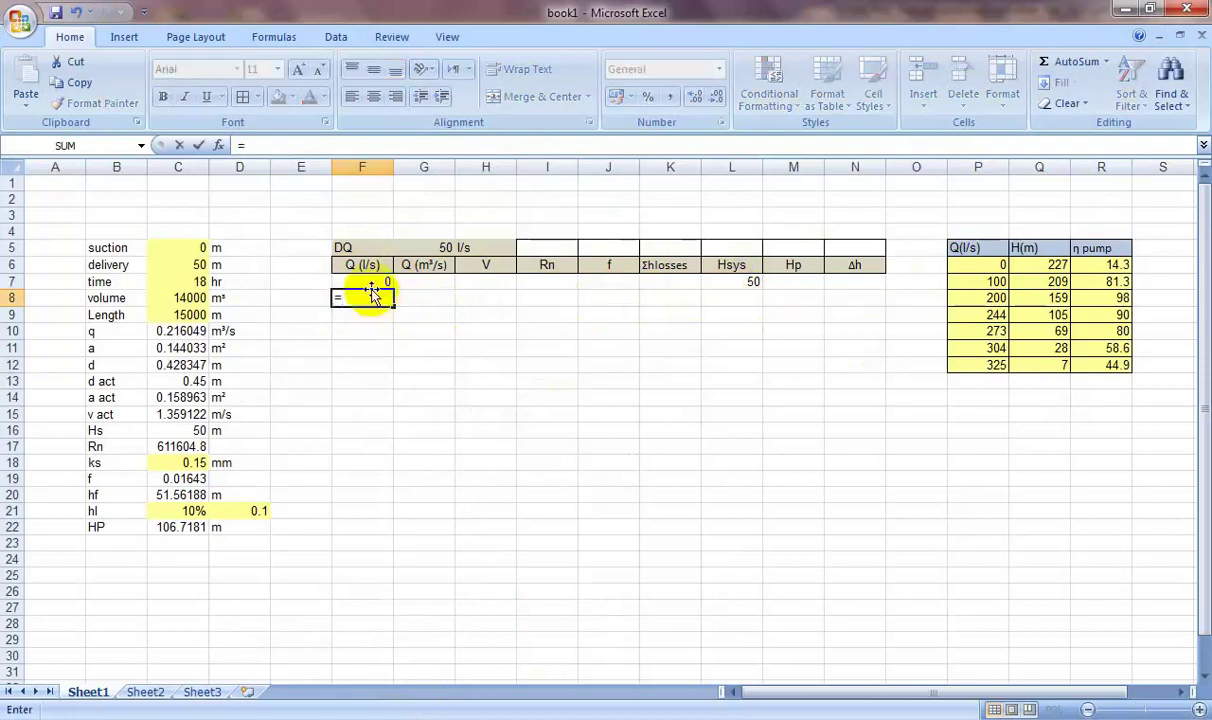
{"action": "left_click", "coordinate": [449, 247]}
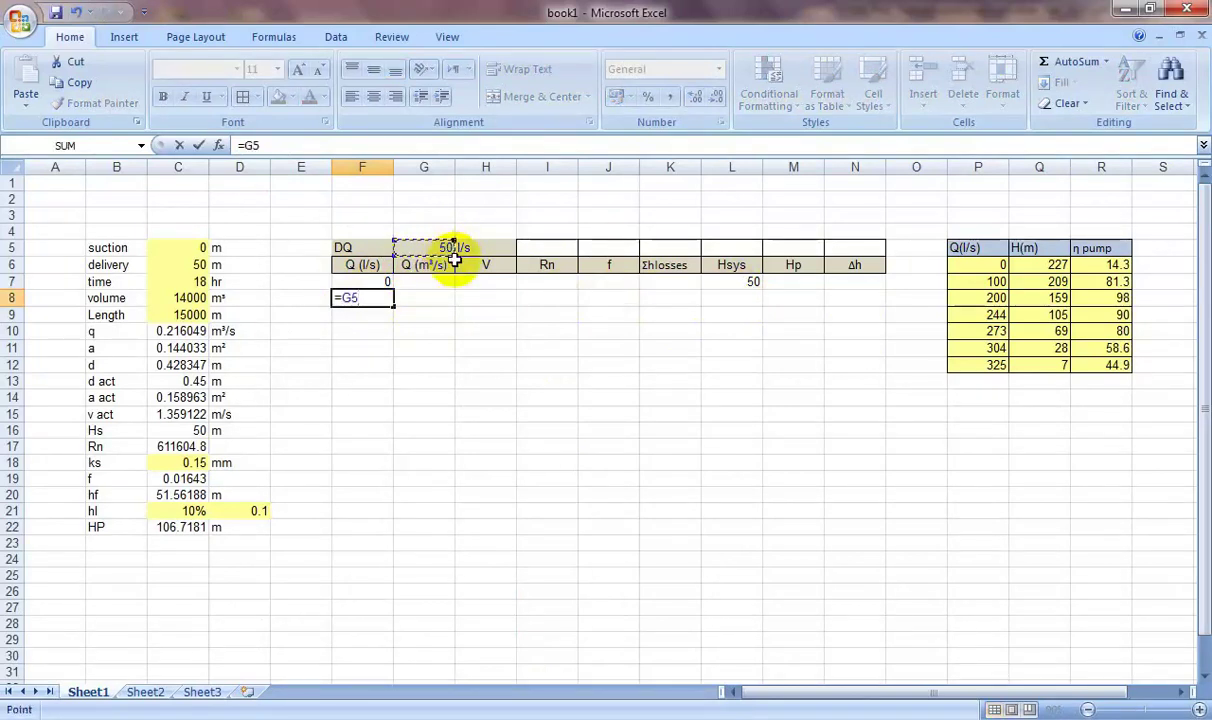
{"action": "key", "text": "Return"}
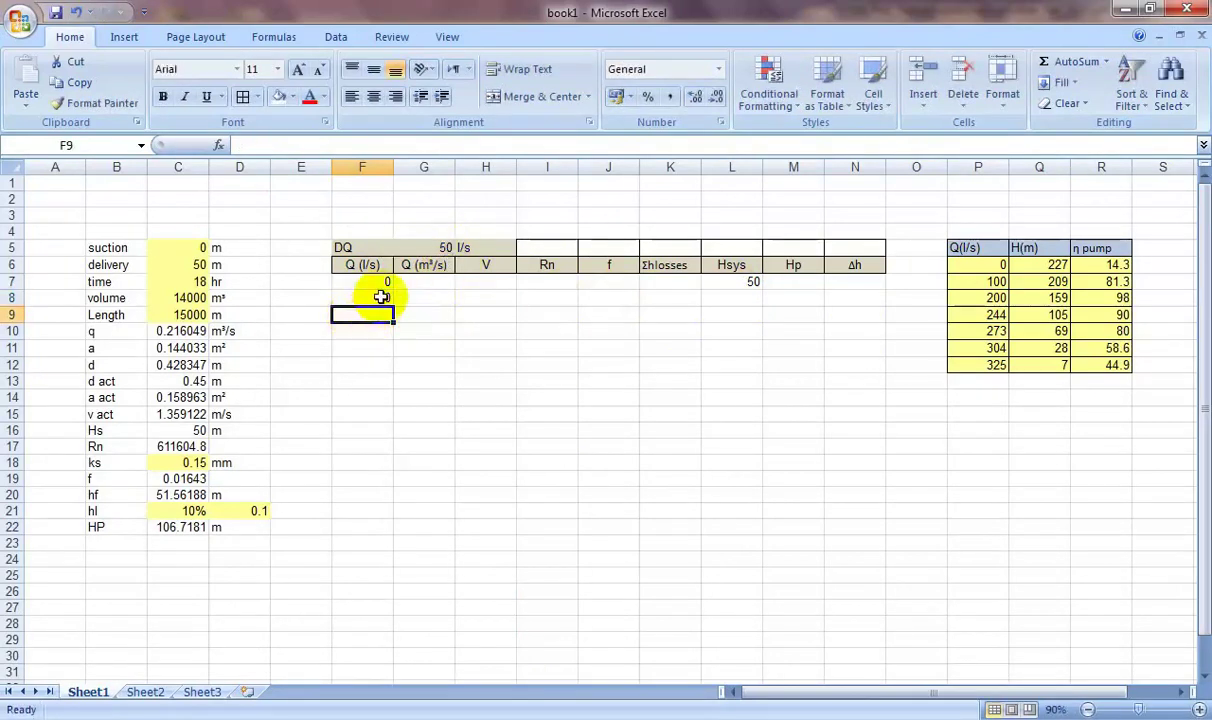
- Enter =F8+G$5 in F9 and fill it down to F15, reaching 450 l/s
{"action": "type", "text": "="}
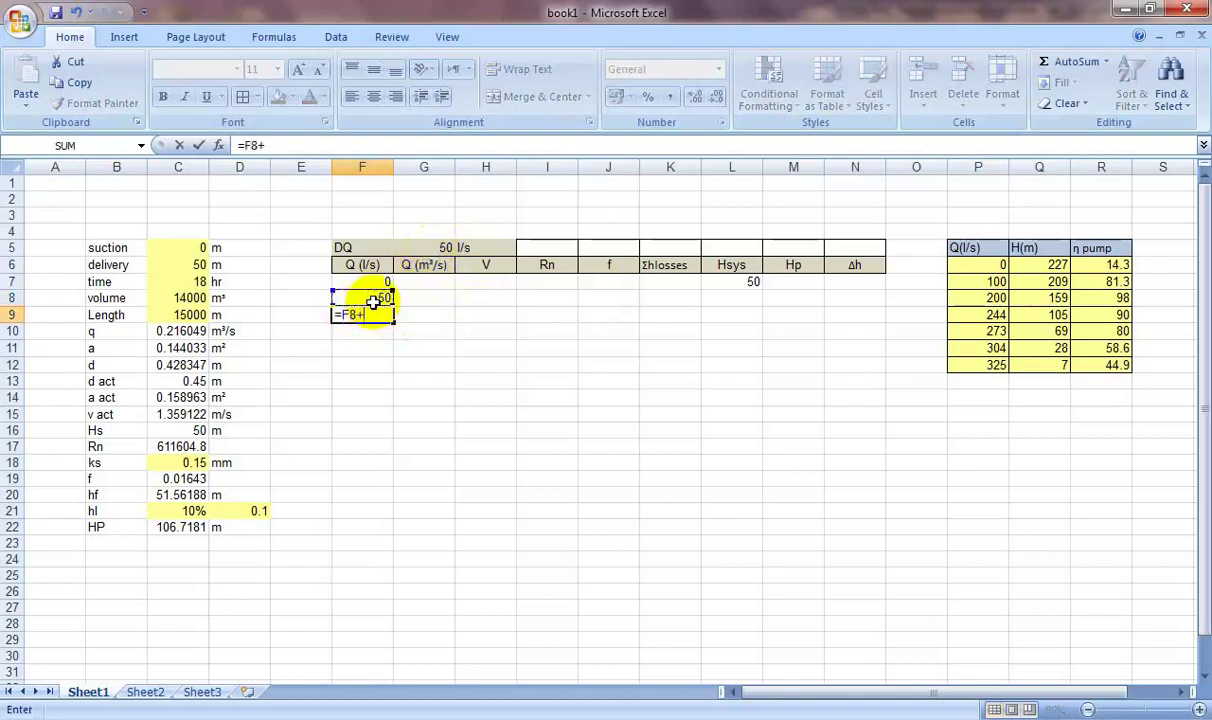
{"action": "left_click", "coordinate": [445, 250]}
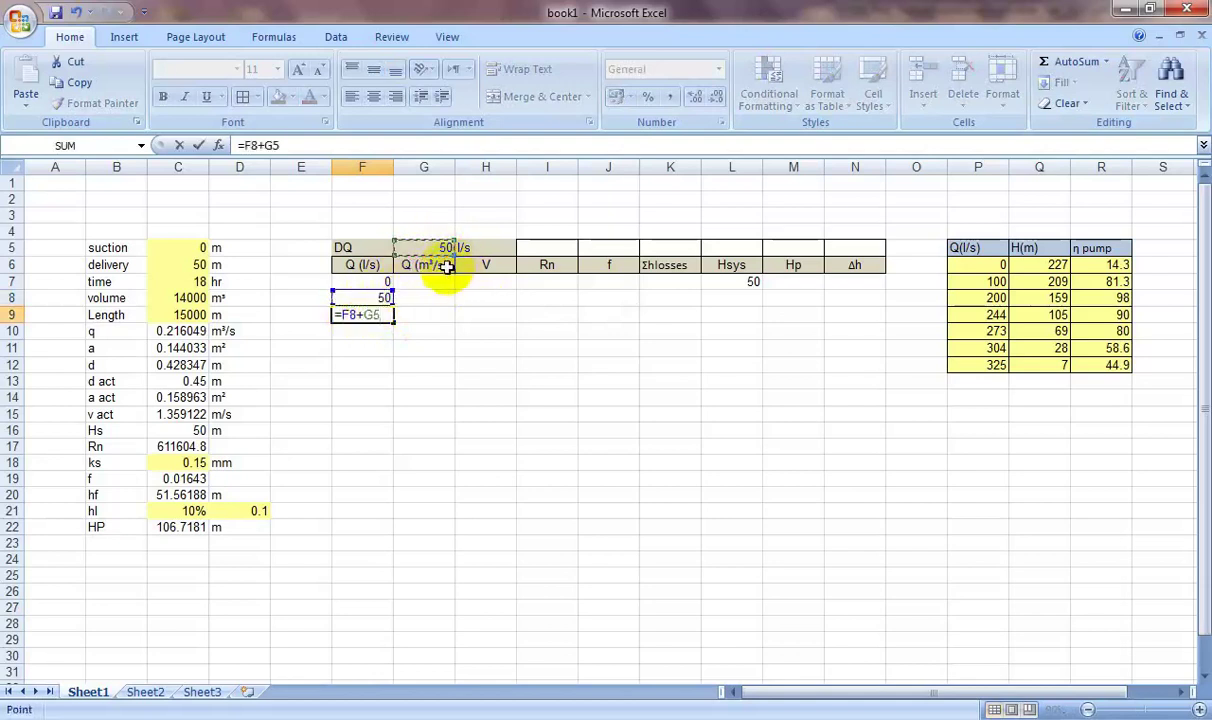
{"action": "key", "text": "F4"}
{"action": "key", "text": "F4"}
{"action": "key", "text": "Return"}
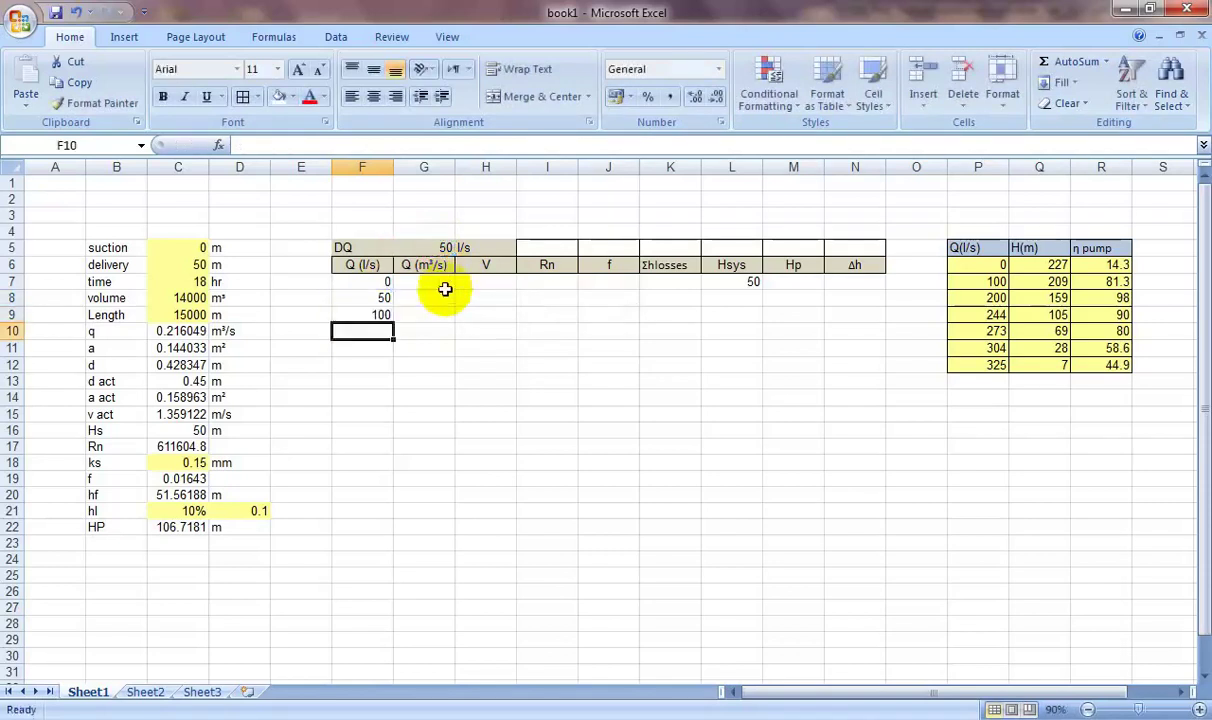
{"action": "left_click", "coordinate": [387, 318]}
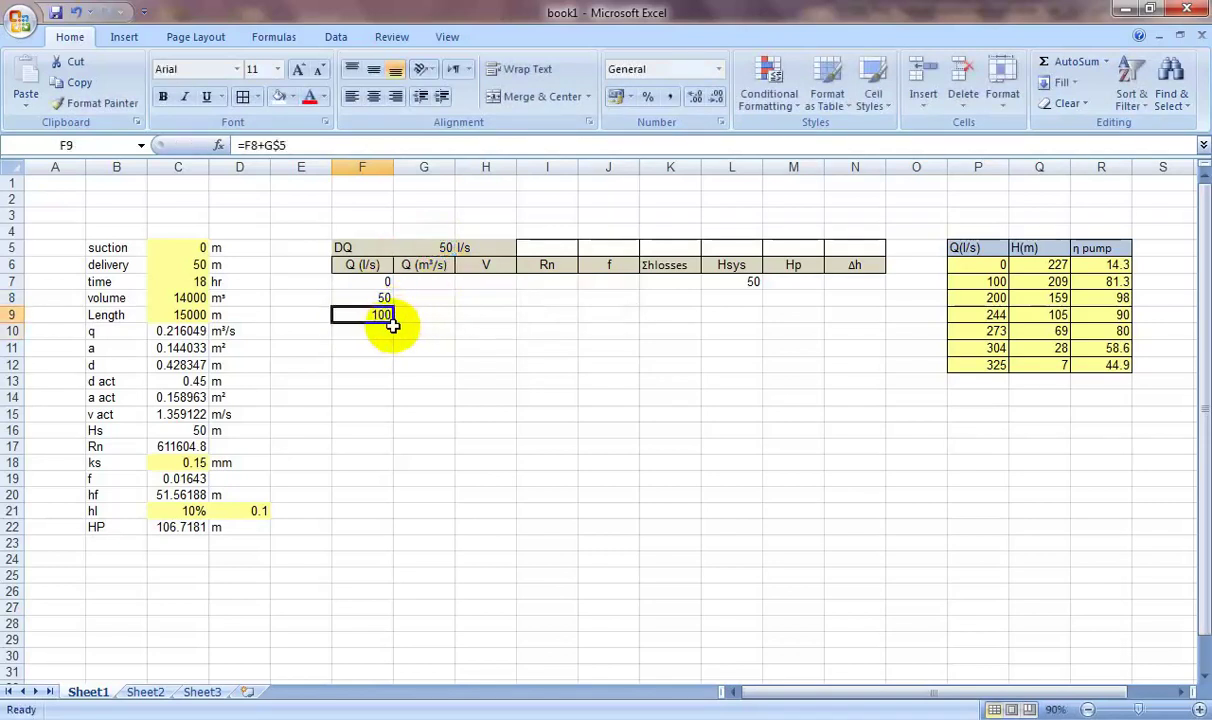
{"action": "left_click_drag", "start_coordinate": [394, 320], "coordinate": [390, 432]}
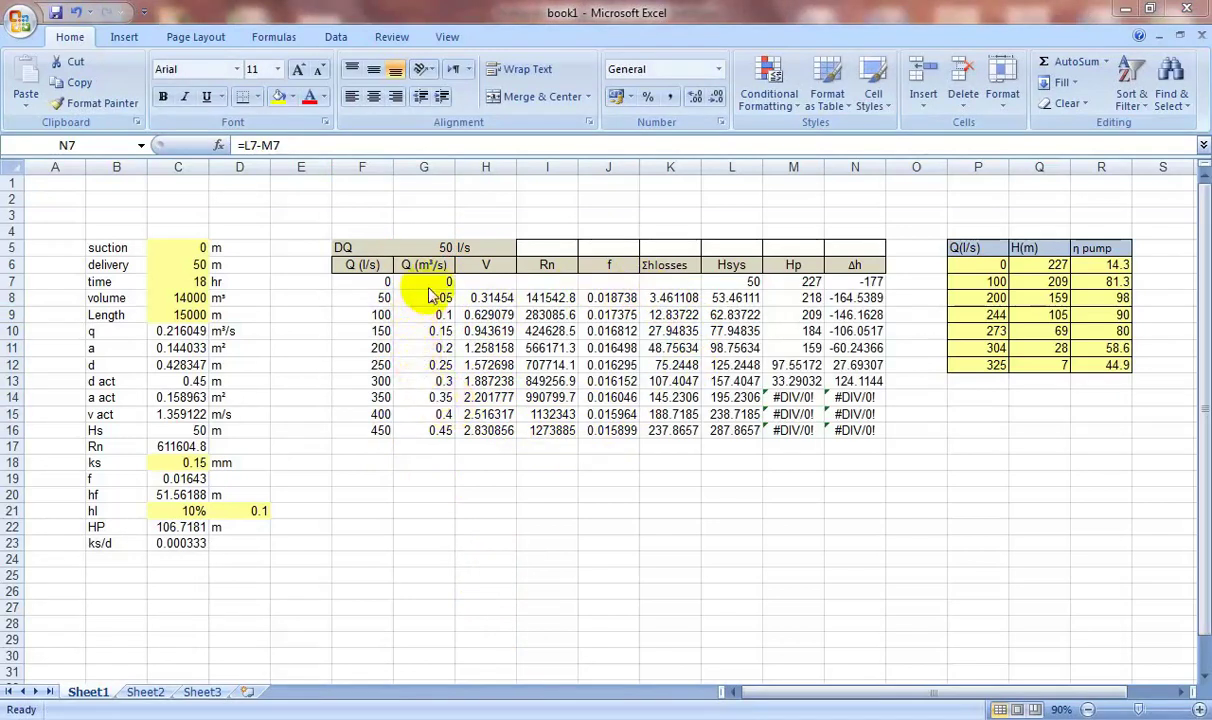
{"action": "left_click", "coordinate": [431, 296]}
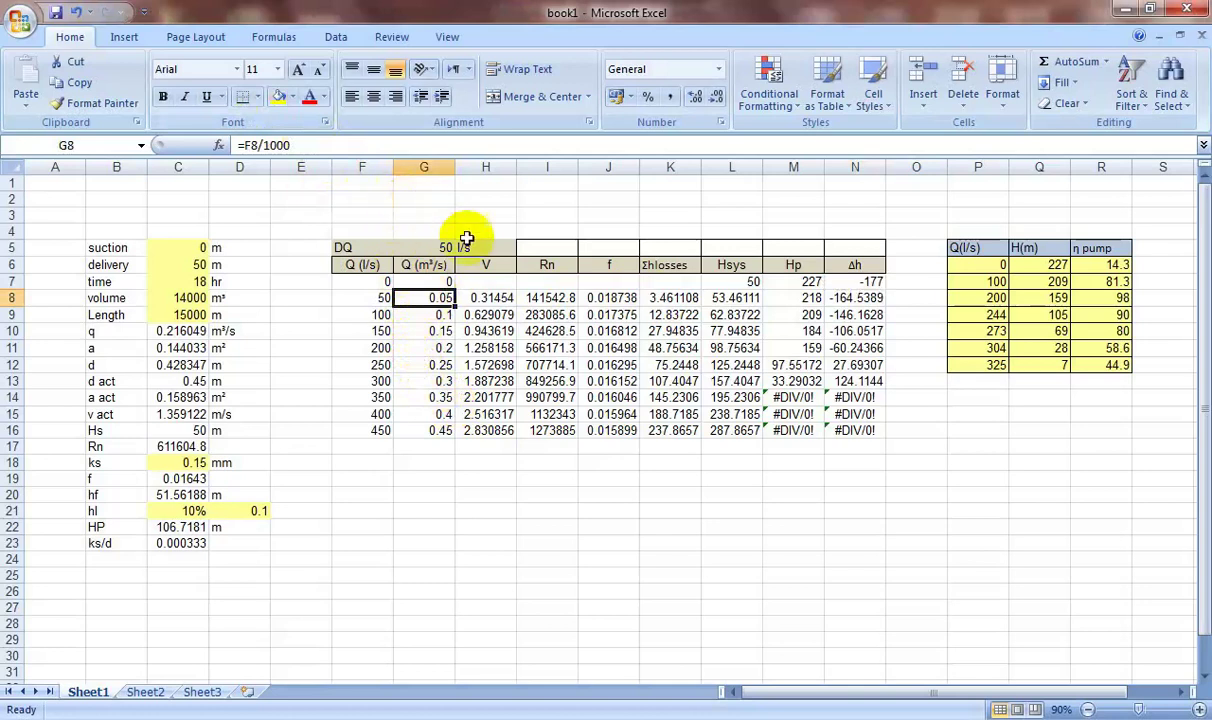
{"action": "left_click", "coordinate": [482, 297]}
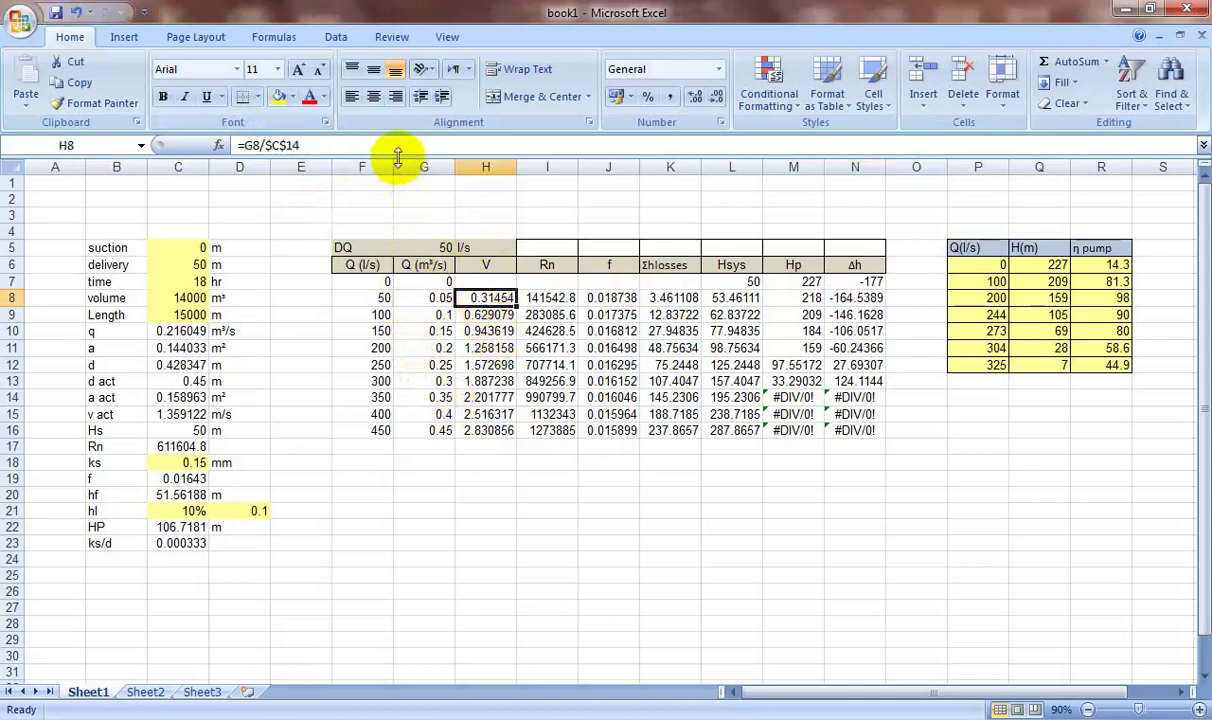
{"action": "key", "text": "F2"}
{"action": "left_click", "coordinate": [548, 300]}
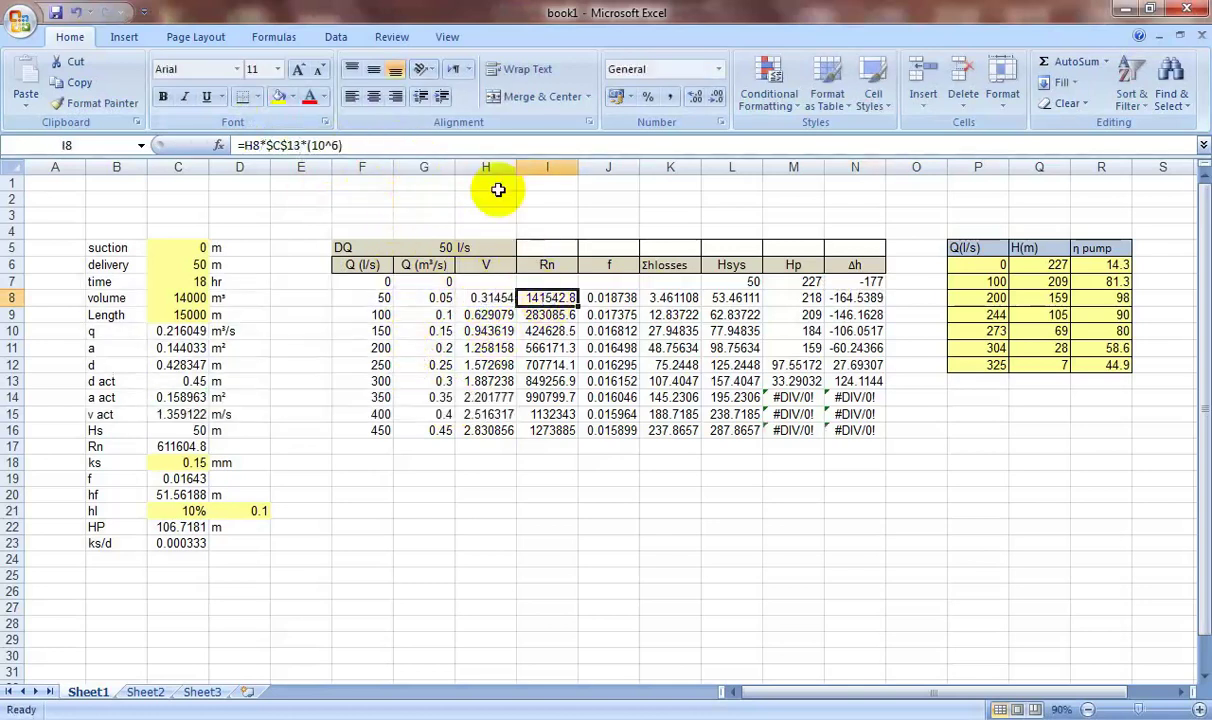
{"action": "key", "text": "F2"}
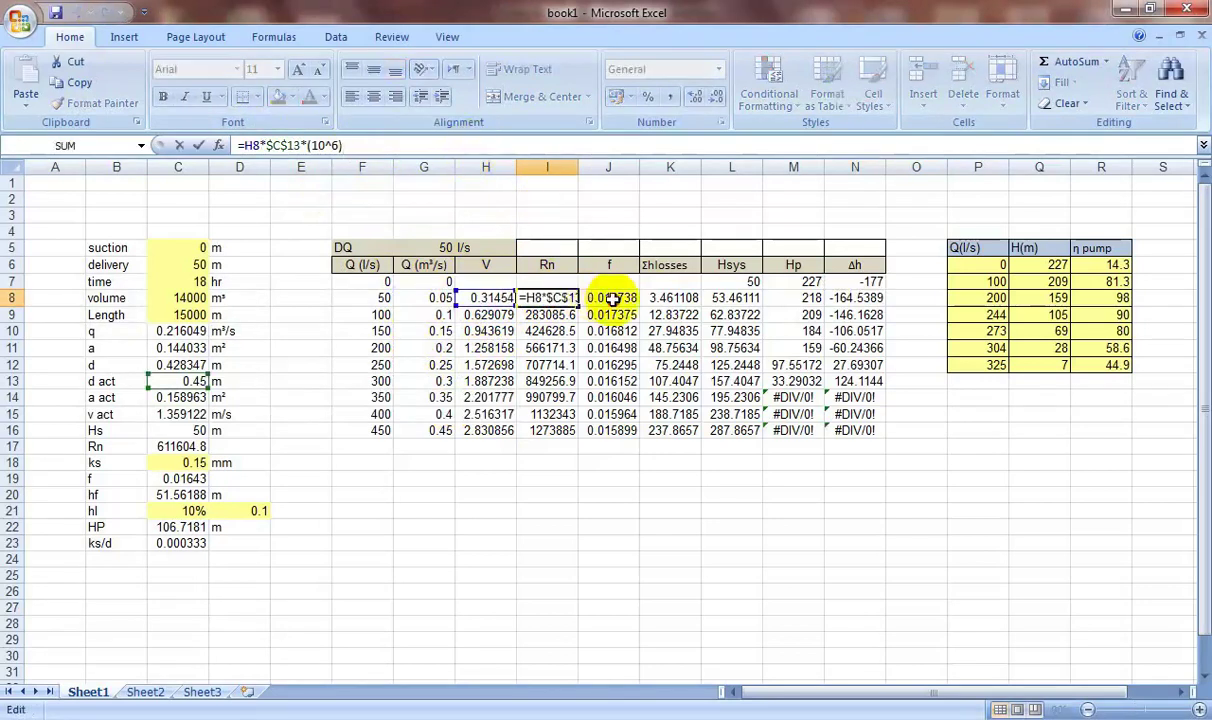
{"action": "left_click", "coordinate": [595, 297]}
{"action": "left_click", "coordinate": [585, 145]}
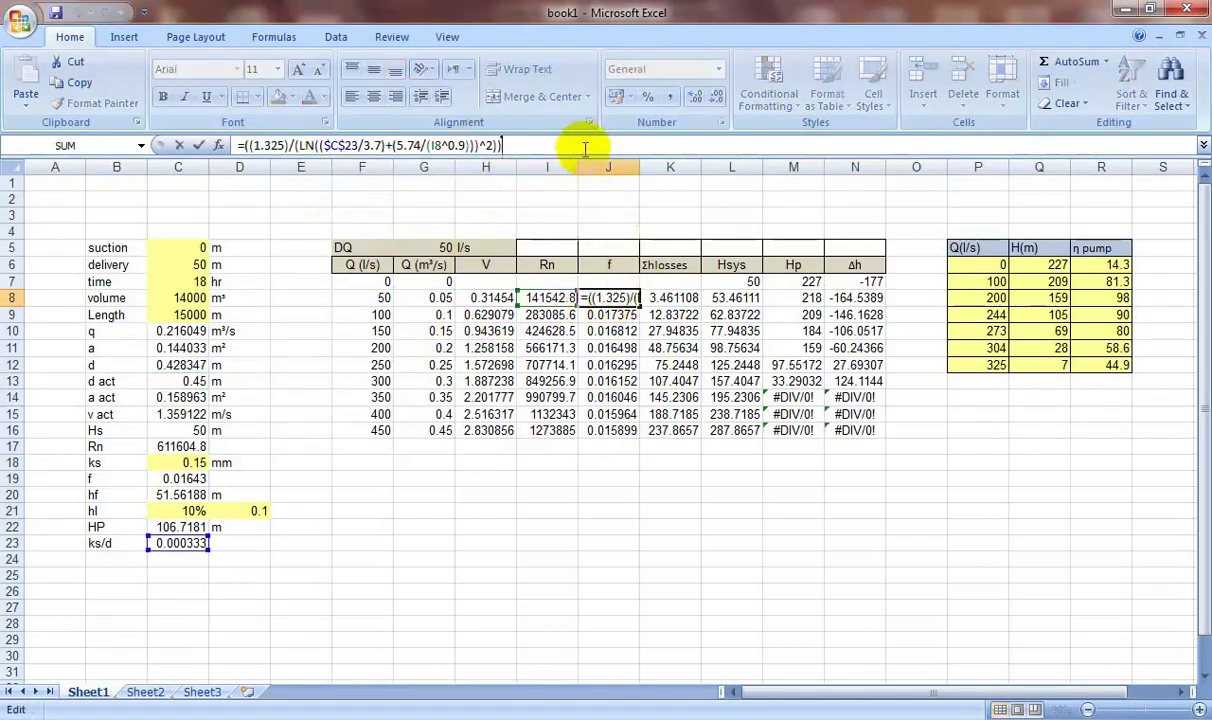
{"action": "left_click", "coordinate": [675, 298]}
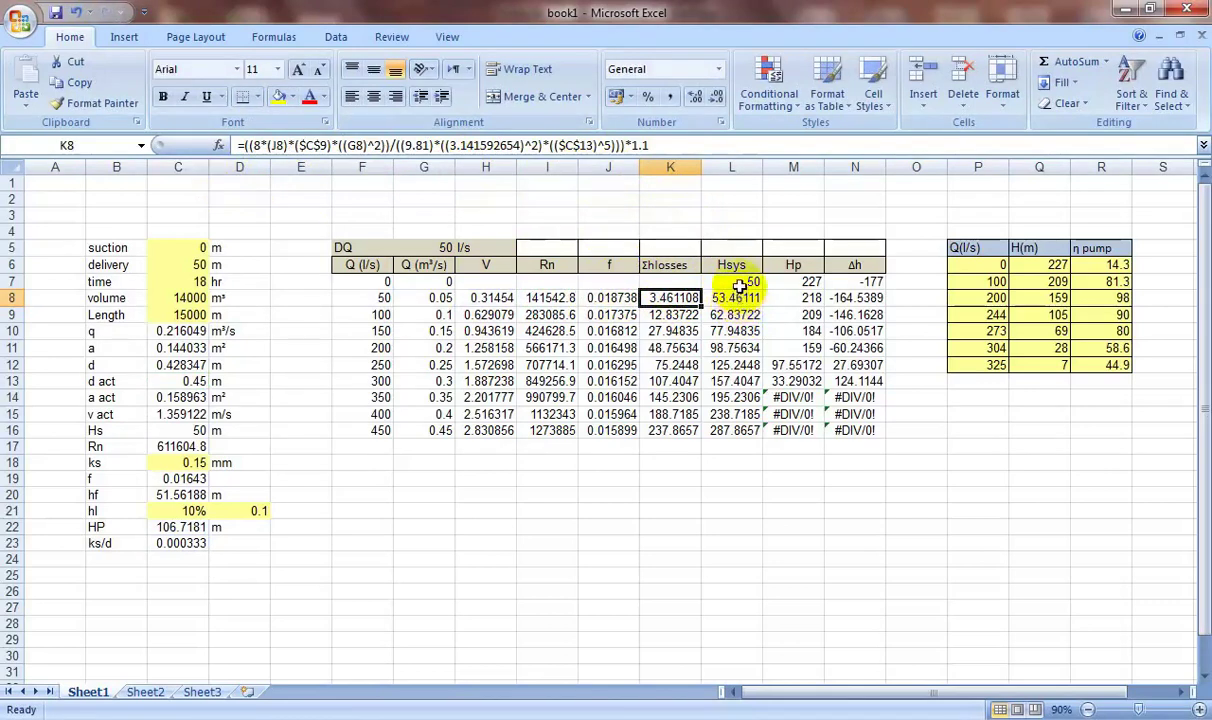
{"action": "left_click", "coordinate": [738, 284]}
{"action": "left_click", "coordinate": [736, 298]}
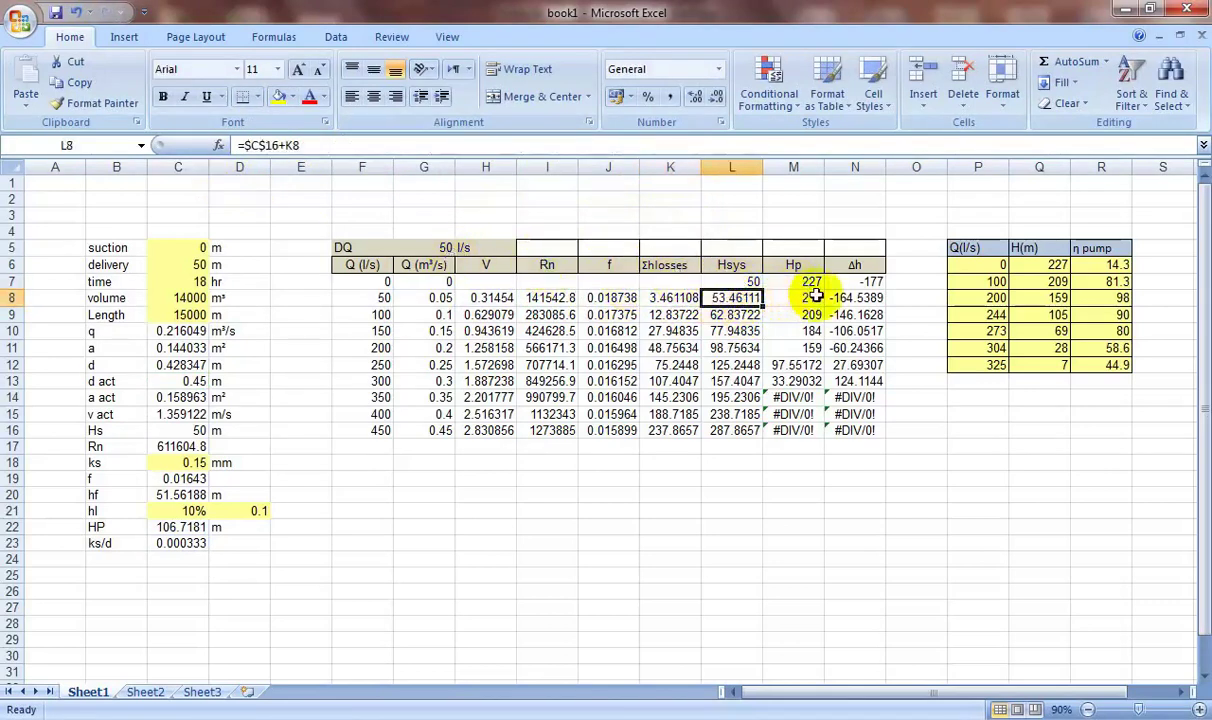
{"action": "left_click", "coordinate": [790, 283]}
{"action": "left_click", "coordinate": [938, 147]}
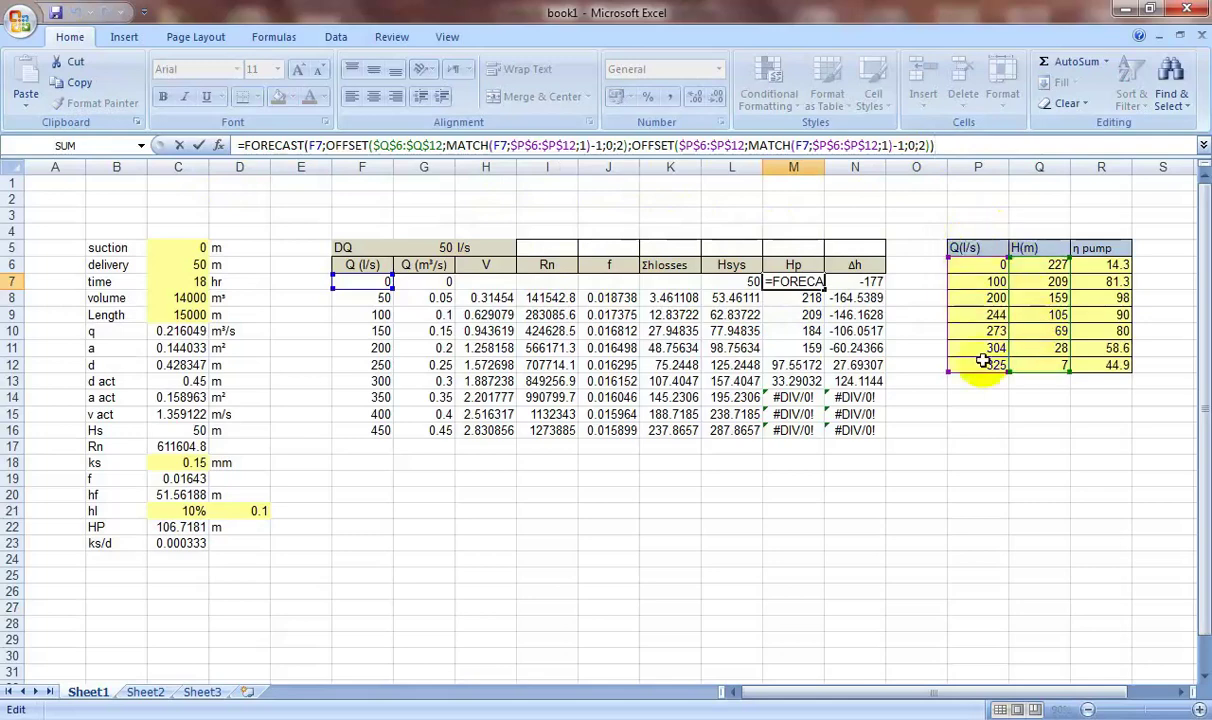
{"action": "key", "text": "alt+Tab"}
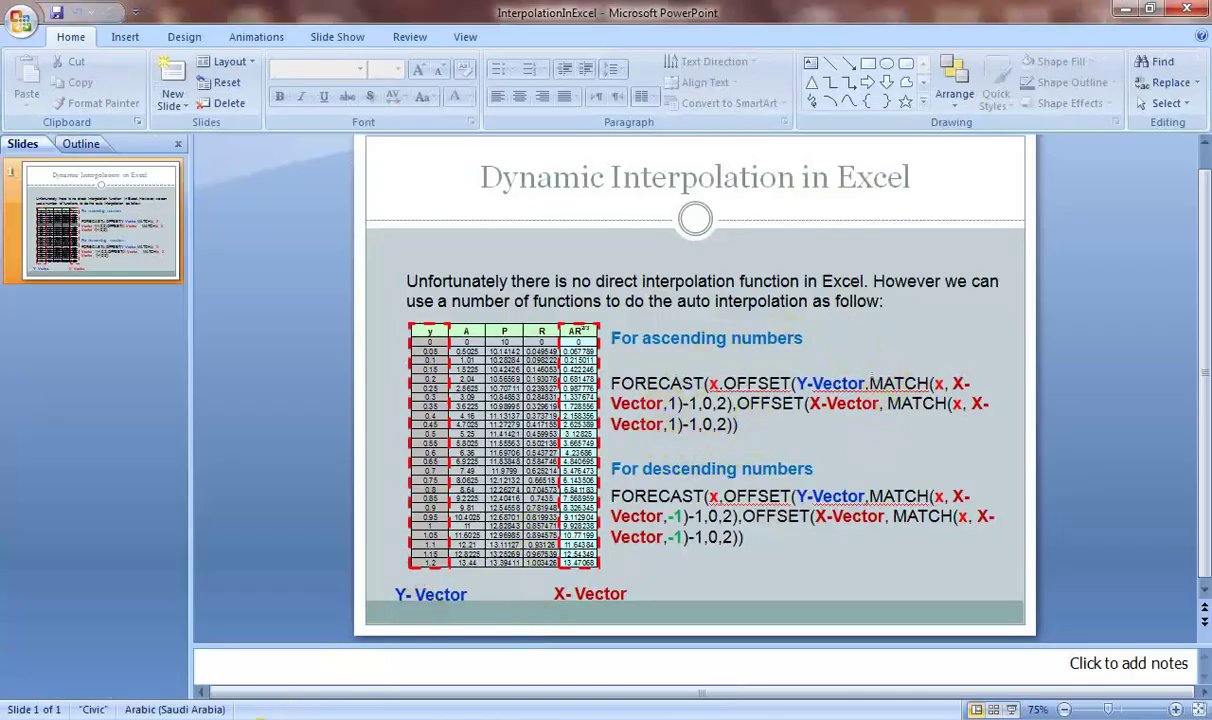
{"action": "key", "text": "alt+Tab"}
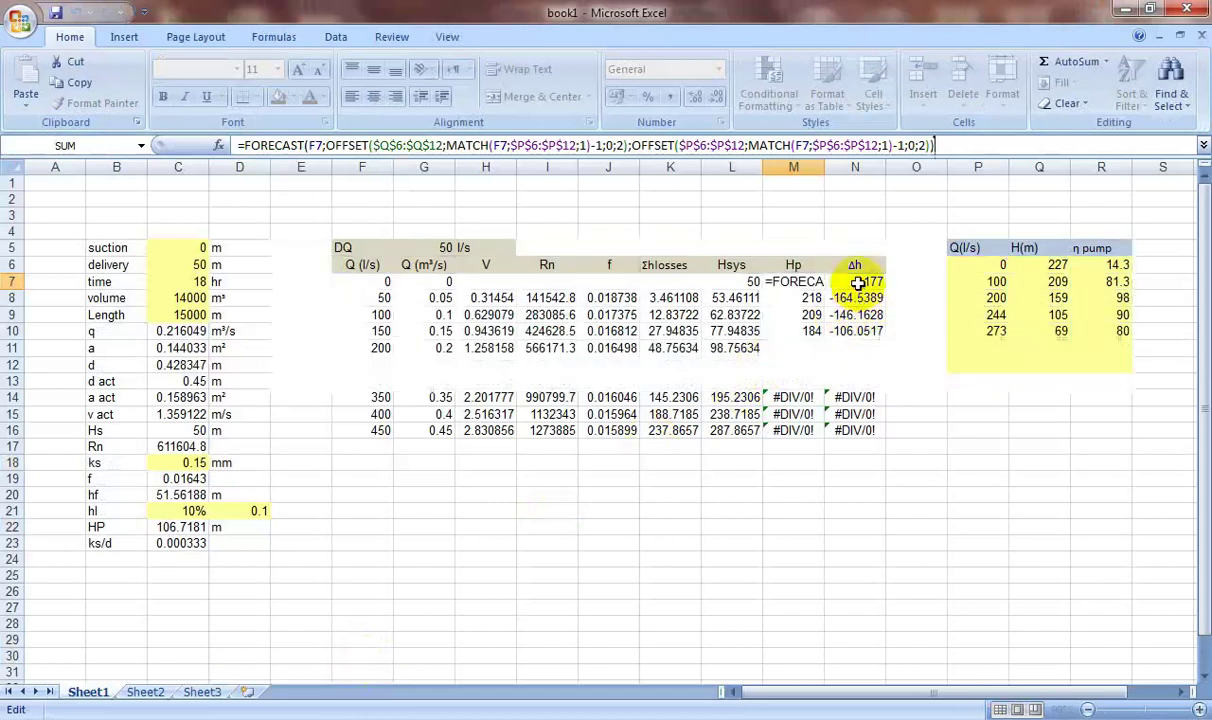
{"action": "left_click", "coordinate": [857, 283]}
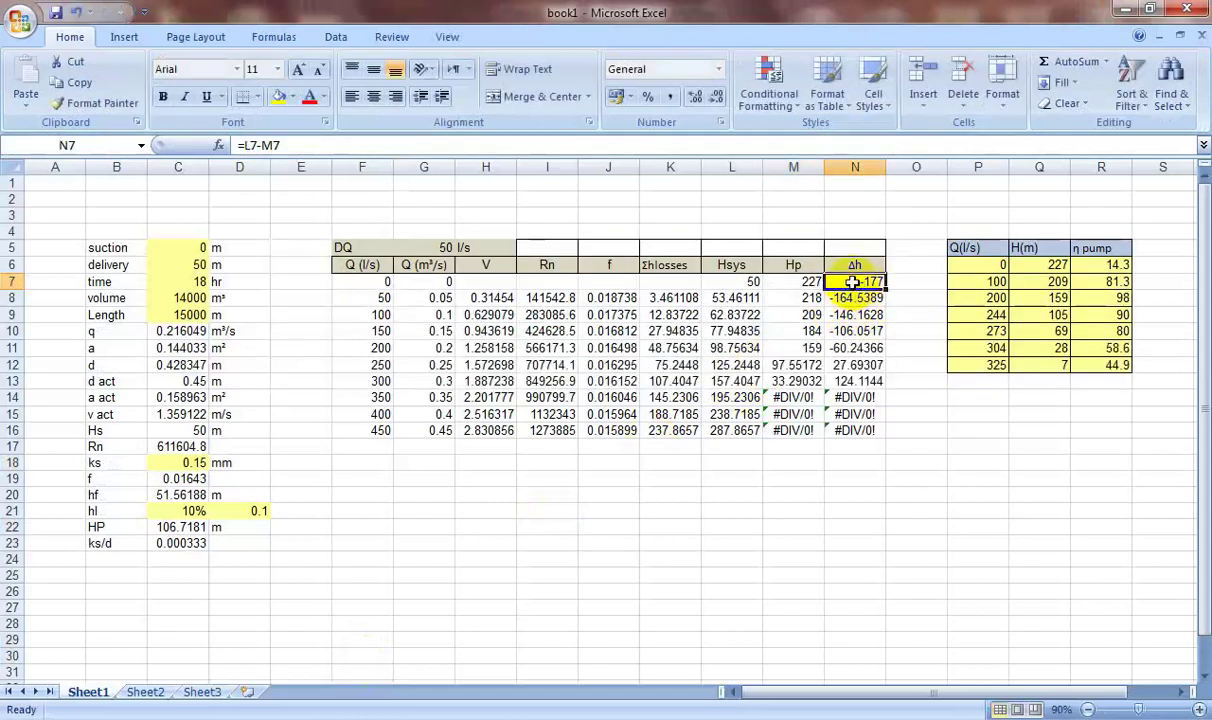
- Check the head difference formula's cell references against the interpolation reference slide
{"action": "key", "text": "F2"}
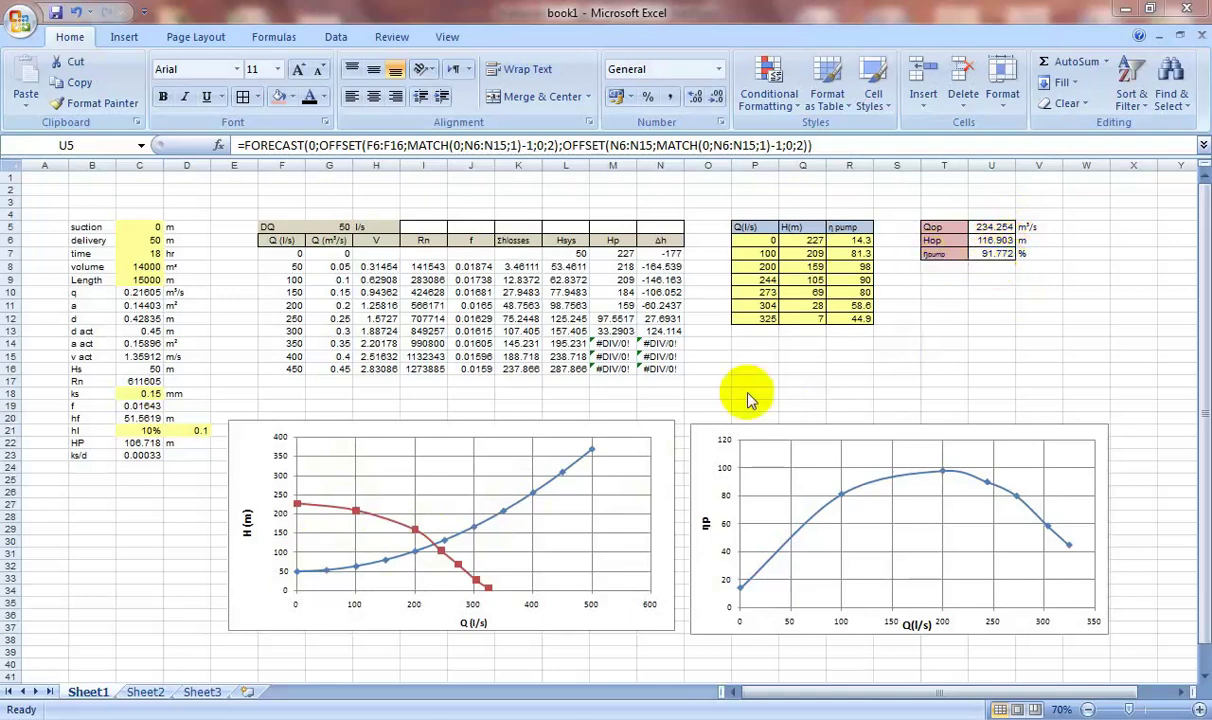
{"action": "key", "text": "alt+Tab"}
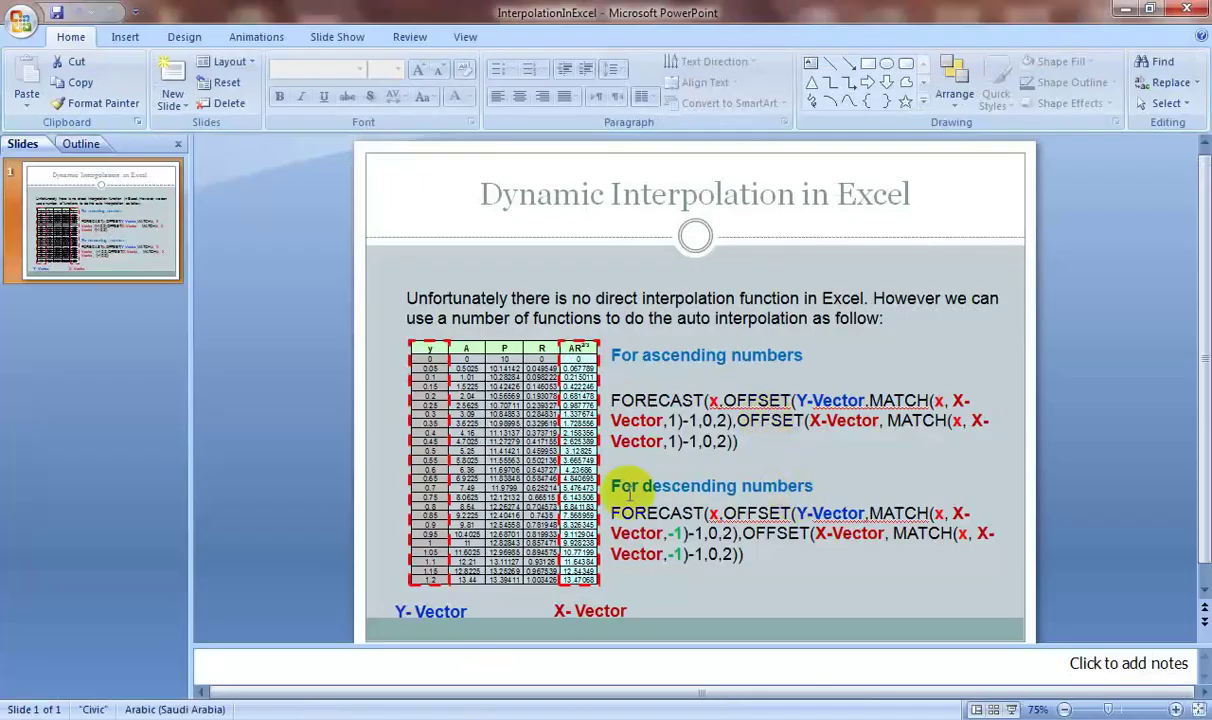
{"action": "key", "text": "alt+Tab"}
- Check the U5–U7 operating-point formulas (Qop 234.254, Hop 116.903 m) and view the PDF's annual cost requirements
{"action": "left_click", "coordinate": [1008, 254]}
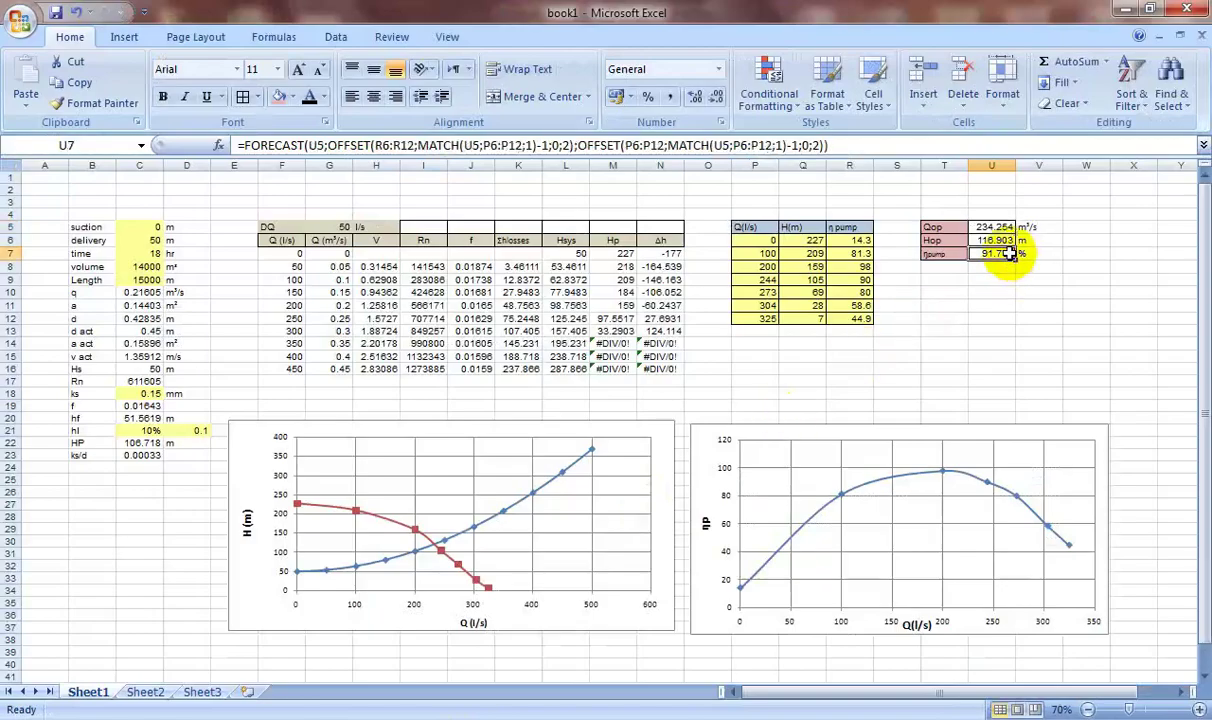
{"action": "left_click", "coordinate": [1005, 241]}
{"action": "left_click", "coordinate": [1001, 227]}
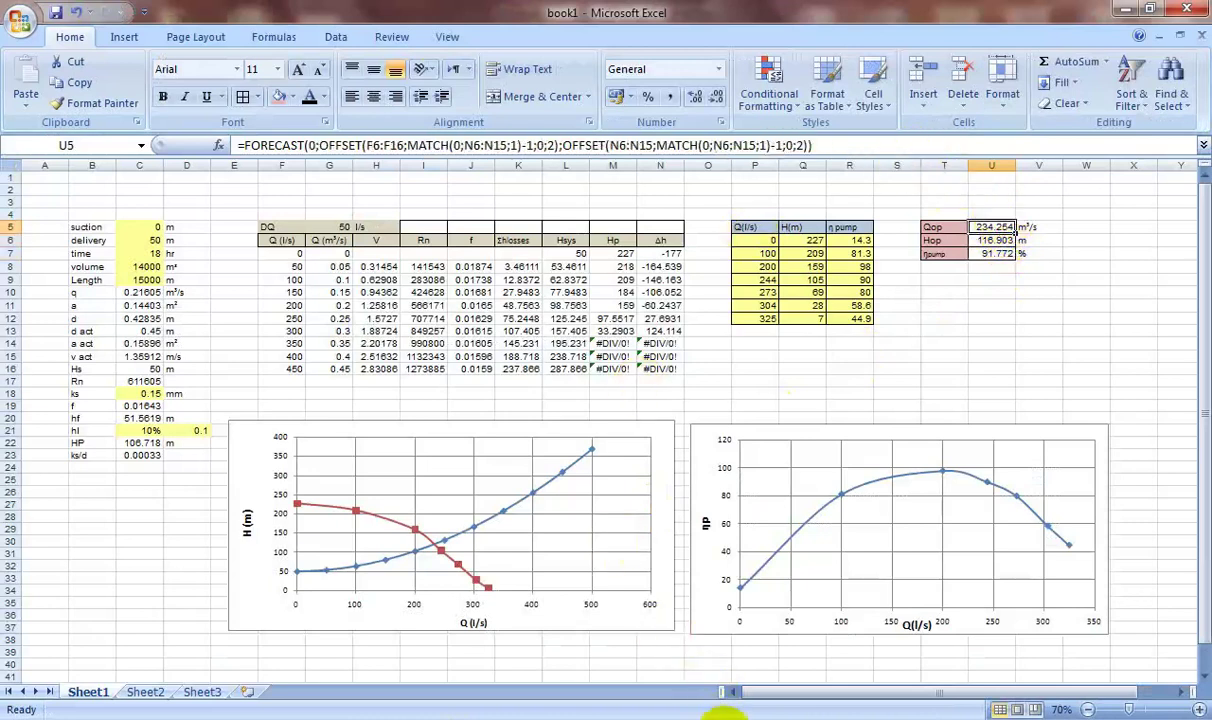
{"action": "key", "text": "alt+Tab"}
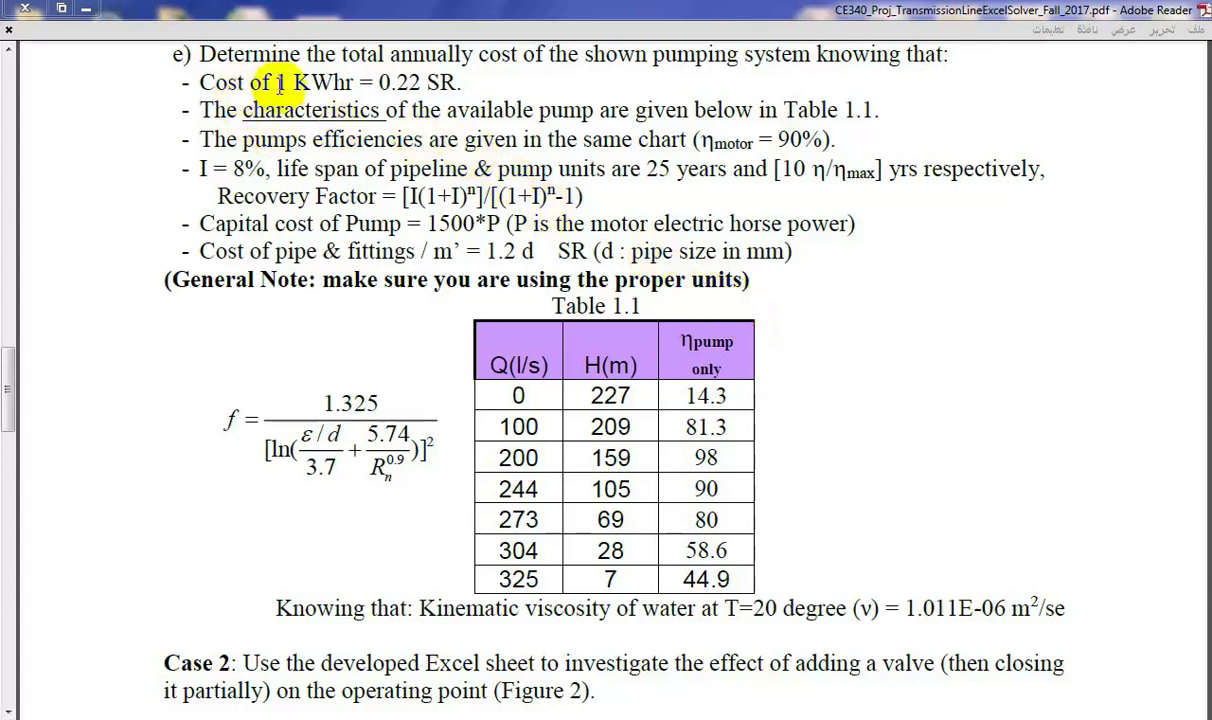
{"action": "mouse_move", "coordinate": [700, 680]}
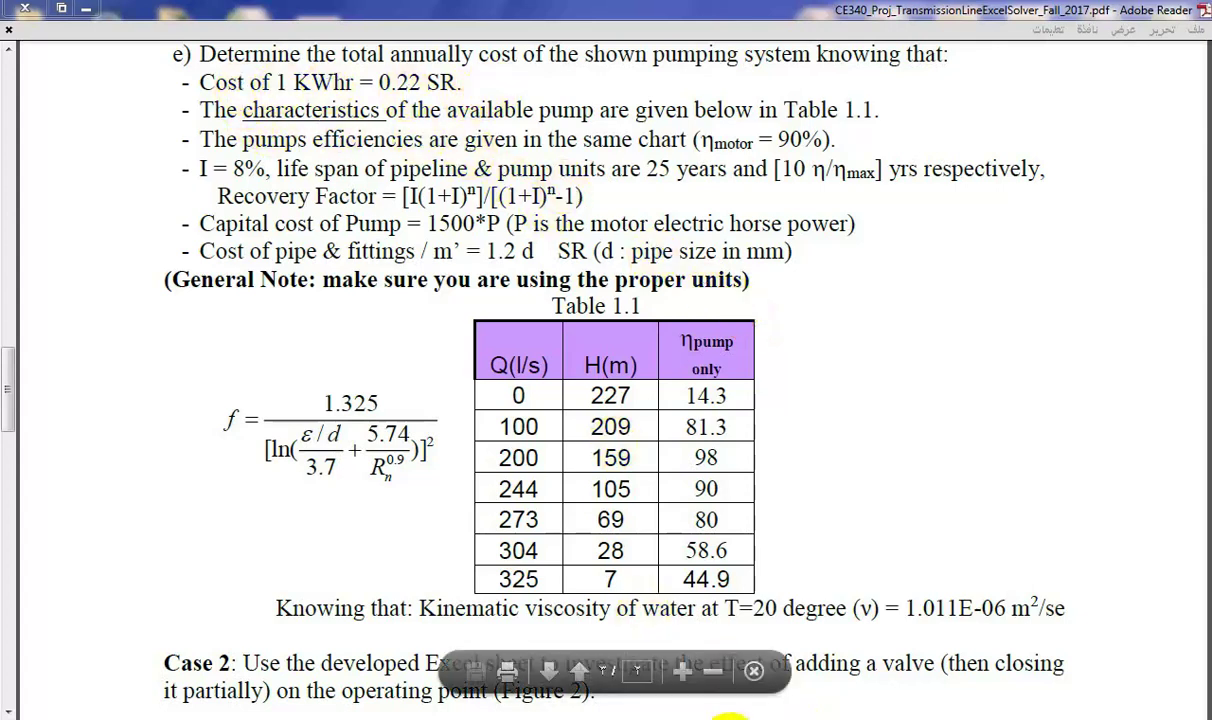
{"action": "key", "text": "alt+Tab"}
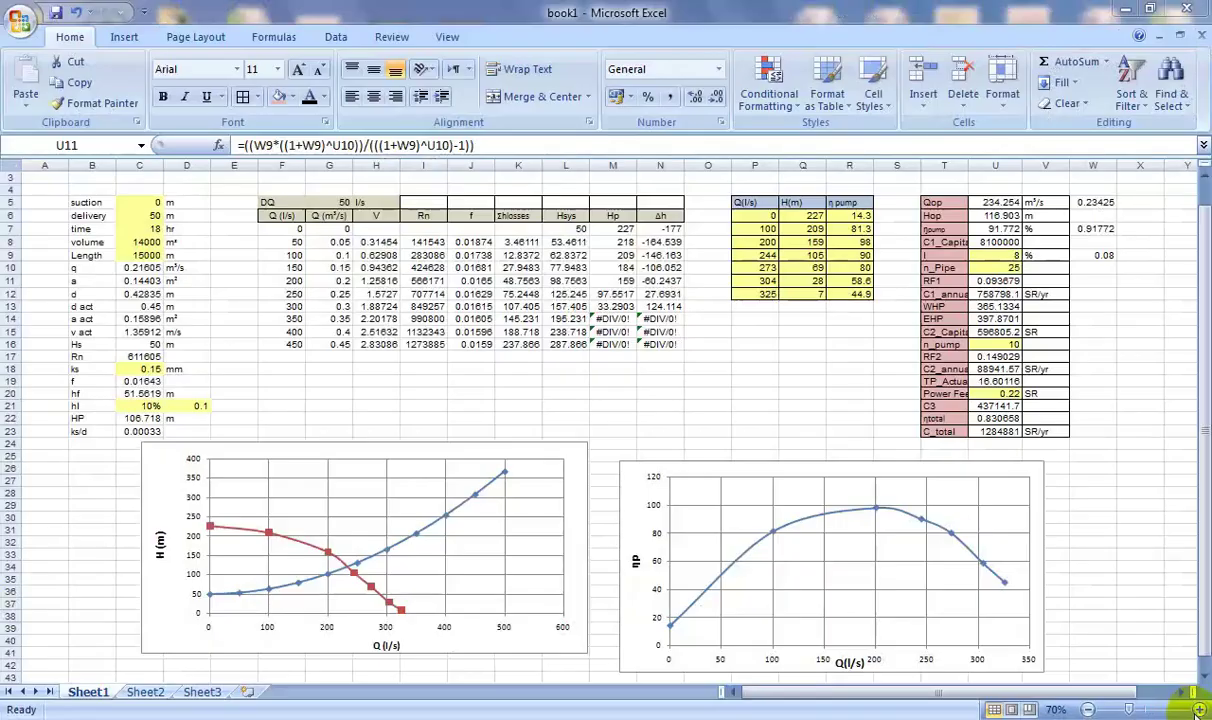
{"action": "left_click", "coordinate": [1198, 708]}
{"action": "left_click", "coordinate": [1198, 708]}
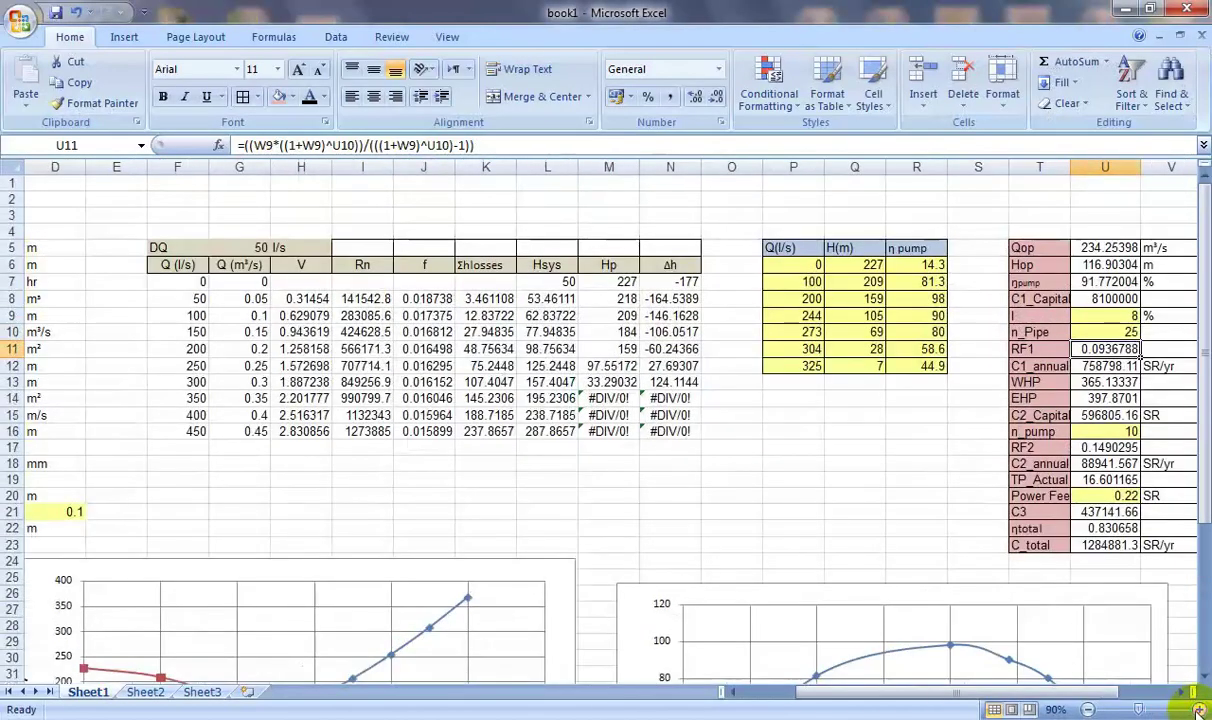
{"action": "left_click_drag", "start_coordinate": [1093, 697], "coordinate": [1158, 689]}
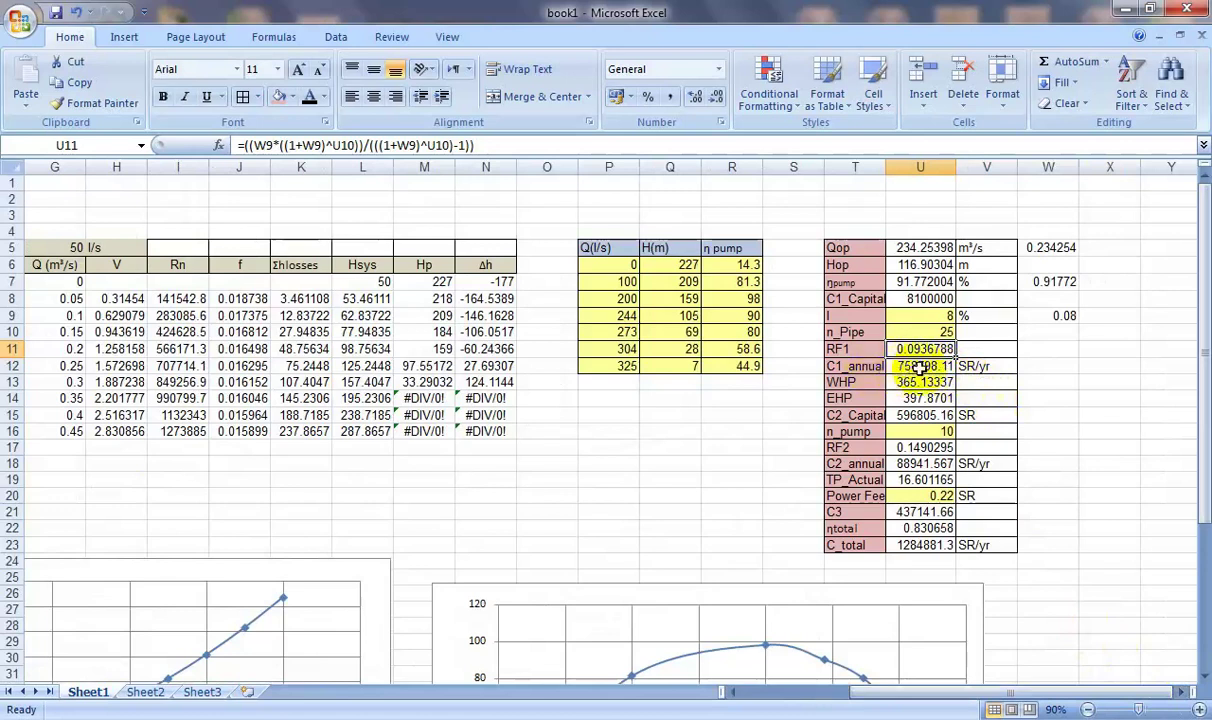
{"action": "left_click", "coordinate": [927, 300]}
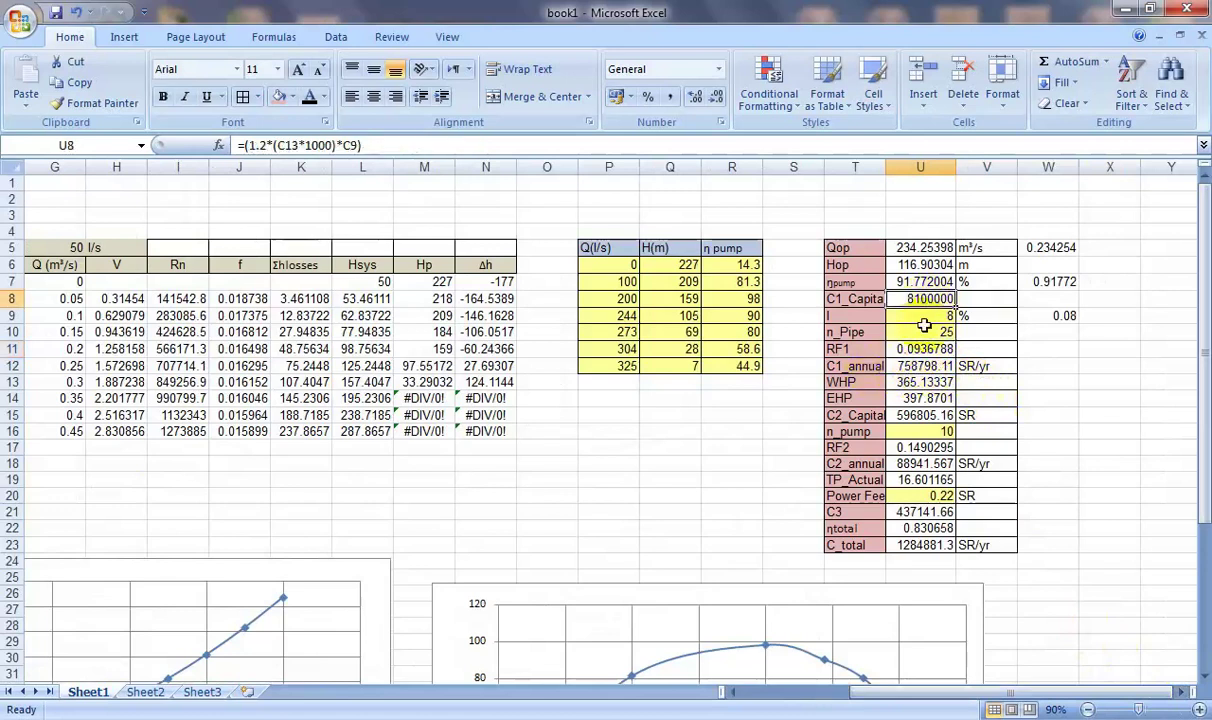
{"action": "left_click", "coordinate": [916, 350]}
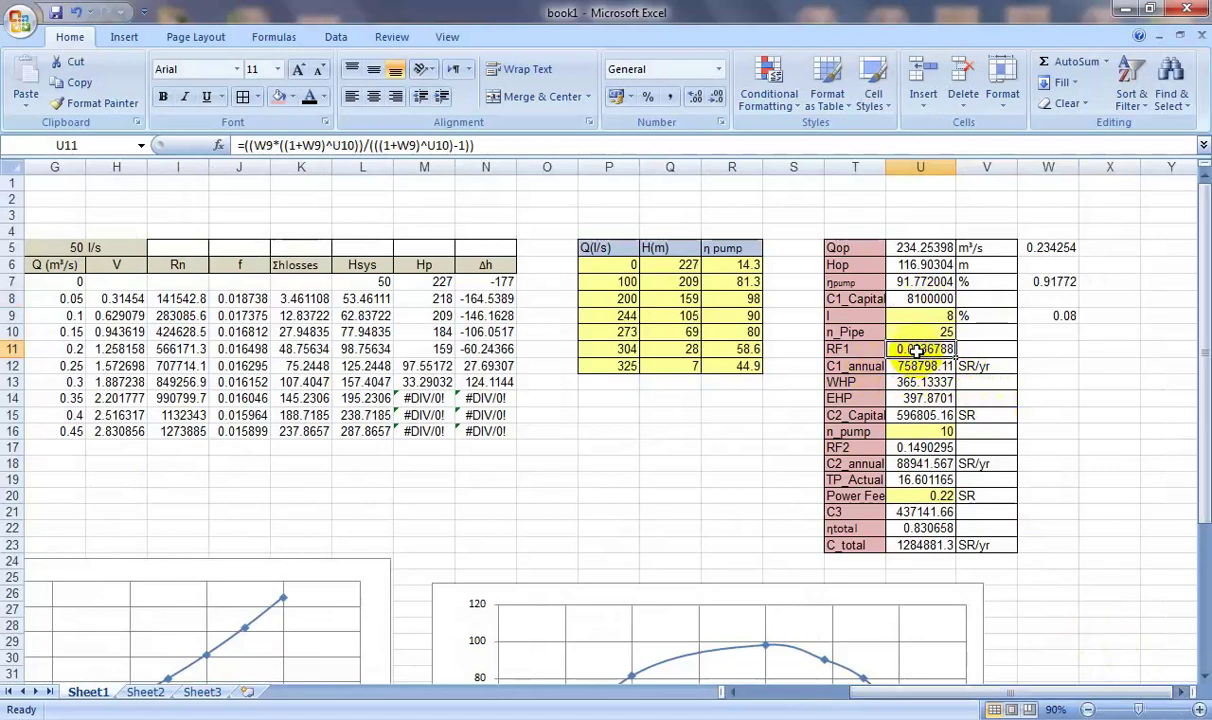
{"action": "left_click", "coordinate": [933, 465]}
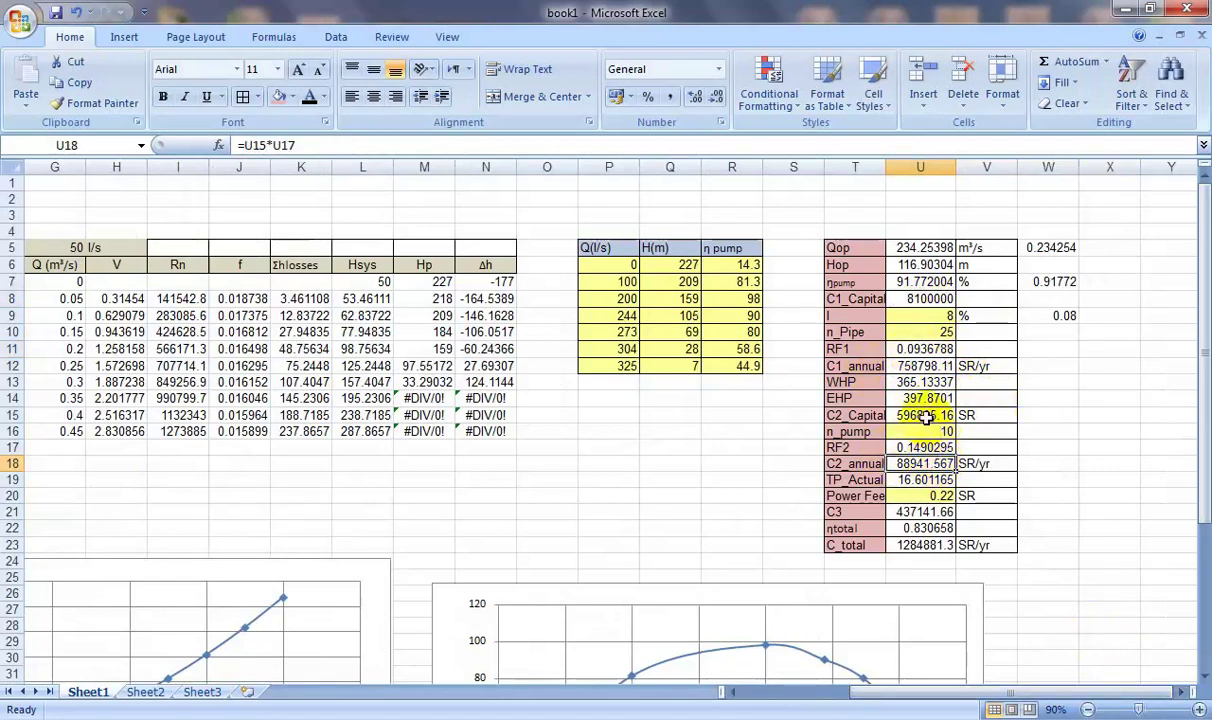
{"action": "left_click", "coordinate": [925, 415]}
{"action": "left_click", "coordinate": [929, 447]}
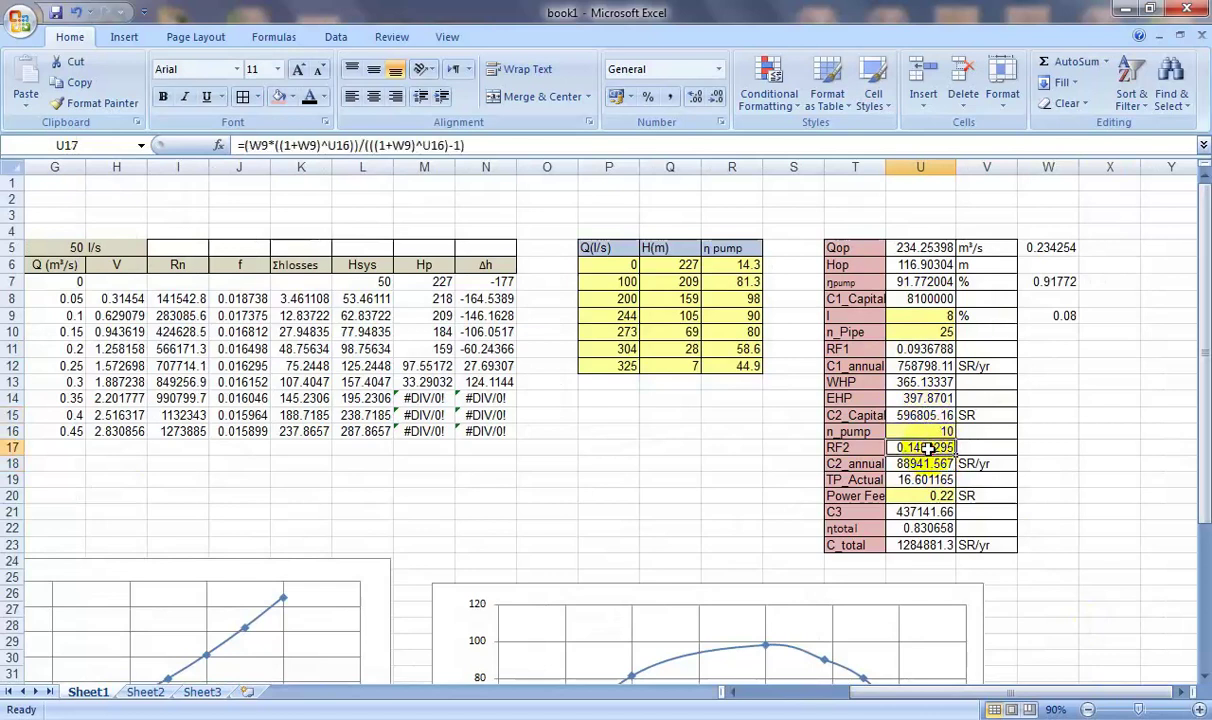
{"action": "left_click", "coordinate": [922, 511]}
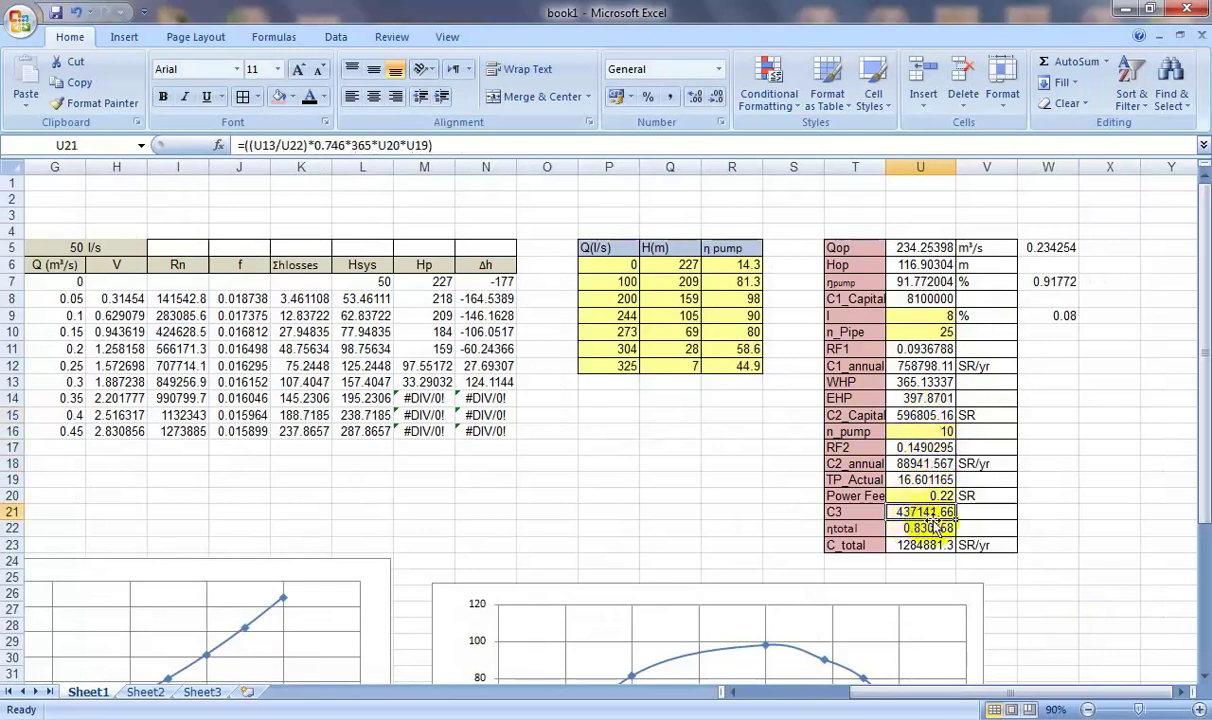
{"action": "left_click", "coordinate": [922, 544]}
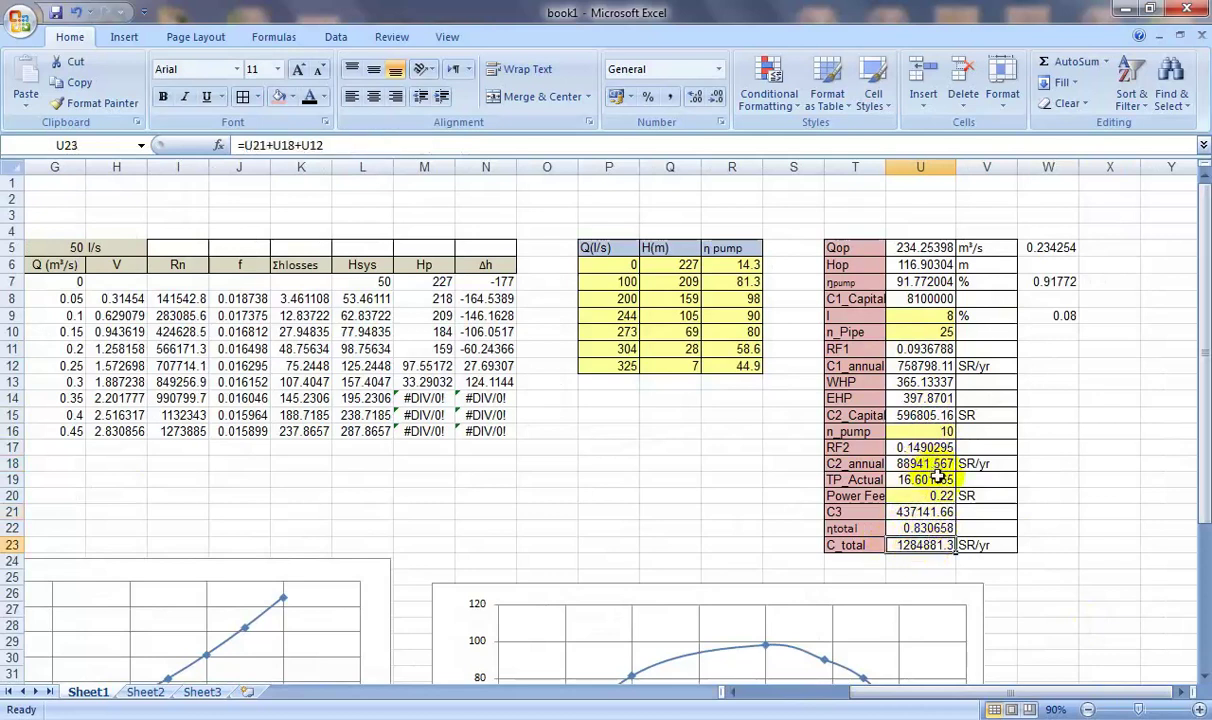
{"action": "left_click", "coordinate": [595, 145]}
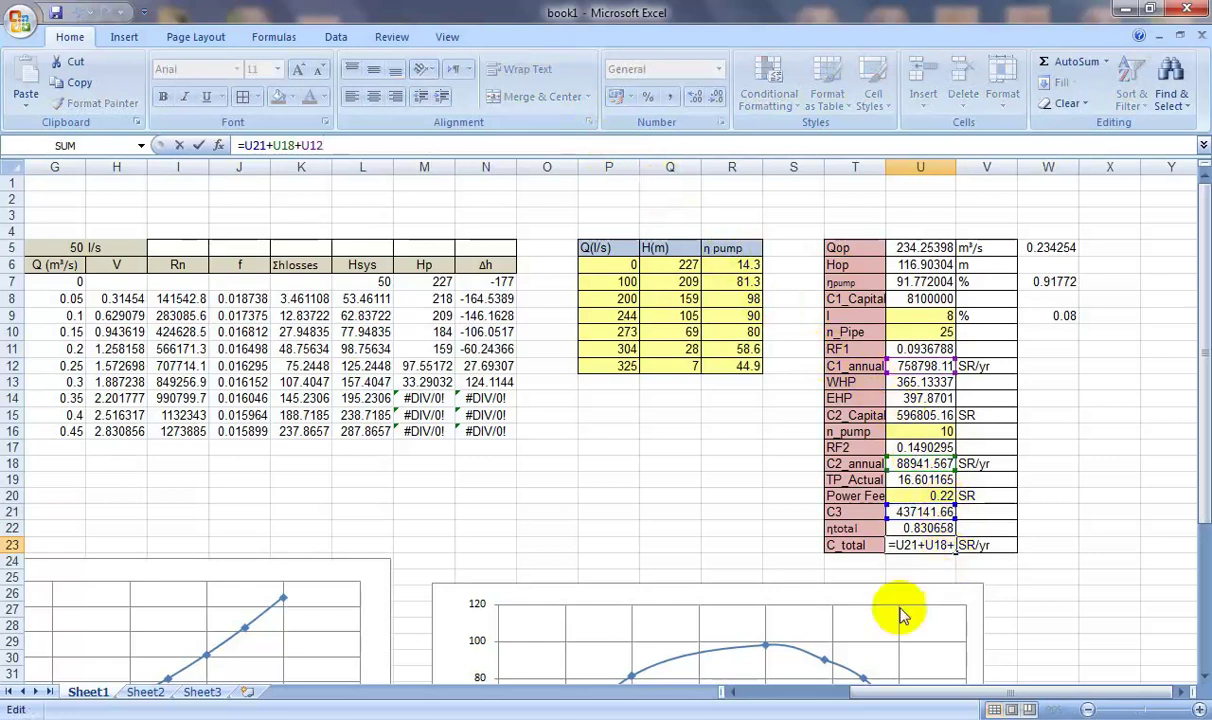